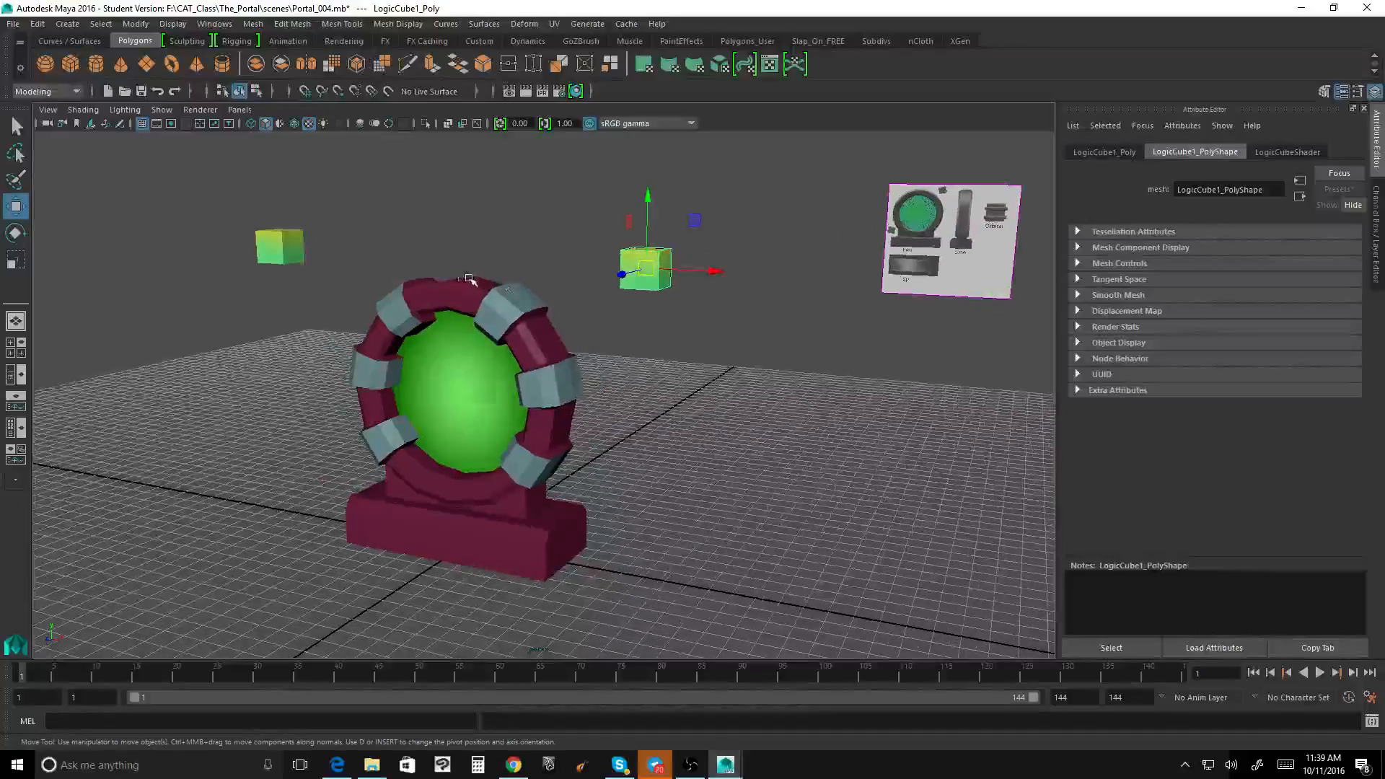
Step: Show the channel values of LogicCube1 and freeze its transformations
left_click(282, 248)
left_click_drag(481, 274, 525, 288, "alt")
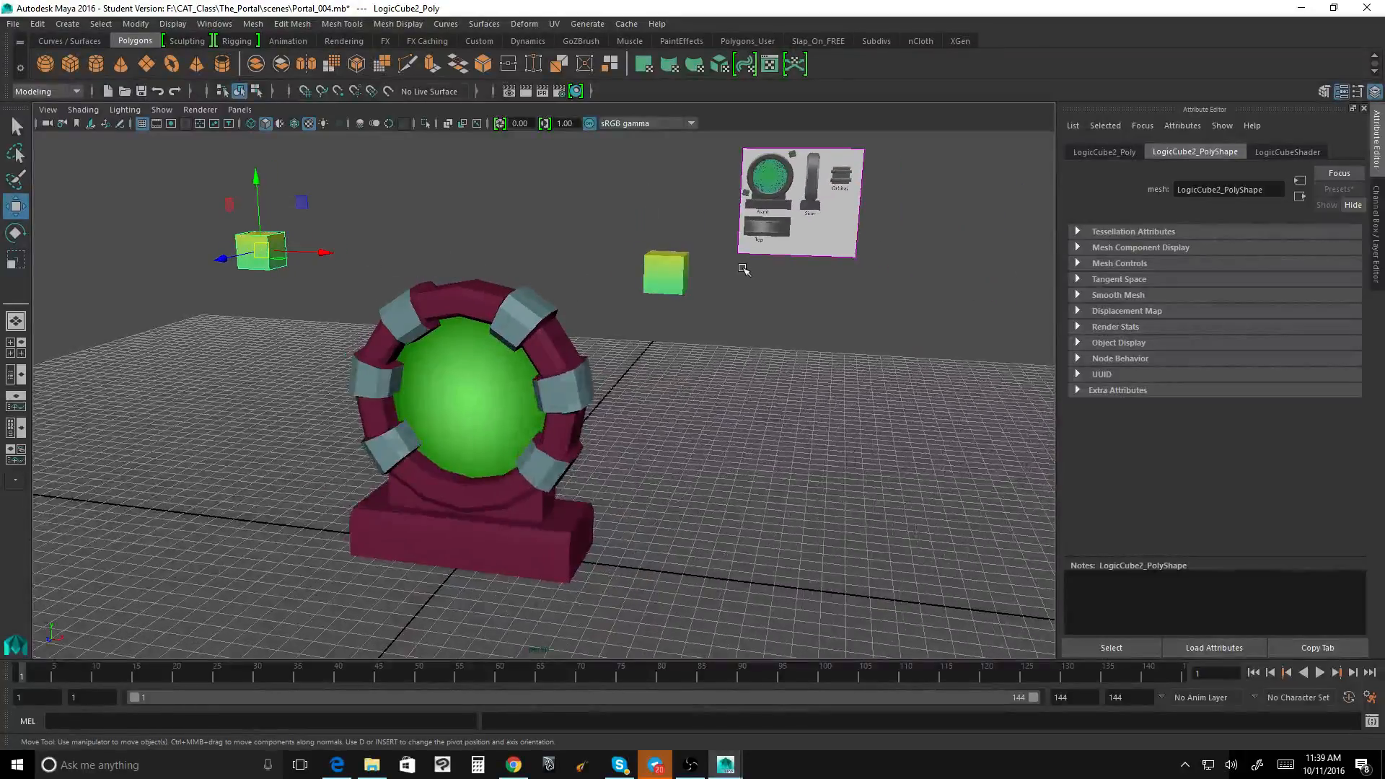
left_click(658, 279)
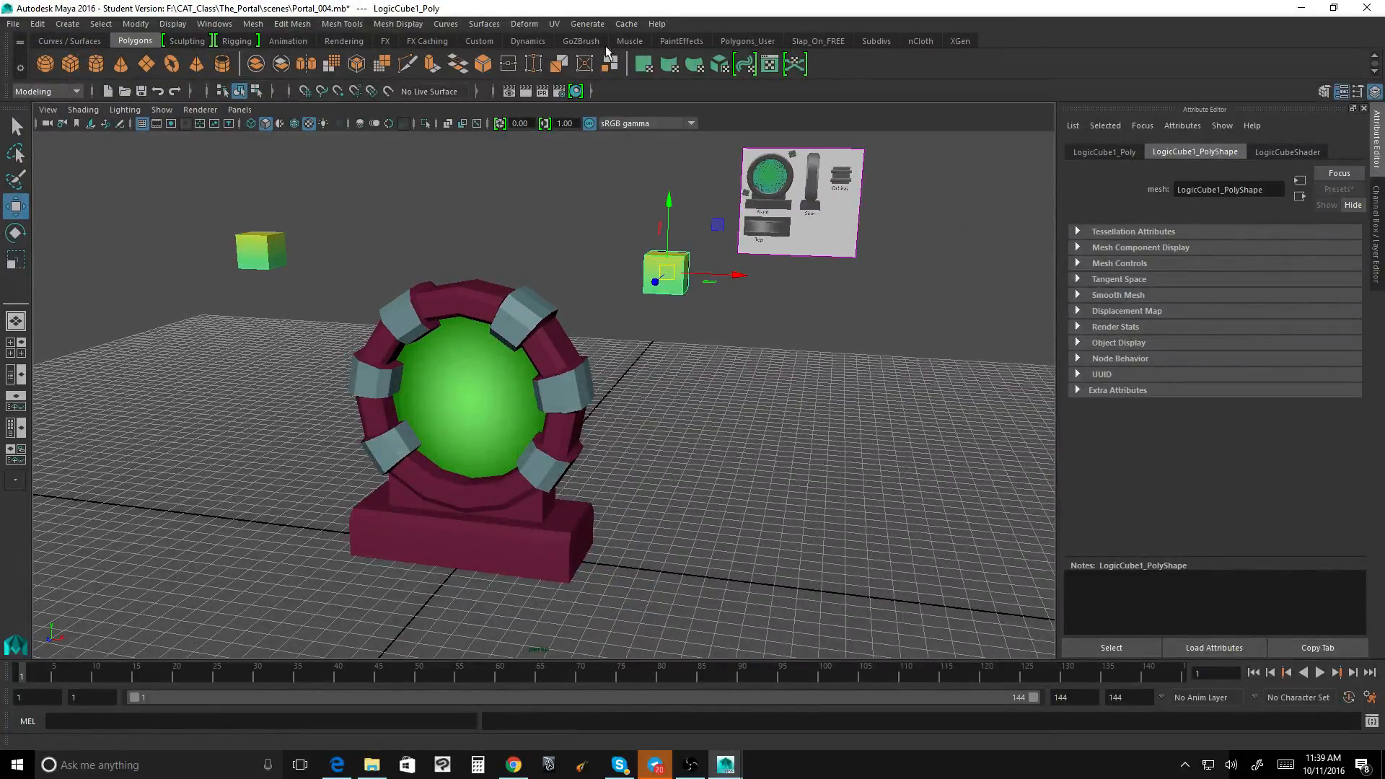
left_click(485, 43)
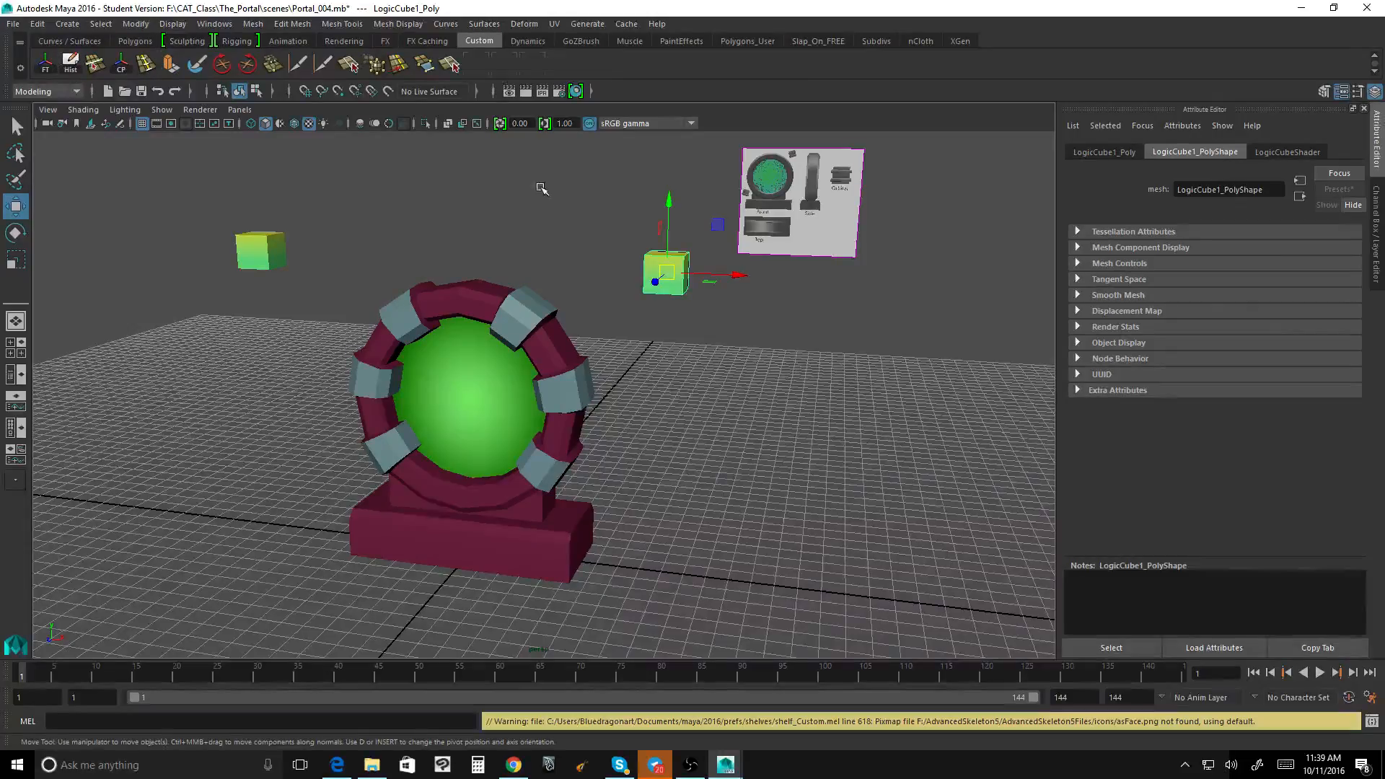
left_click(1376, 210)
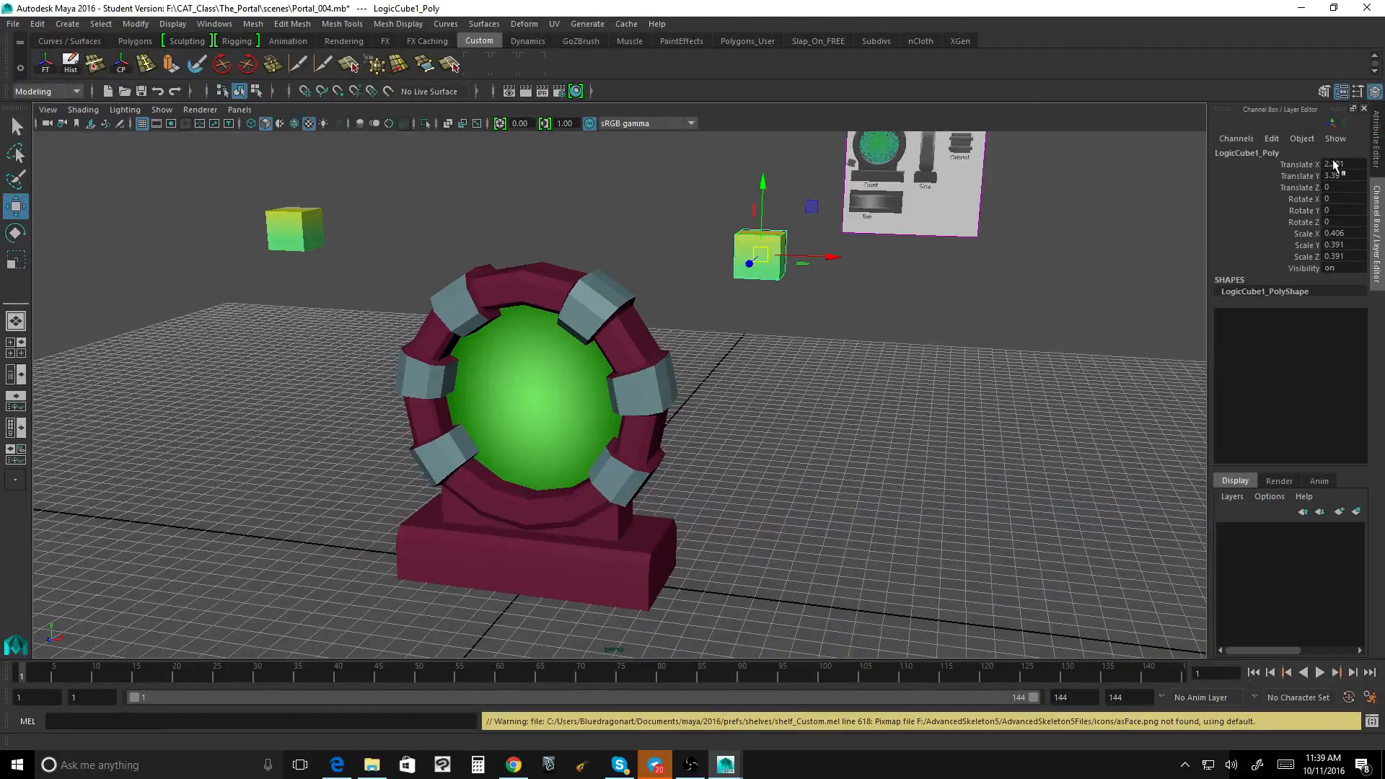
left_click(51, 70)
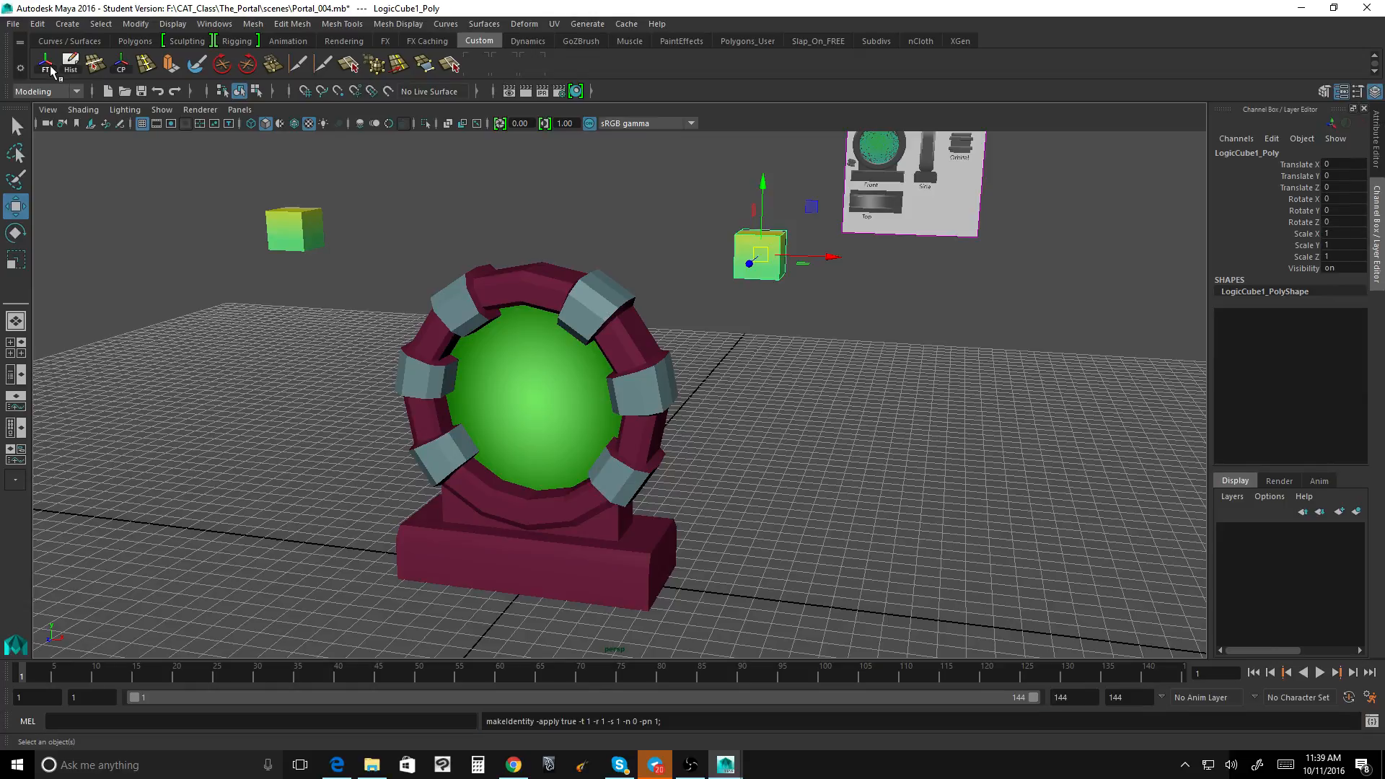
left_click(37, 24)
left_click(155, 22)
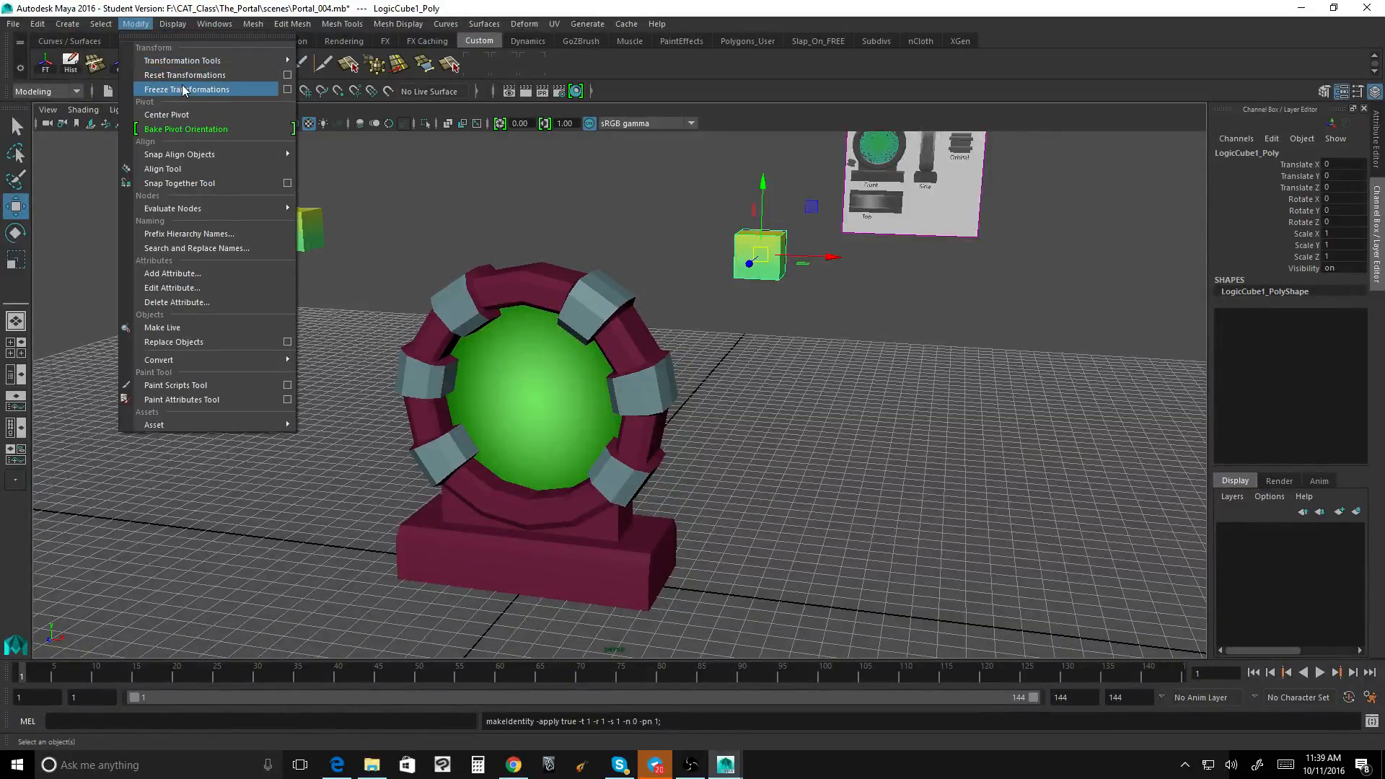
left_click(138, 25)
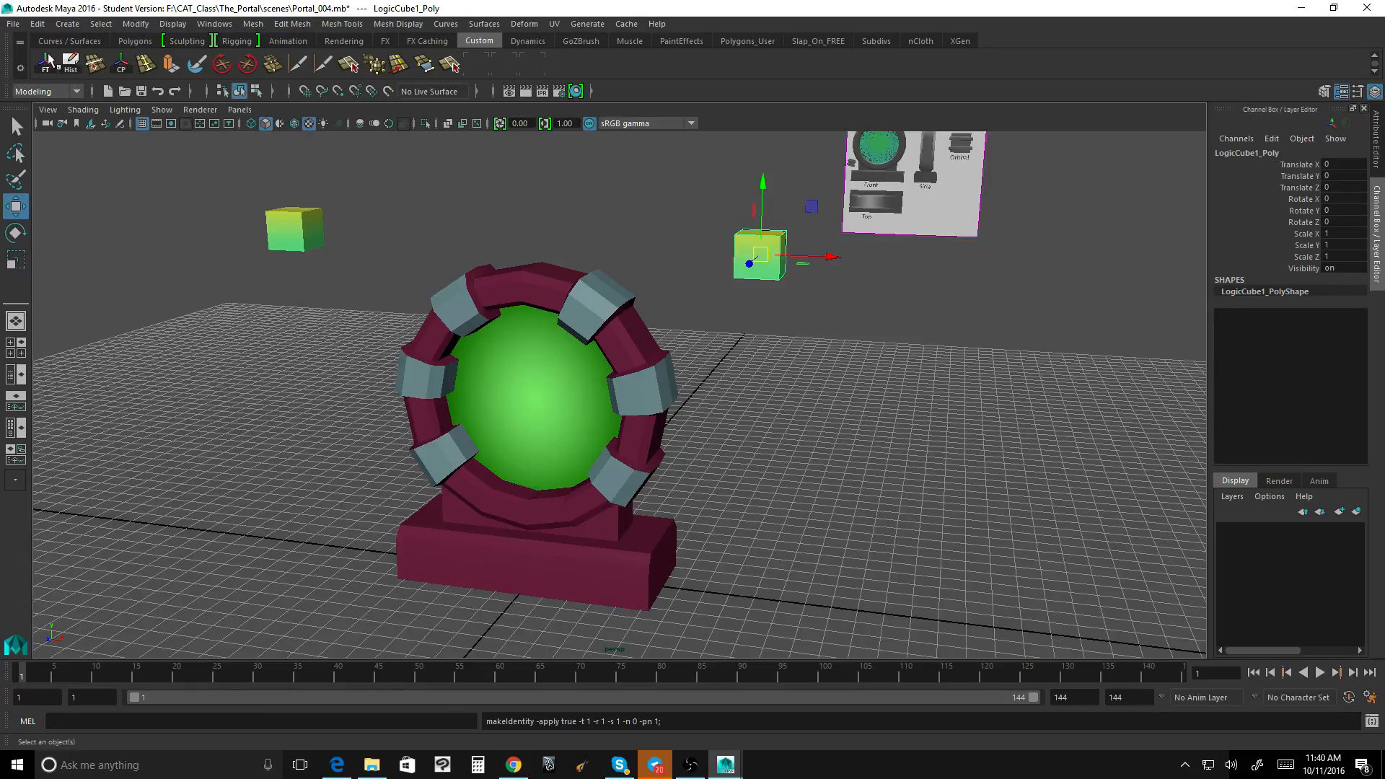
Step: Freeze the transformations of LogicCube2 and reselect LogicCube1
left_click(278, 232)
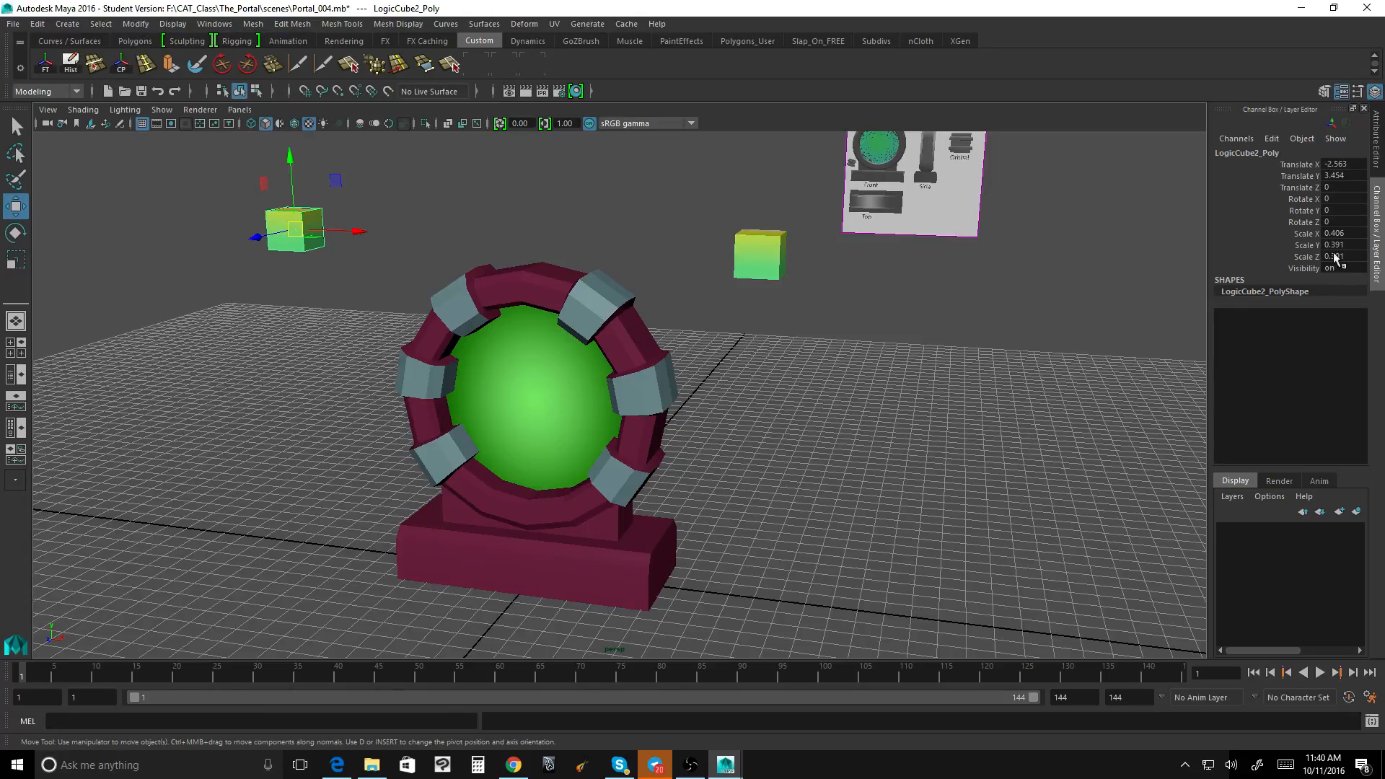
left_click(44, 64)
left_click(758, 254)
left_click(303, 227)
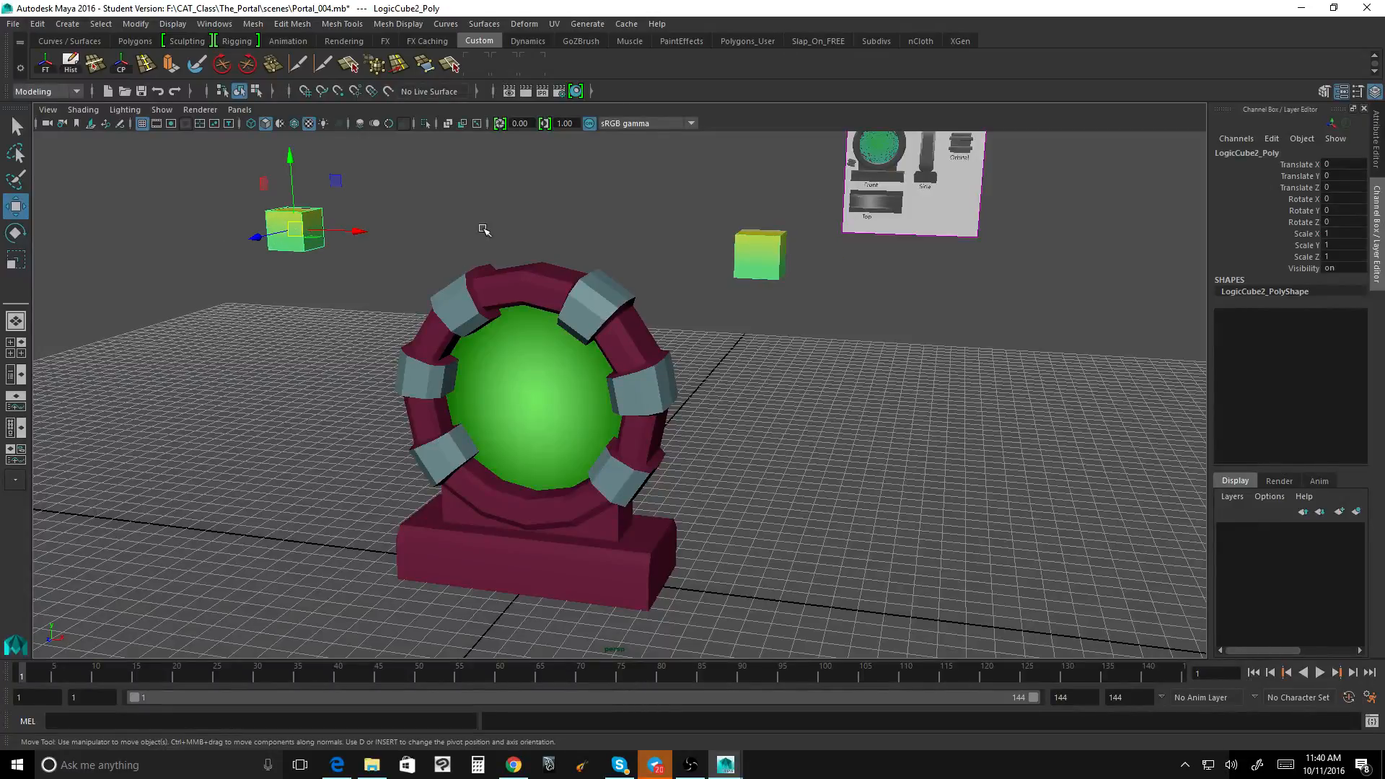
left_click(762, 244)
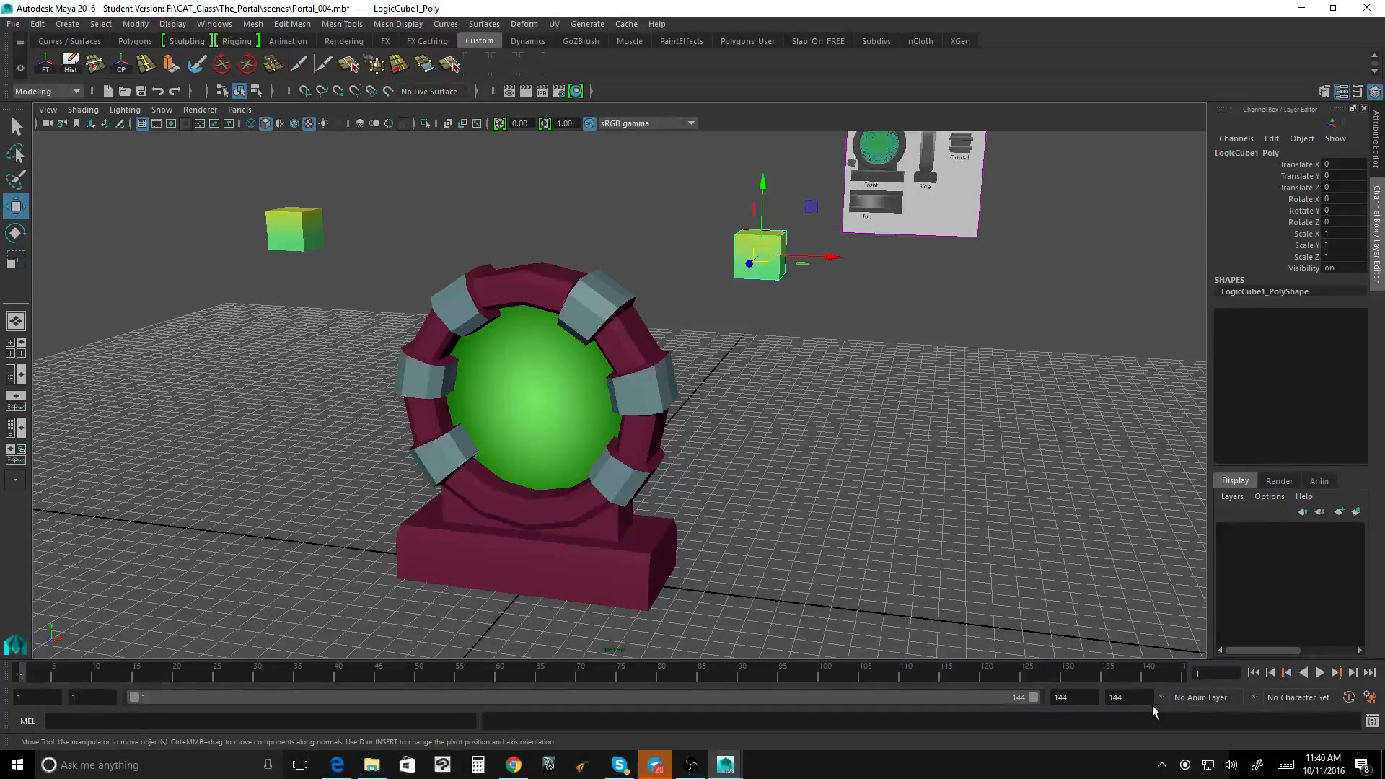
Step: Check the playback speed in the time slider preferences and divide 144 by 24 in Calculator
left_click(1371, 702)
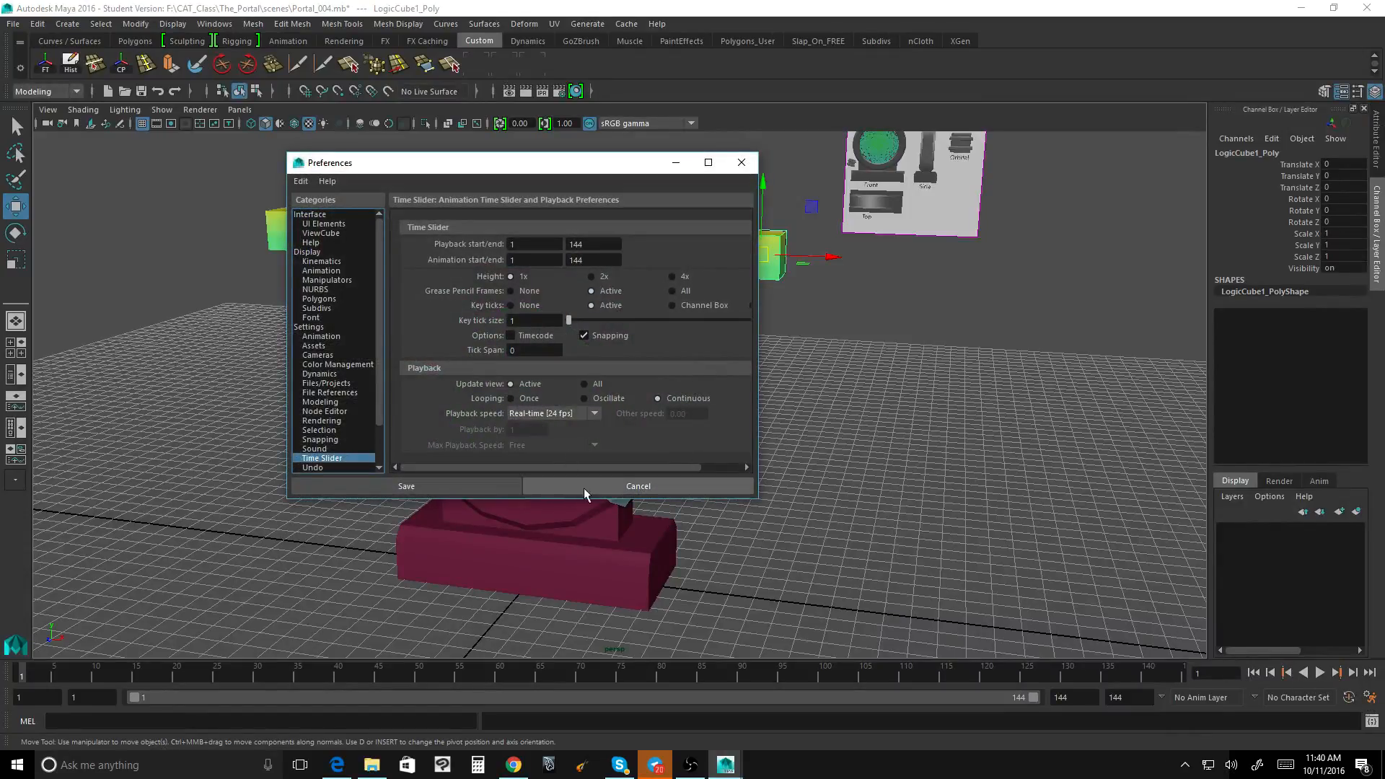
left_click(604, 483)
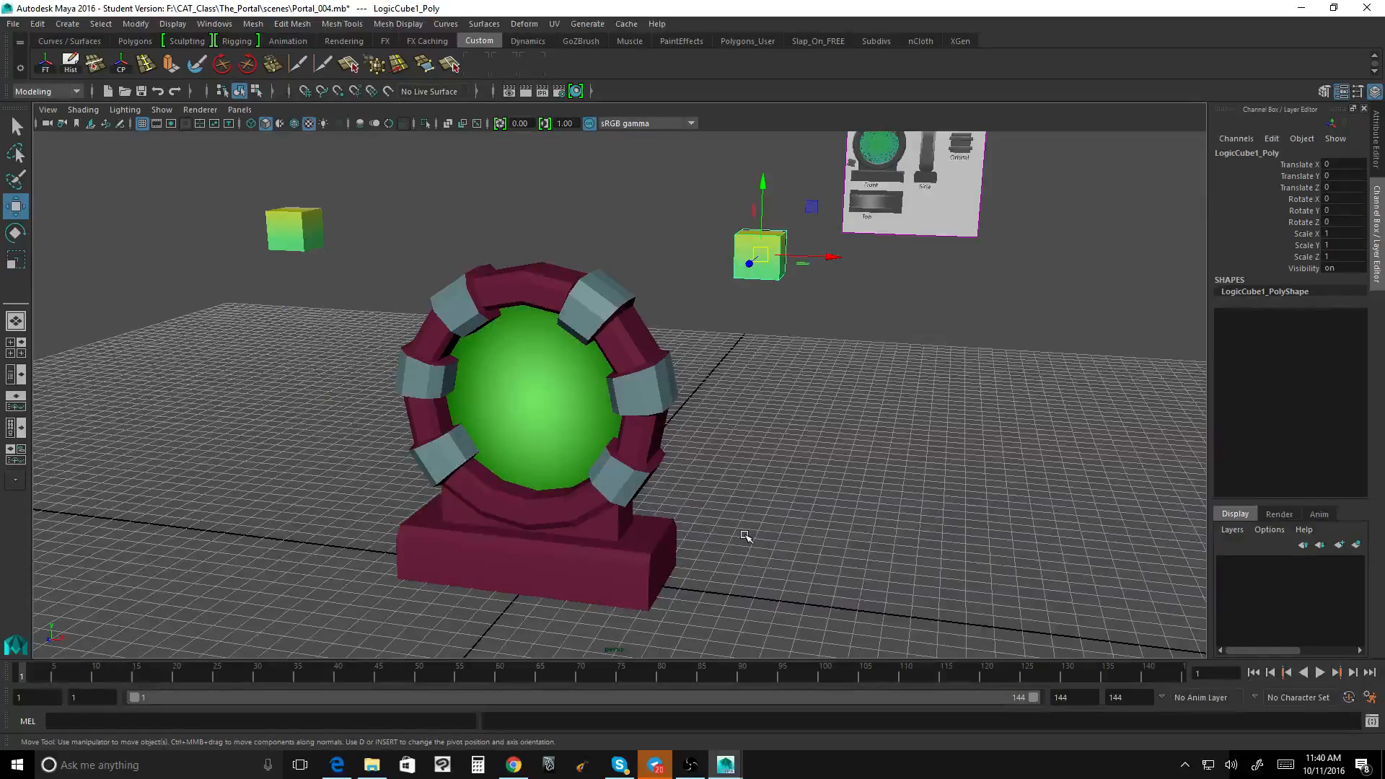
left_click(477, 765)
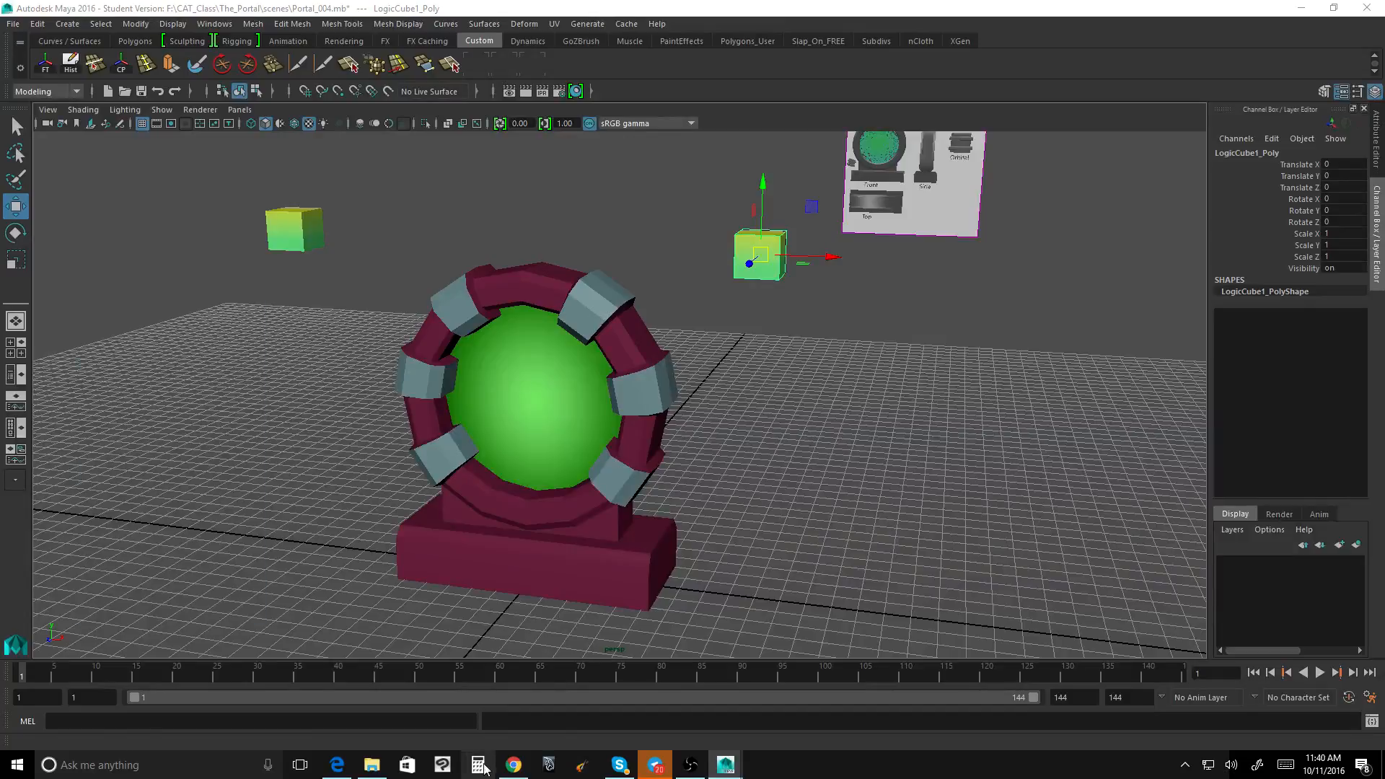
type("144/24")
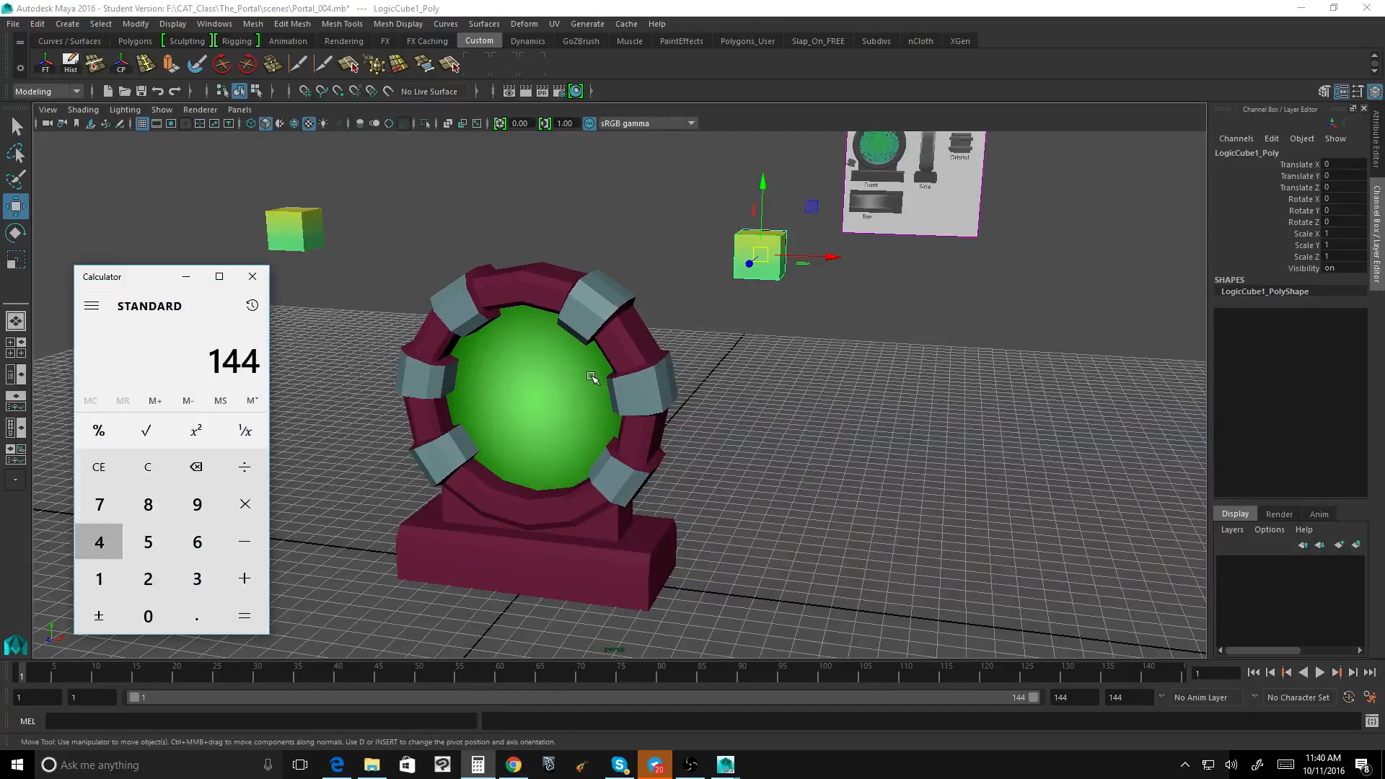
key("Return")
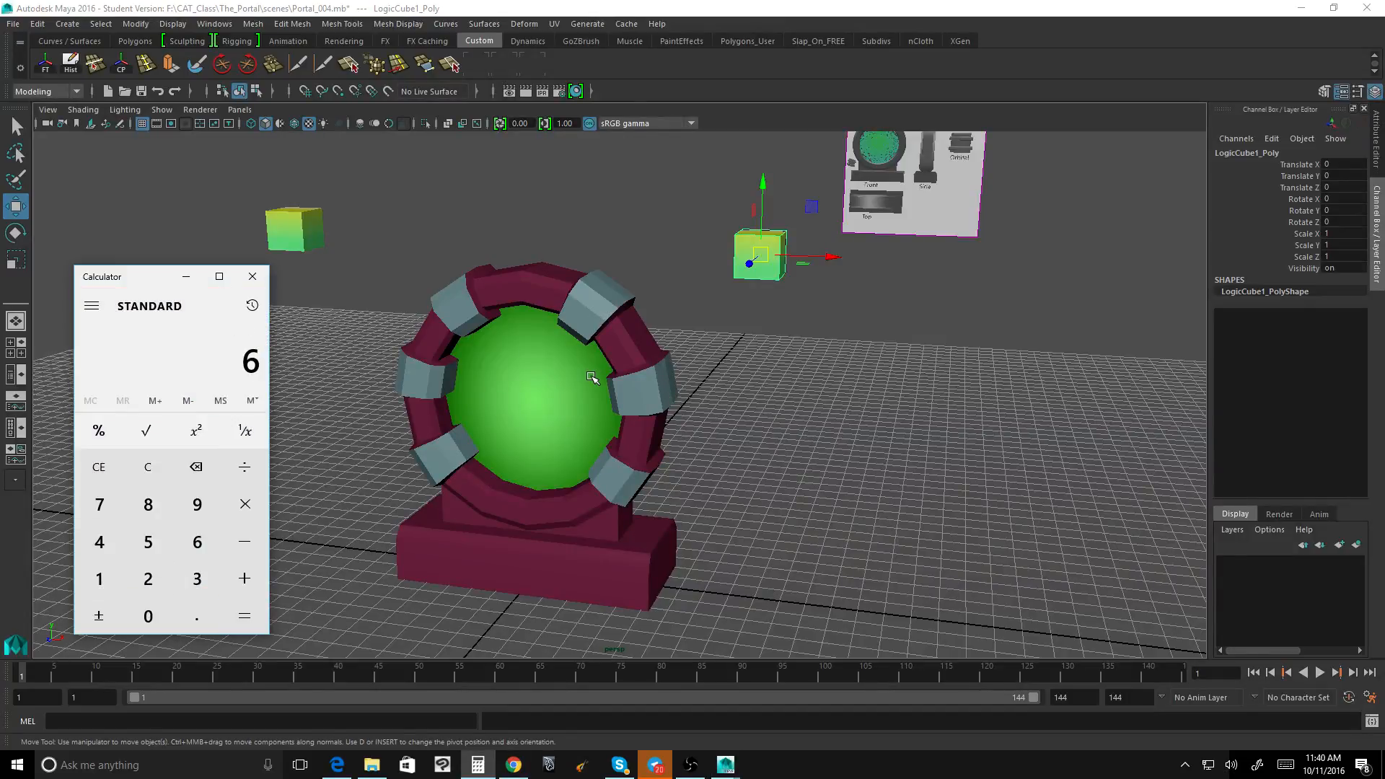
left_click(252, 276)
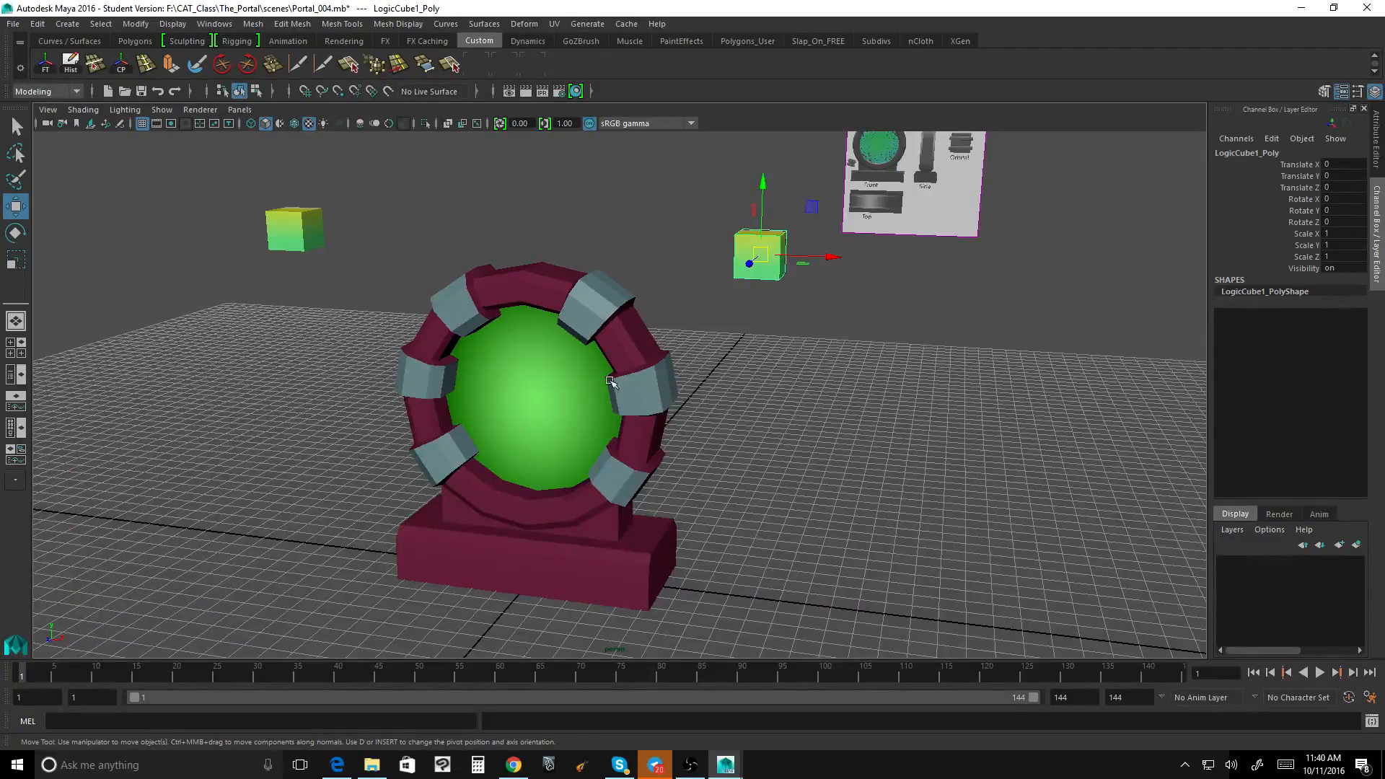
Step: Play back the timeline and return the current time to frame 1
key("alt+v")
left_click(24, 676)
key("alt+v")
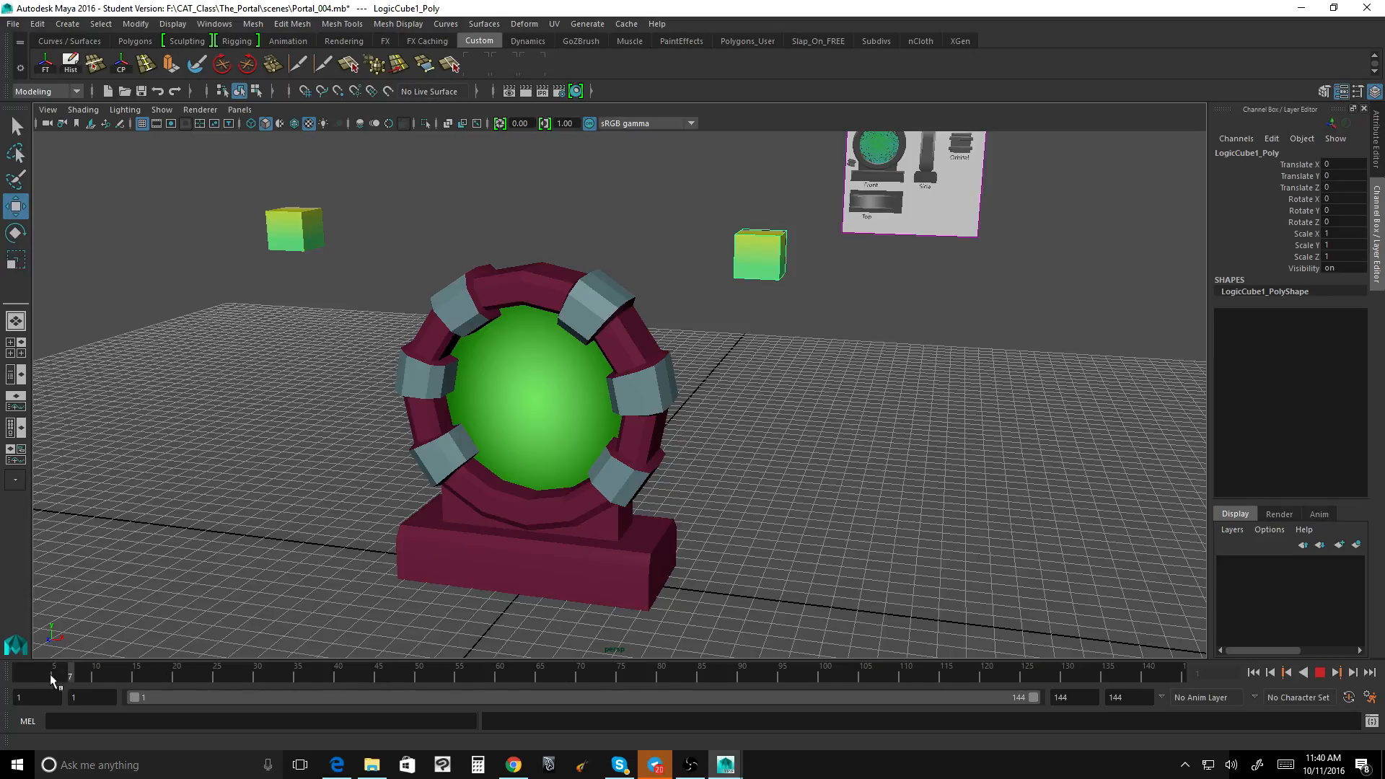
left_click(17, 676)
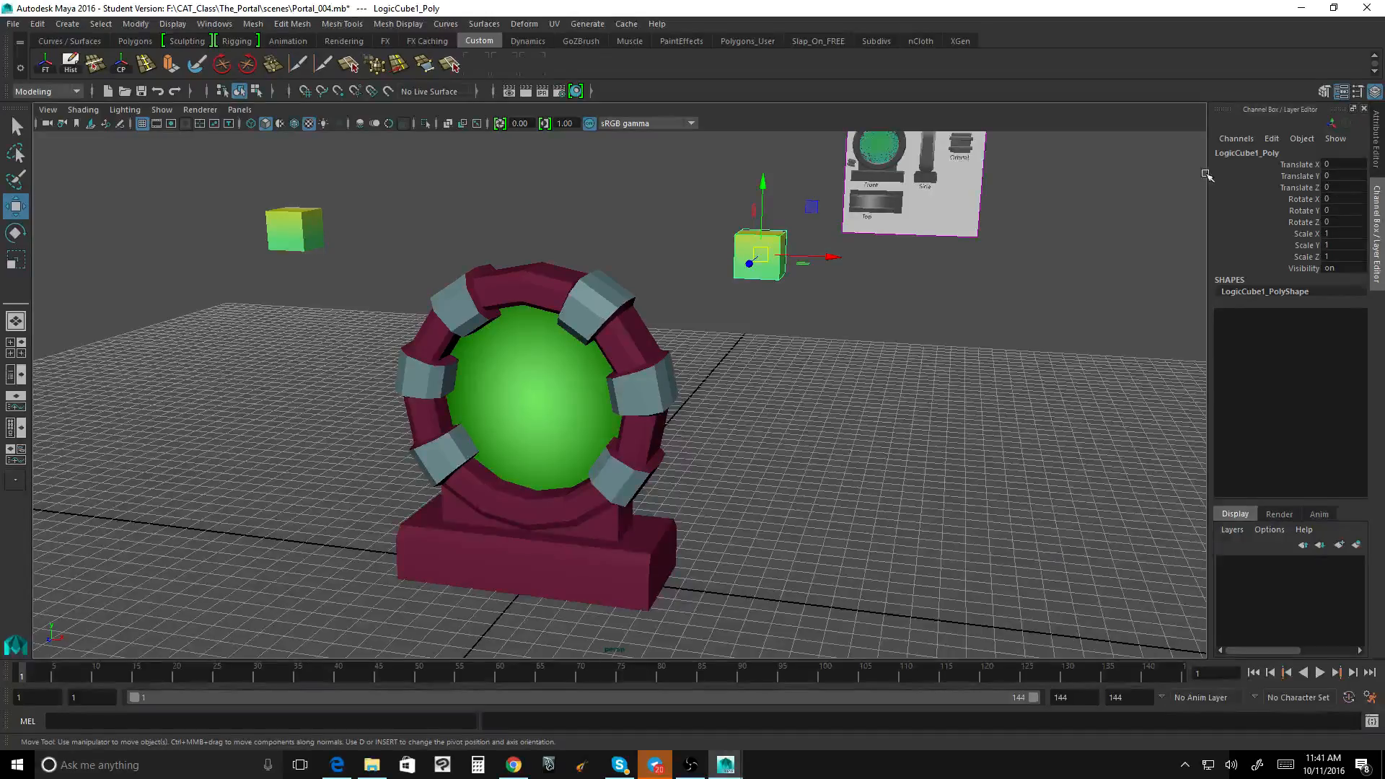
Step: Key all translate, rotate and scale channels of LogicCube1 at frame 1
left_click_drag(1283, 168, 1294, 256)
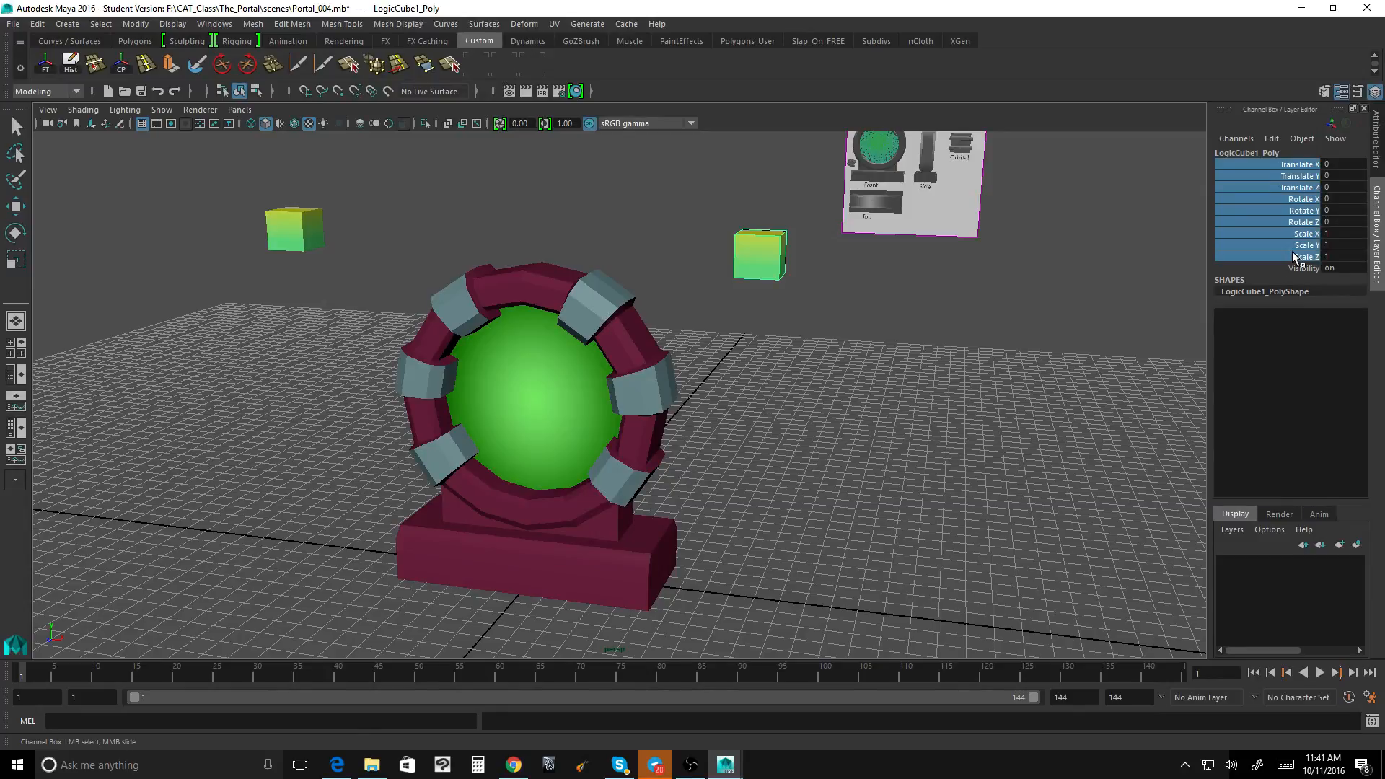
right_click(1256, 181)
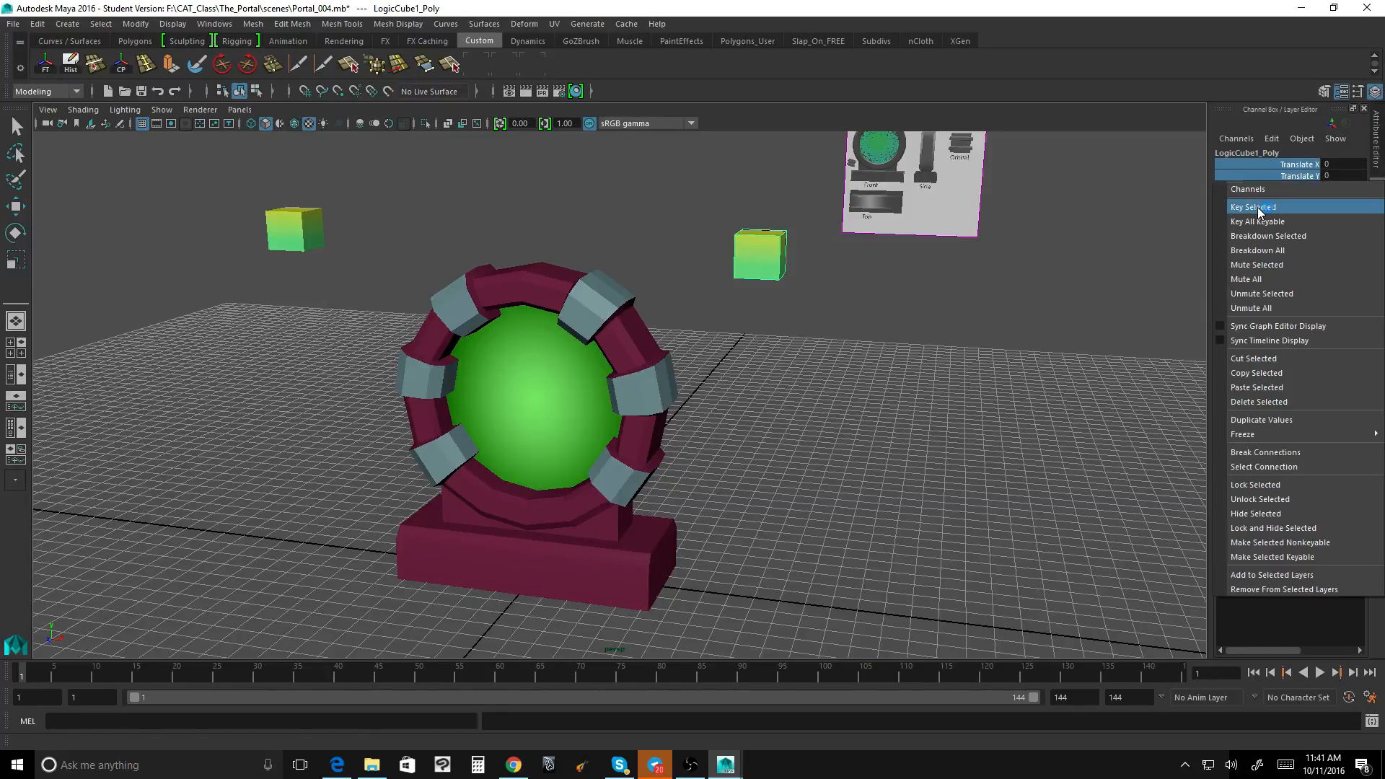
left_click(1258, 207)
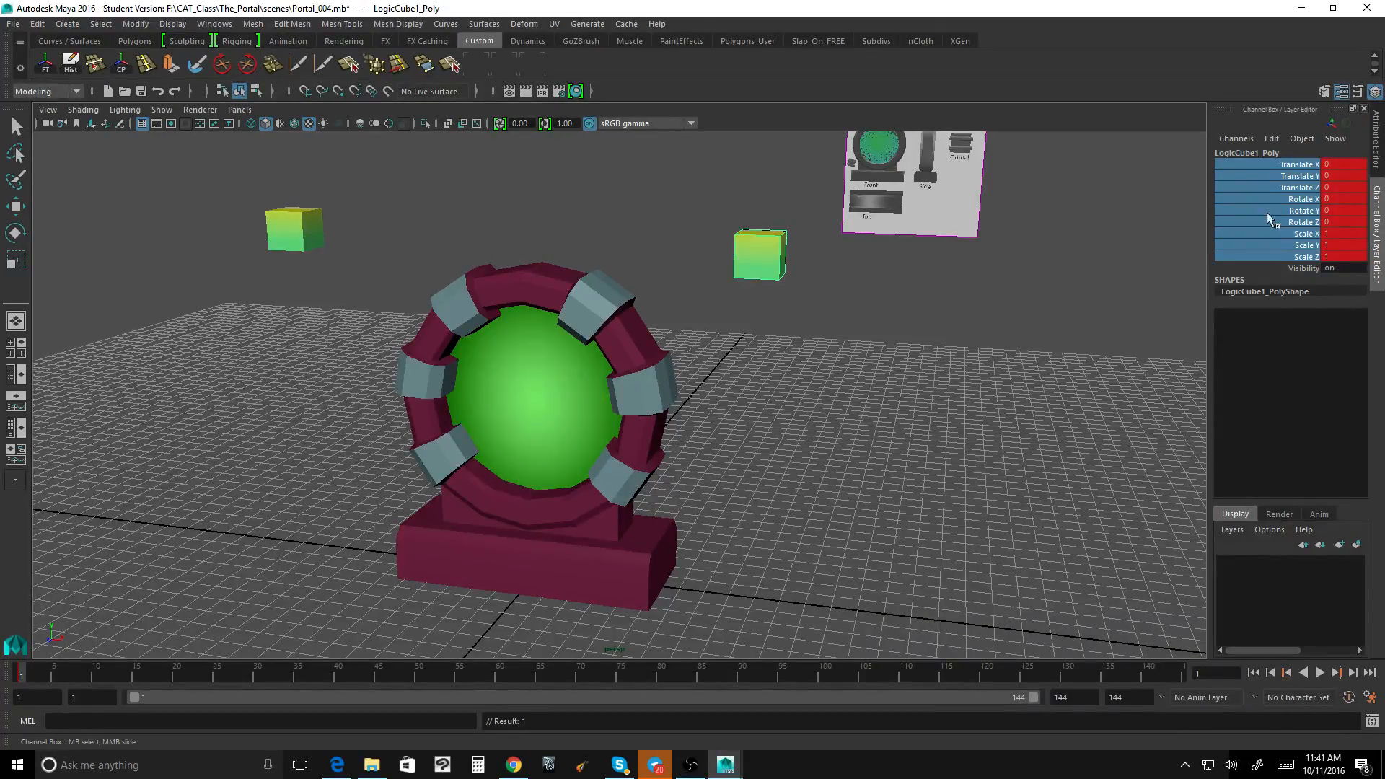
Step: Try moving LogicCube1 along X toward the other cube without keying it, and restore its keyed position at frame 1
left_click(765, 248)
key("w")
left_click_drag(833, 257, 479, 252)
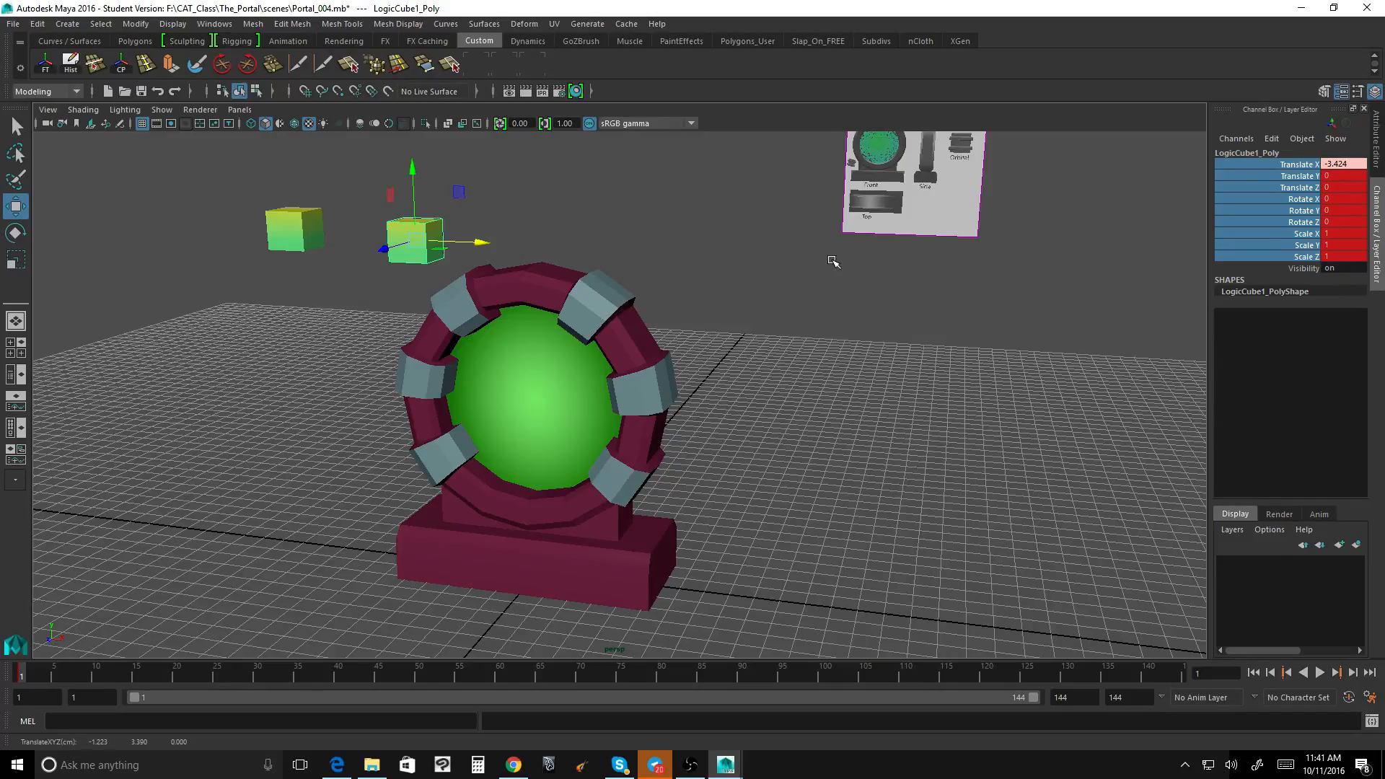
mouse_move(20, 678)
left_mouse_down()
mouse_move(74, 673)
mouse_move(20, 676)
left_mouse_up()
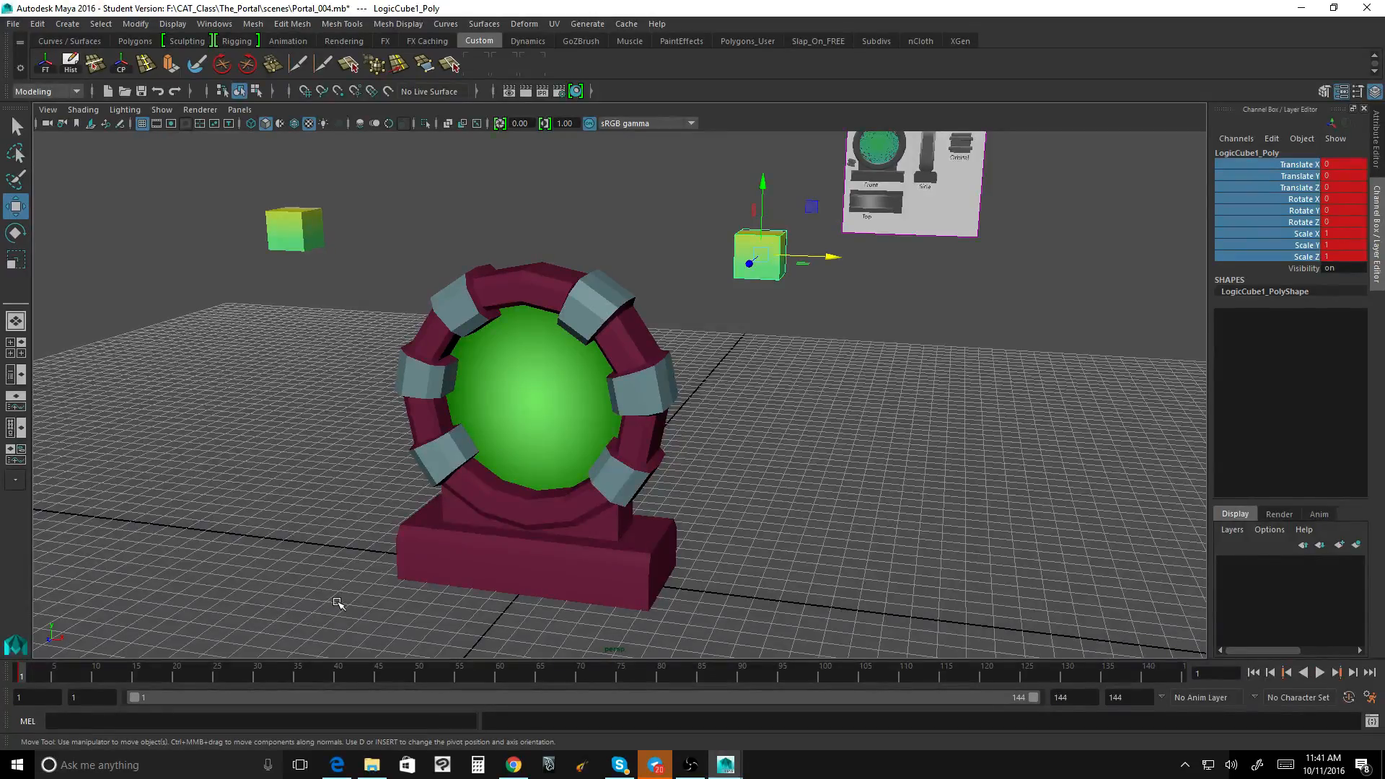
Step: Calculate half of the 144-frame range in Calculator and close it
left_click(478, 765)
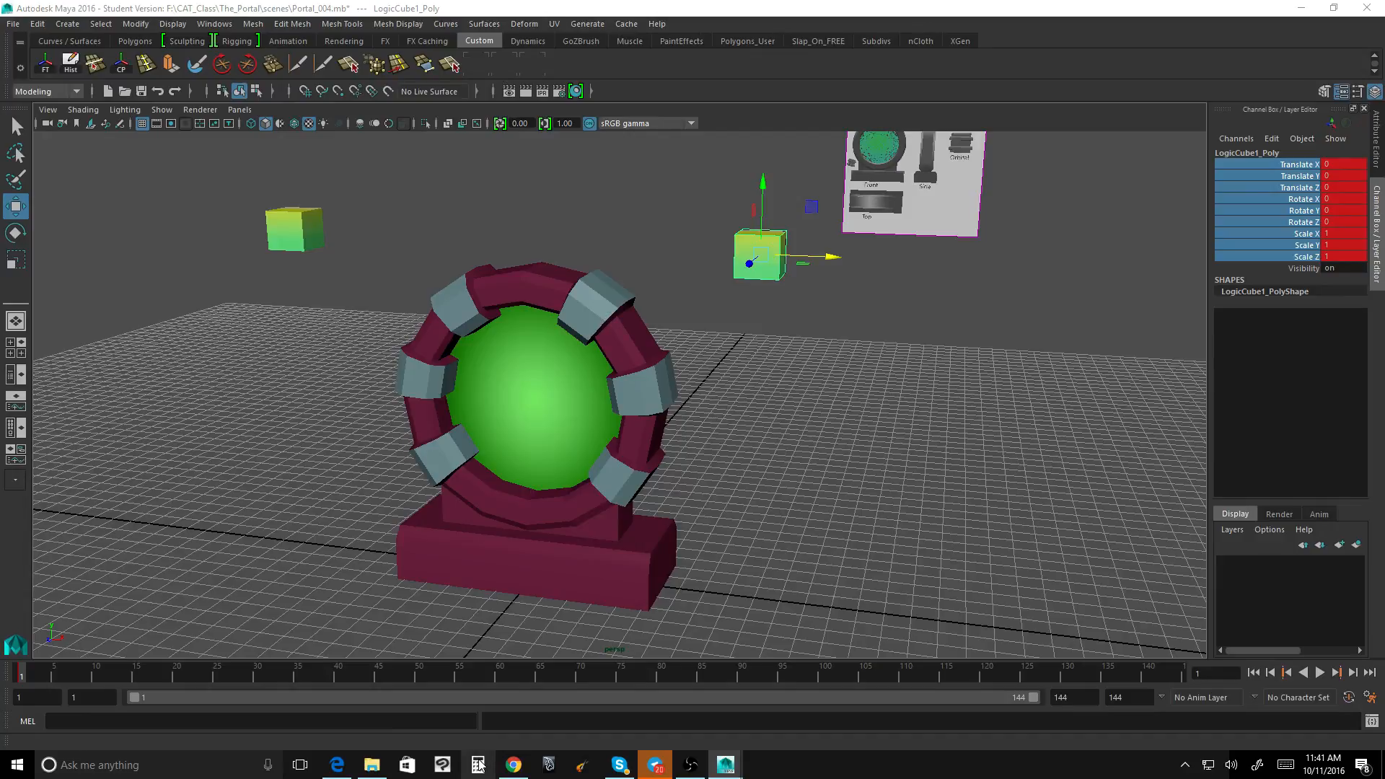
type("144")
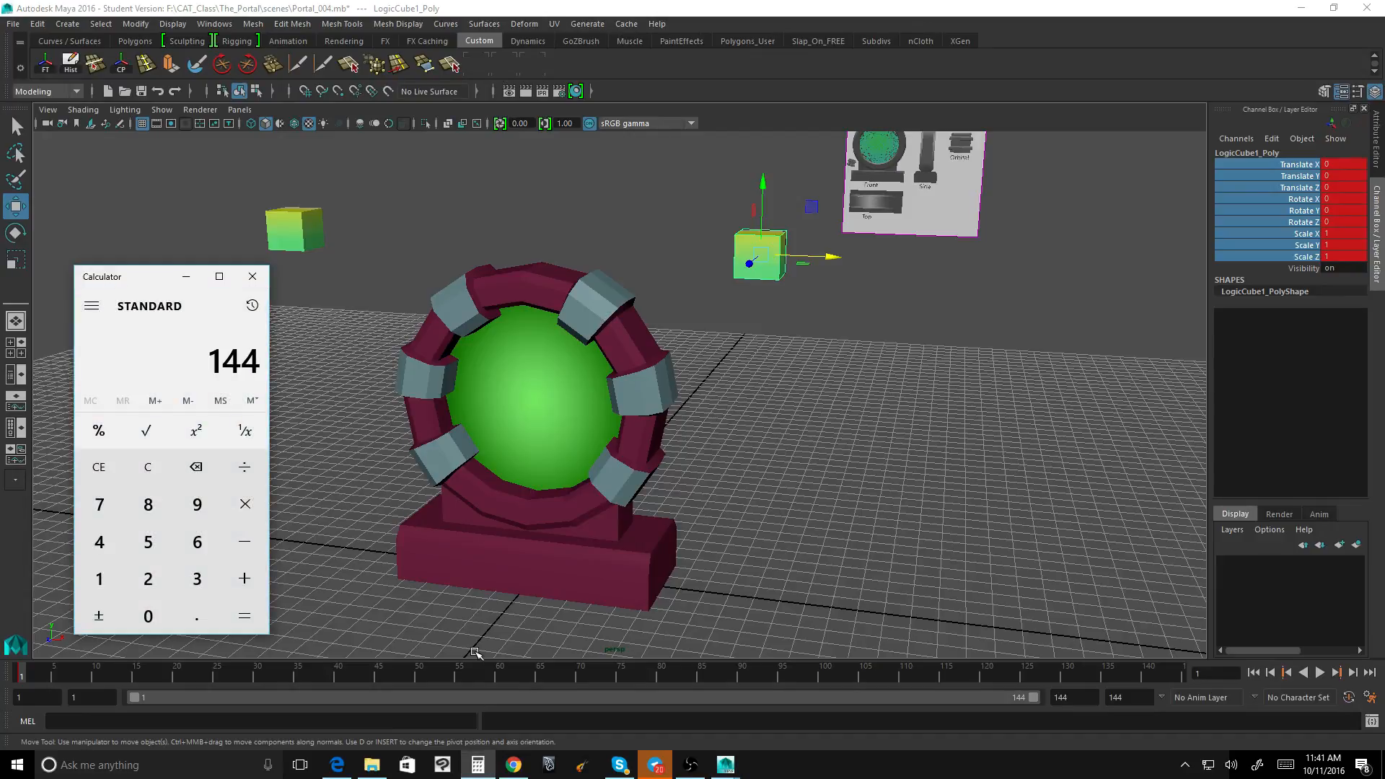
type("2")
key("Return")
left_click(250, 277)
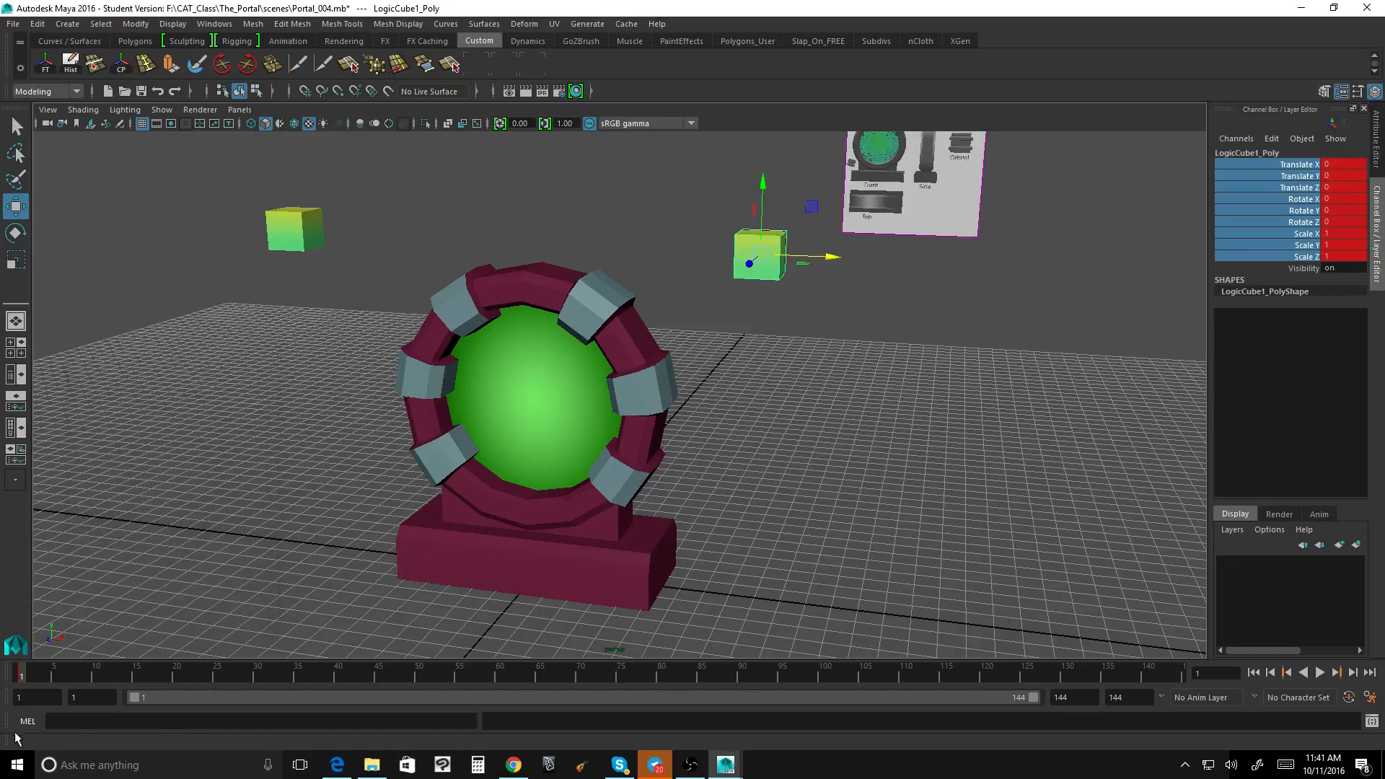
Step: Play the animation up to frame 72 and return the current time to frame 1
key("alt+v")
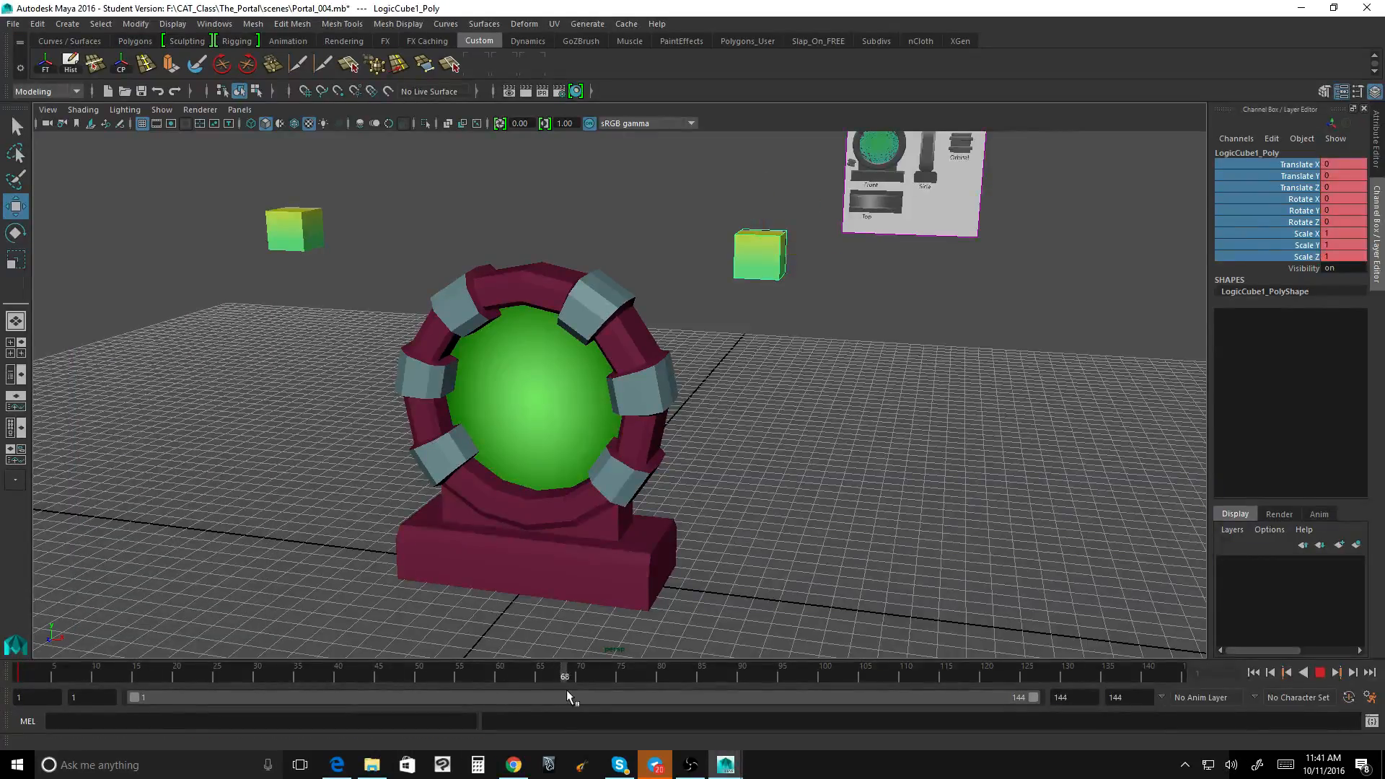
key("alt+v")
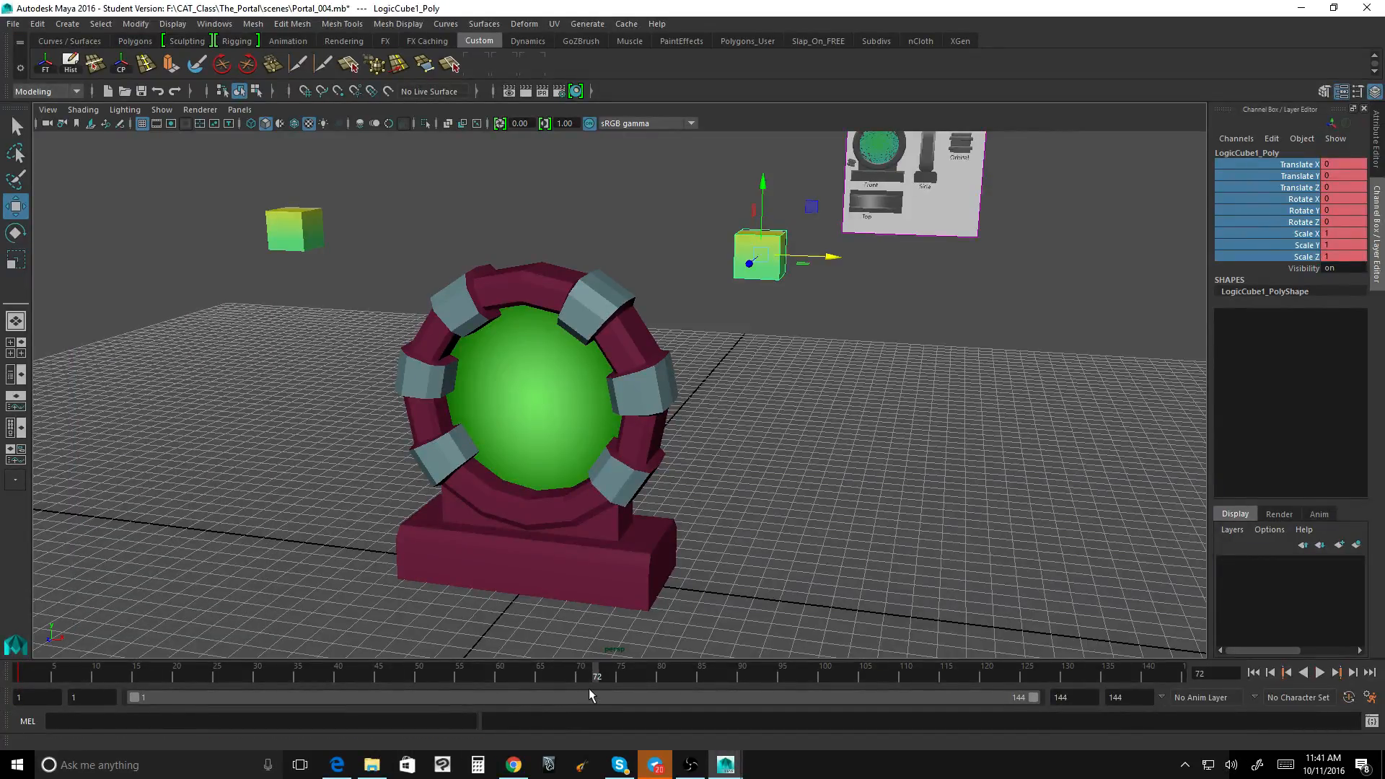
left_click_drag(834, 345, 835, 360, "alt")
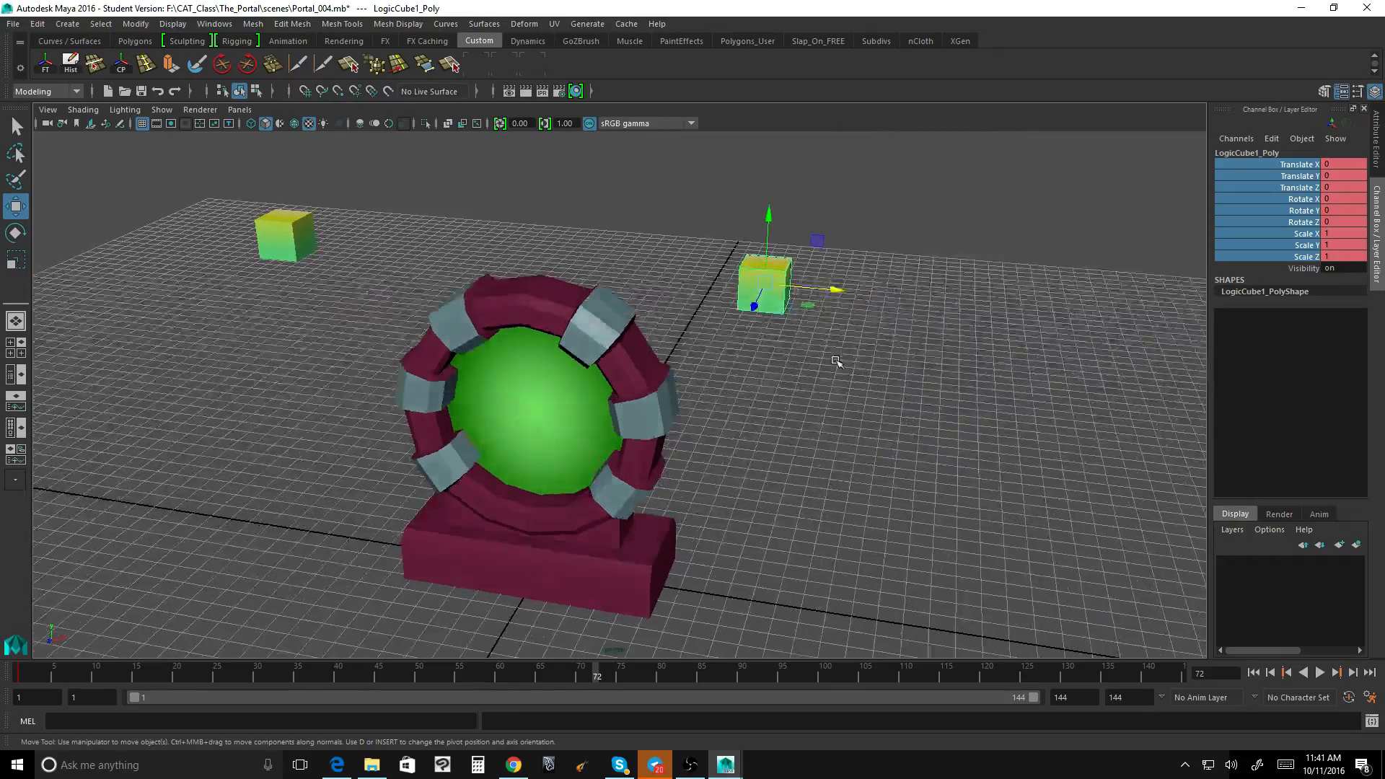
left_click_drag(798, 421, 788, 411, "alt")
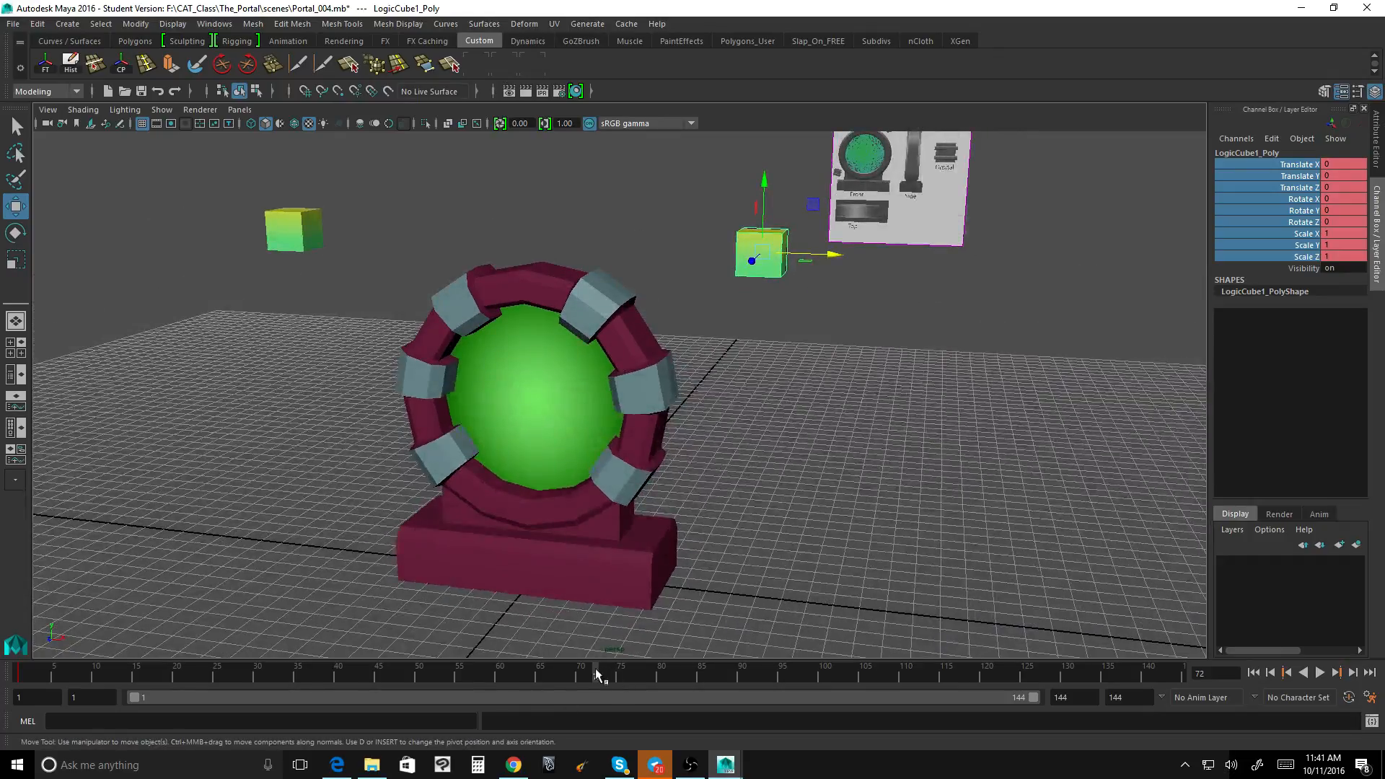
left_click_drag(595, 675, 20, 678)
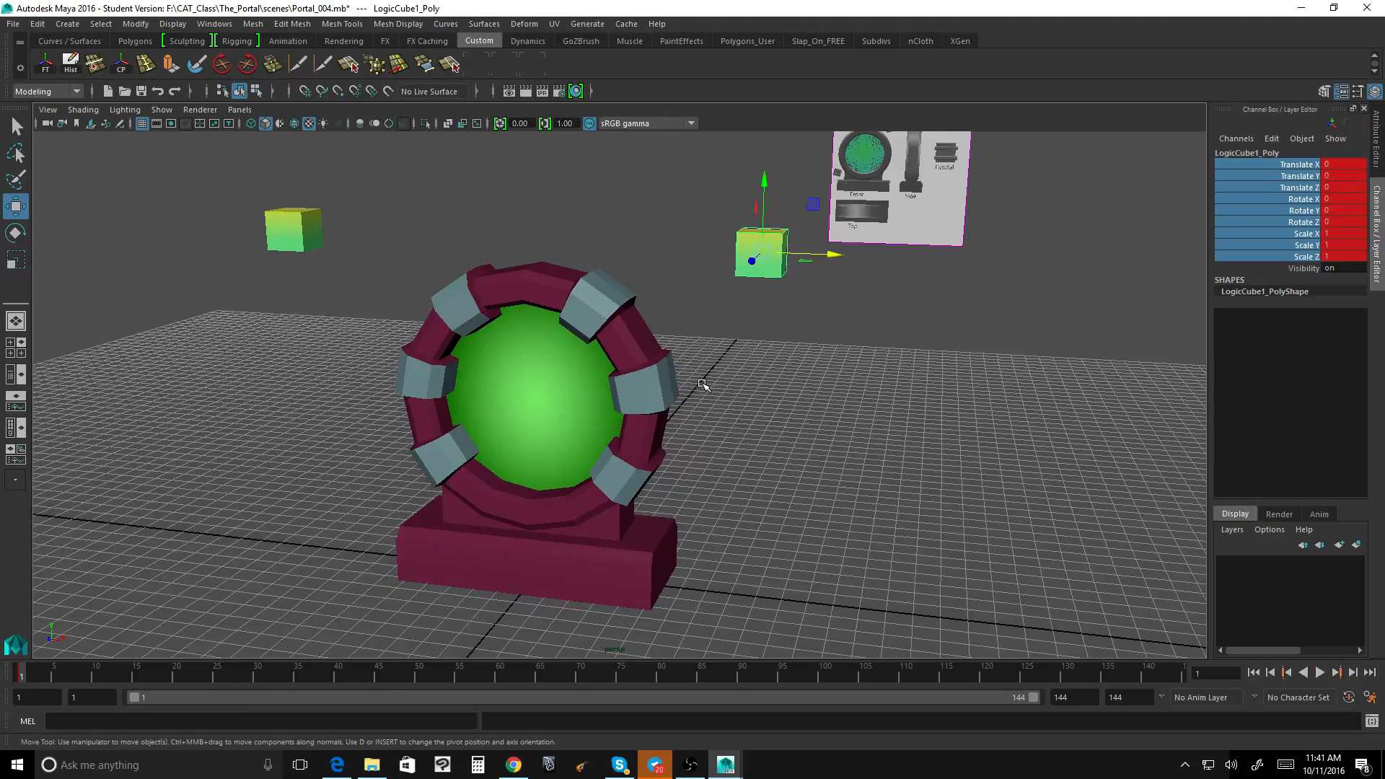
Step: Switch the viewport from perspective to the front view with LogicCube1 selected
mouse_move(705, 383)
left_mouse_down("alt")
mouse_move(689, 379)
mouse_move(716, 376)
left_mouse_up("alt")
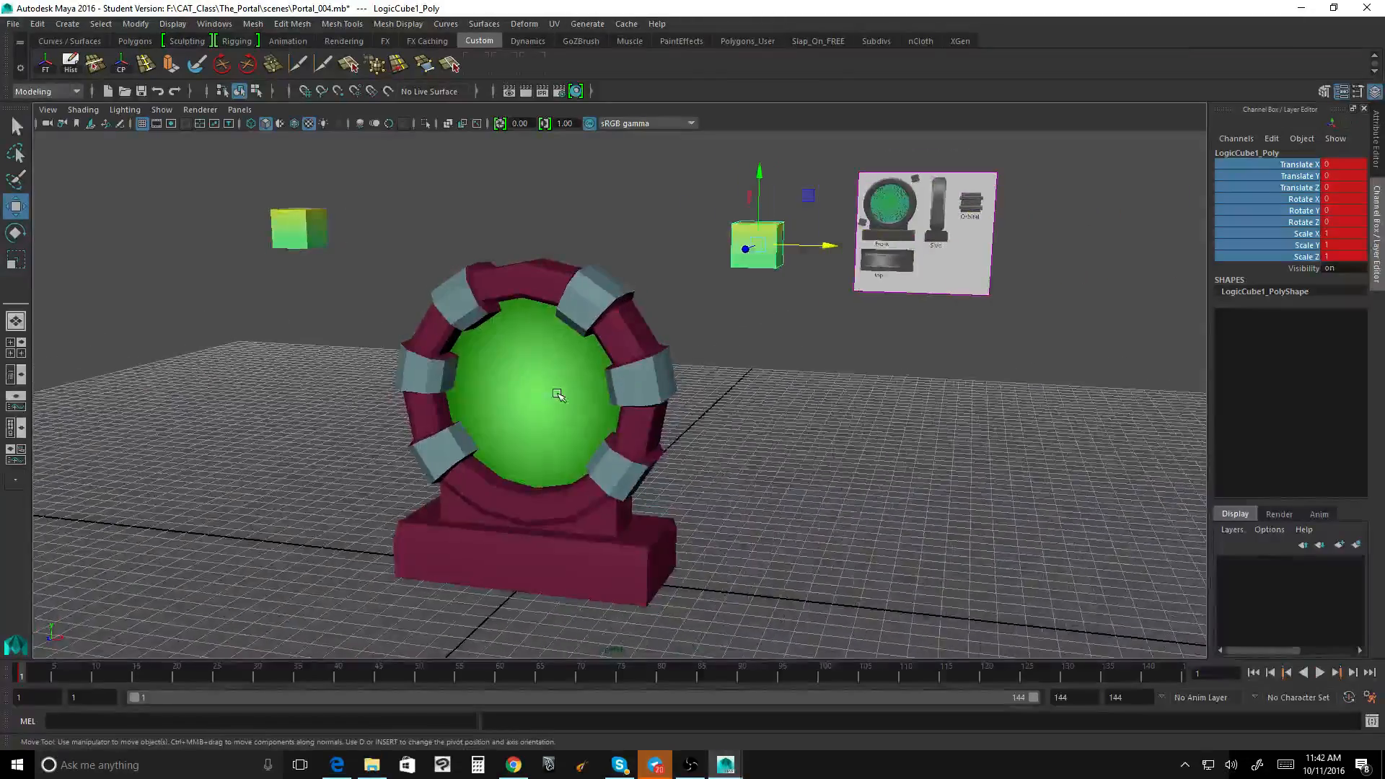
left_click_drag(558, 395, 794, 262, "alt")
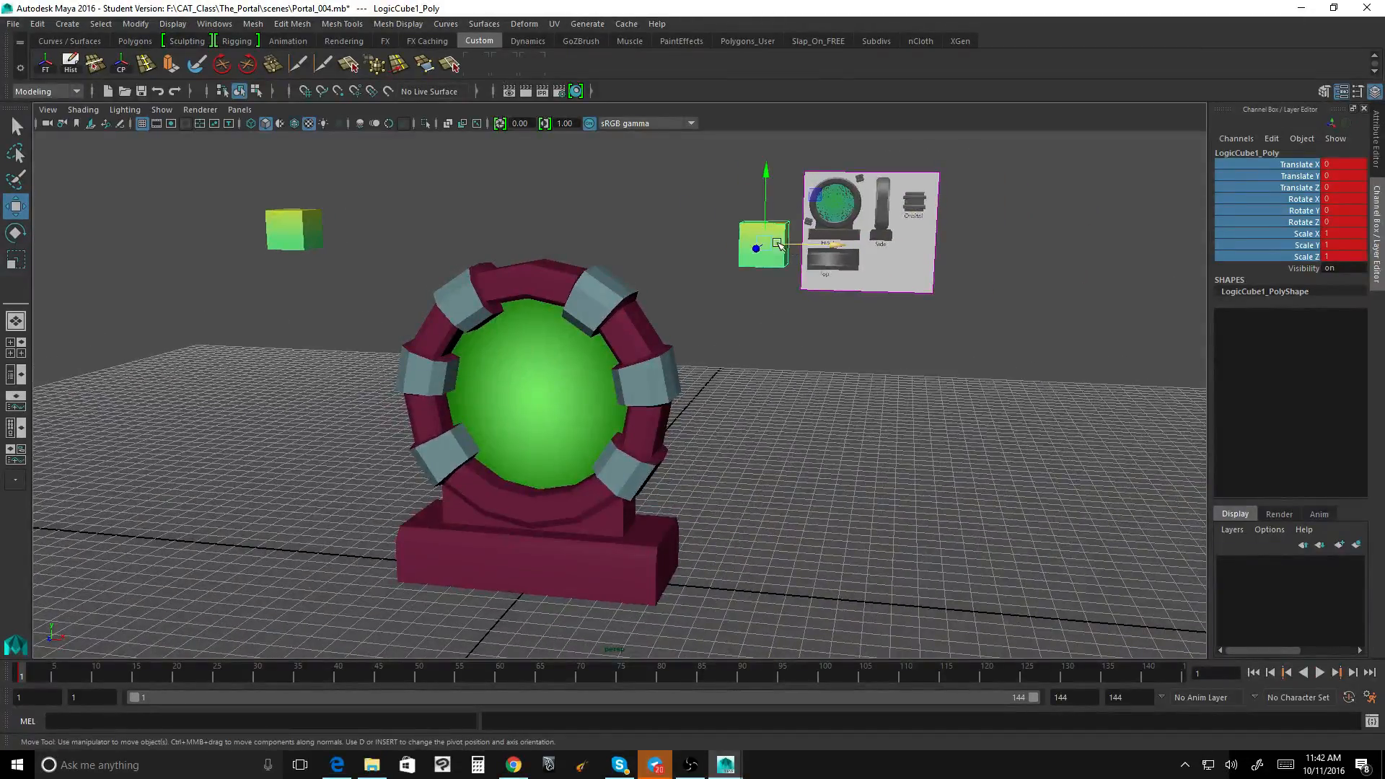
left_click(778, 245)
key("space")
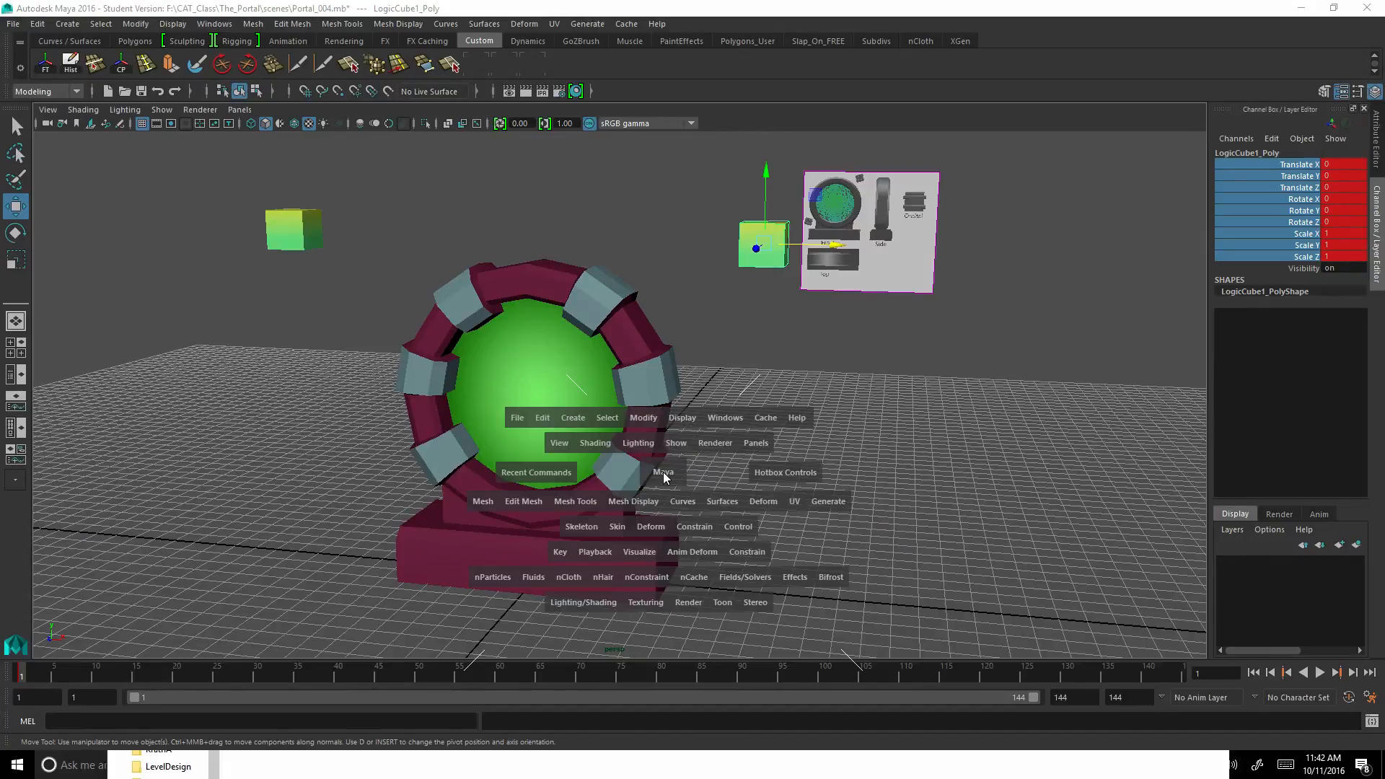
left_click_drag(663, 472, 664, 507)
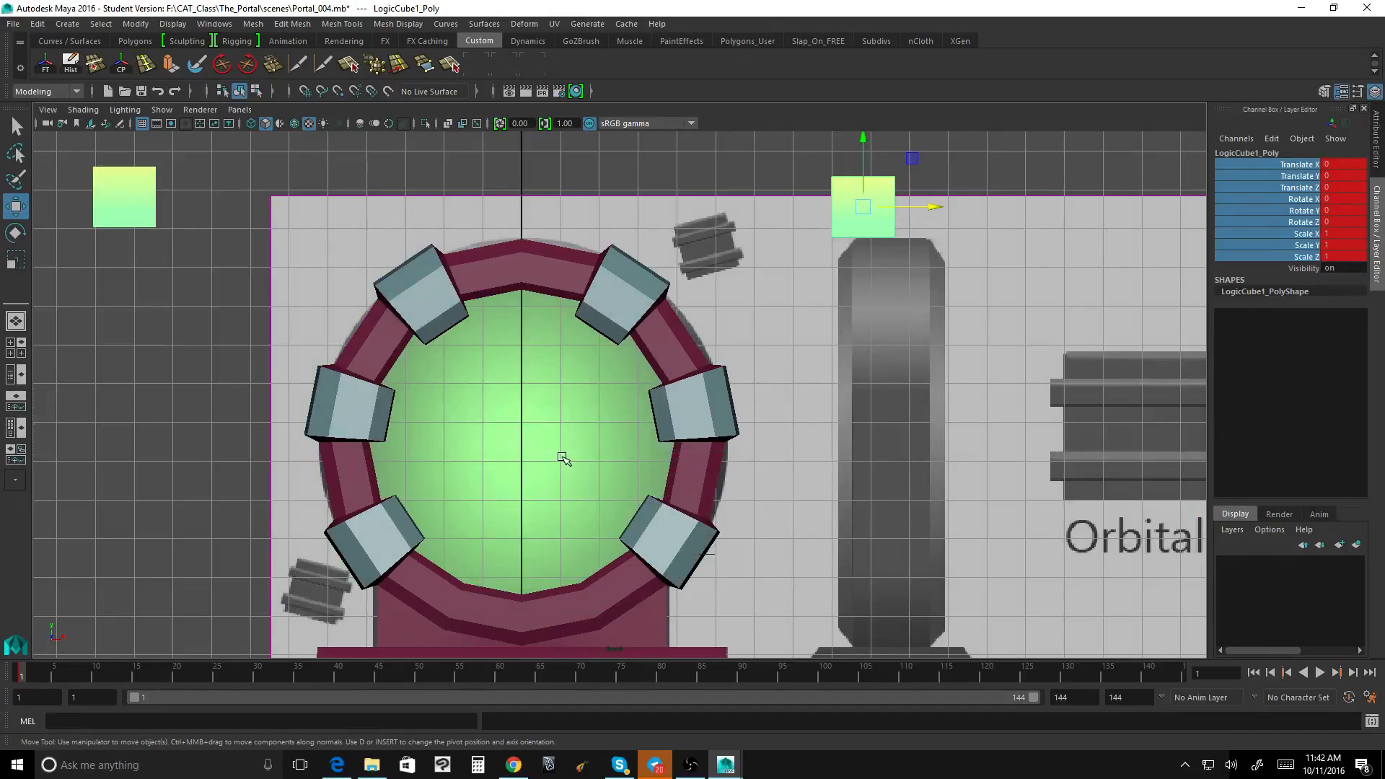
Step: Move LogicCube1's pivot onto the portal's centre line with grid snapping, and lower it slightly to the centre of the green sphere
middle_click_drag(562, 457, 580, 412, "alt")
middle_click_drag(841, 240, 791, 361, "alt")
key("d")
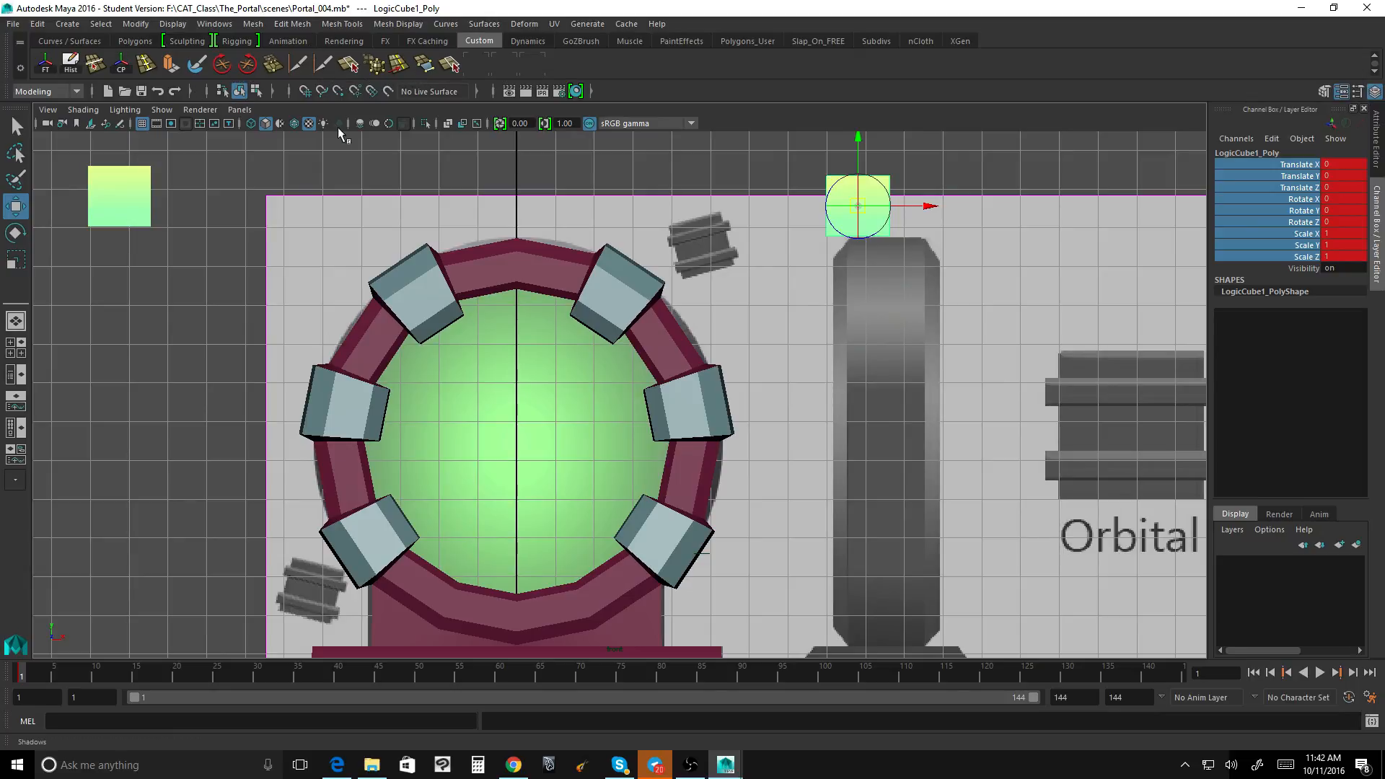
left_click(303, 93)
left_click_drag(859, 208, 574, 397)
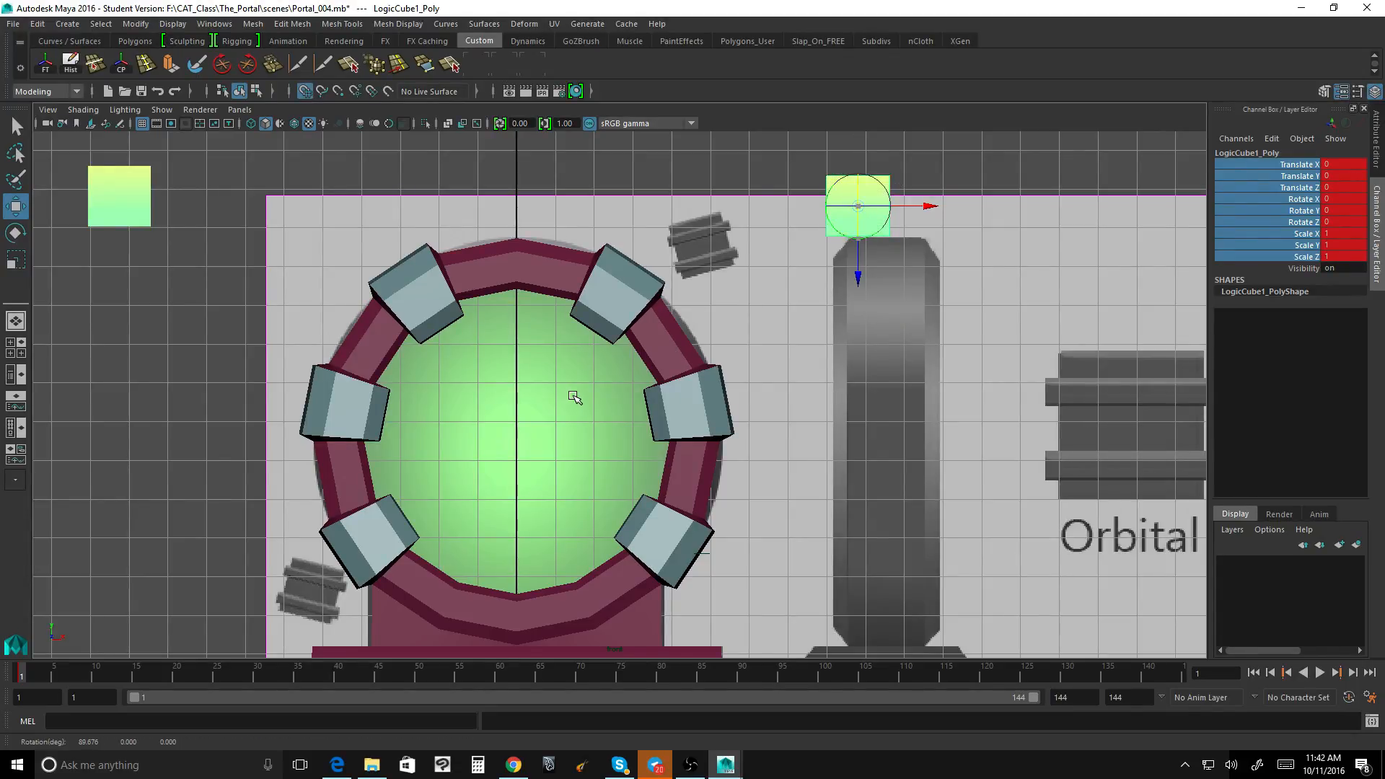
key("ctrl+z")
left_click_drag(857, 156, 835, 431)
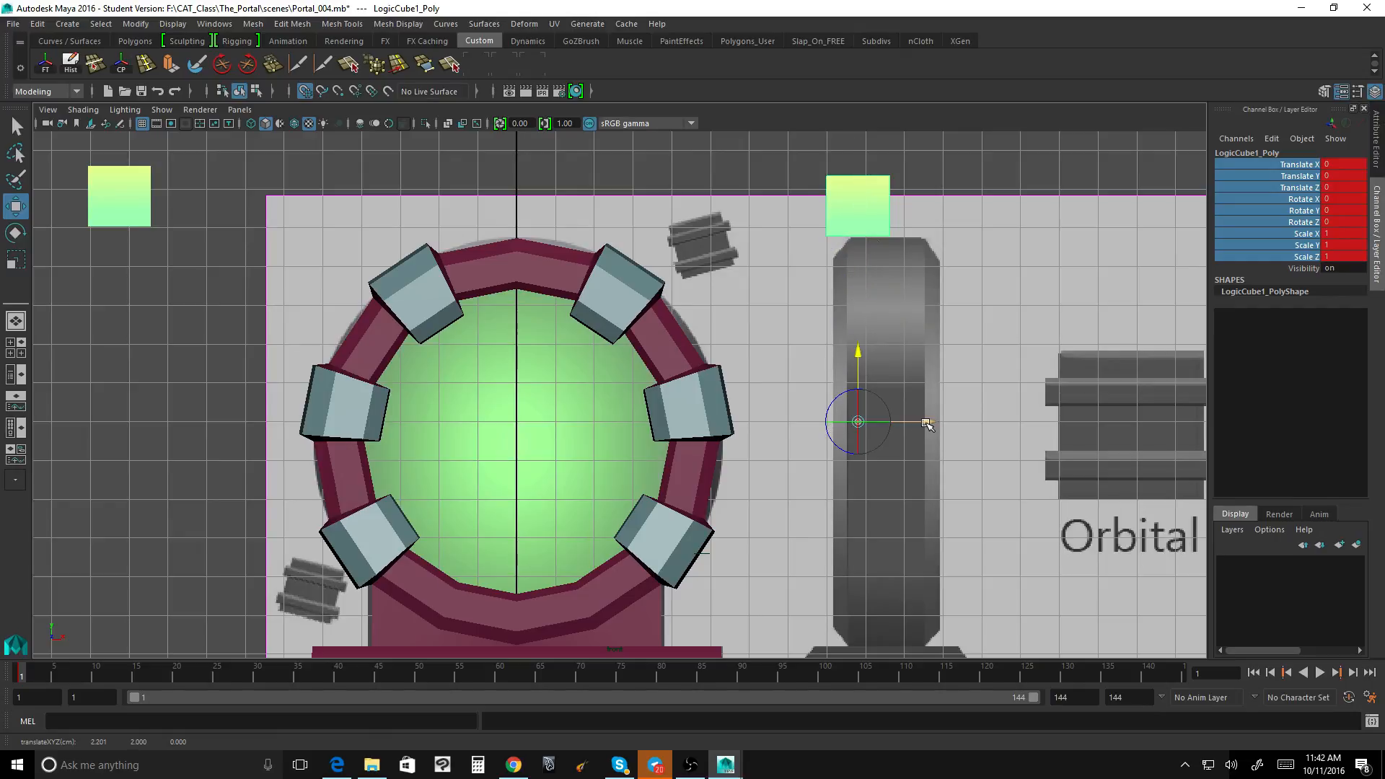
left_click_drag(920, 423, 581, 423)
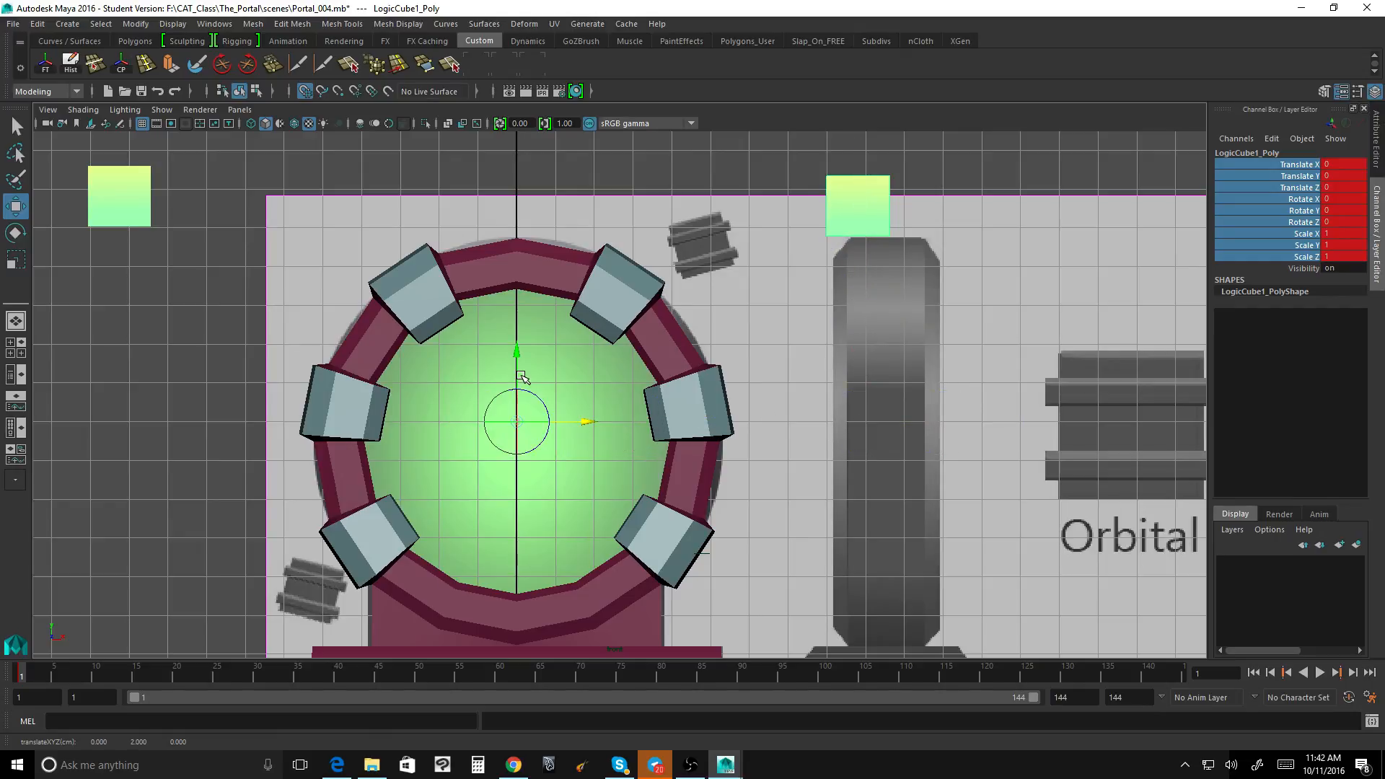
left_click_drag(517, 360, 518, 422)
left_click(516, 352)
left_click_drag(518, 351, 519, 372)
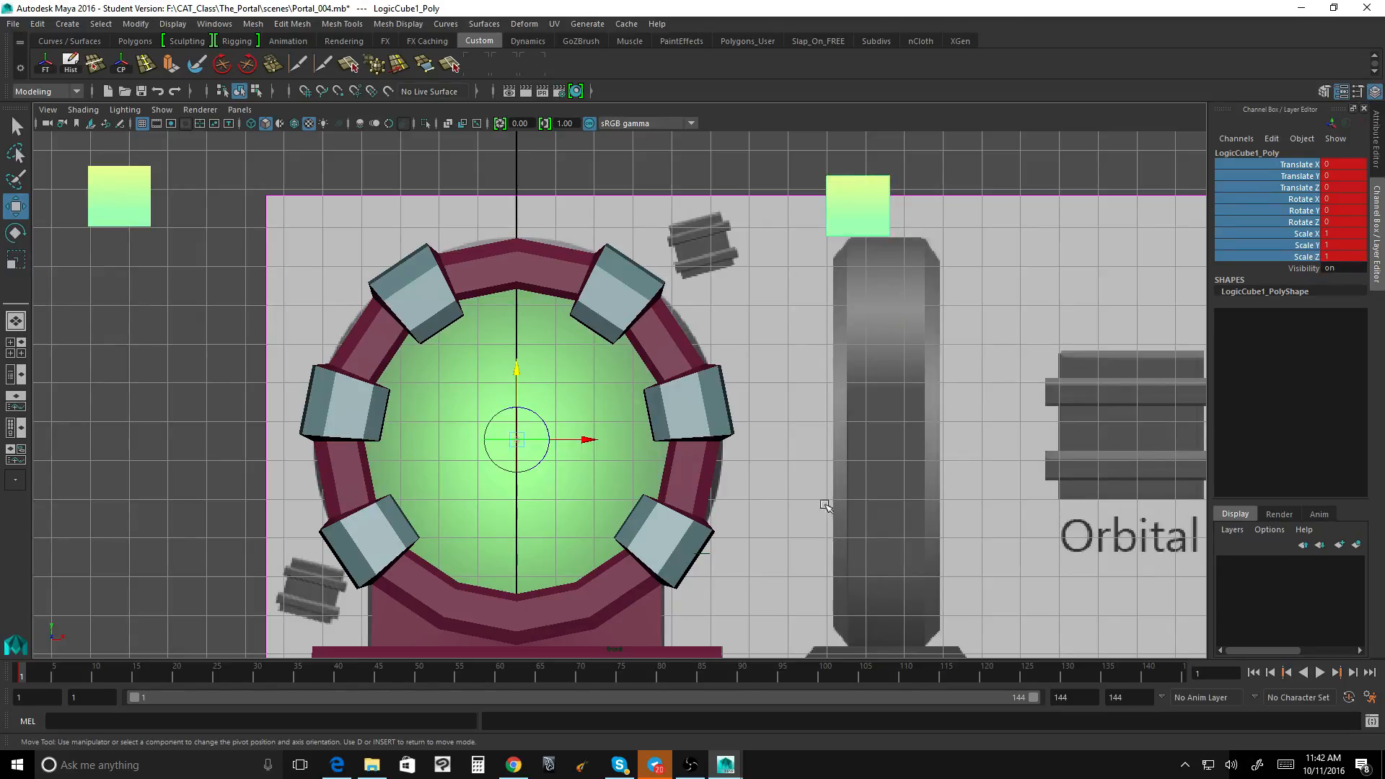
Step: Snap LogicCube2's pivot to the grid at the portal's centre line, and lower it slightly to the sphere's centre
left_click(123, 202)
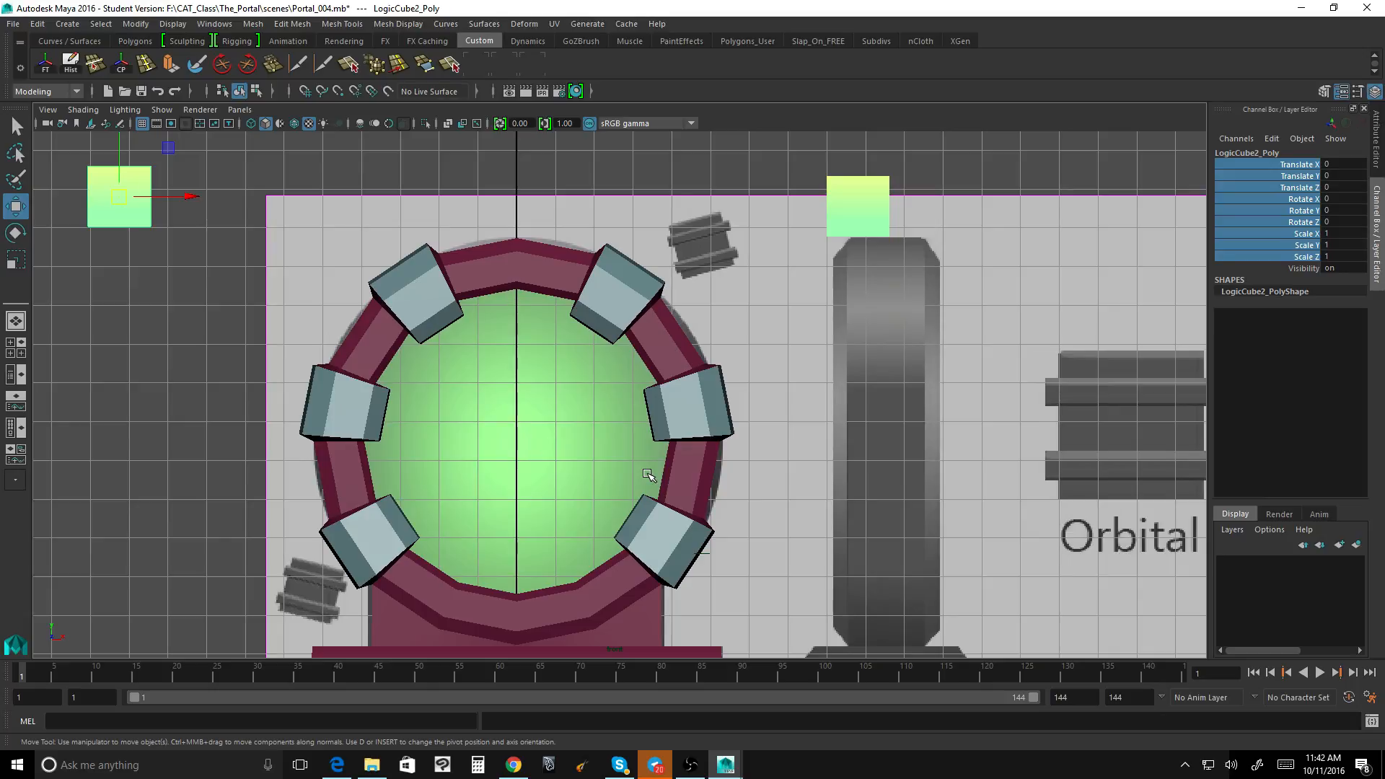
key("d")
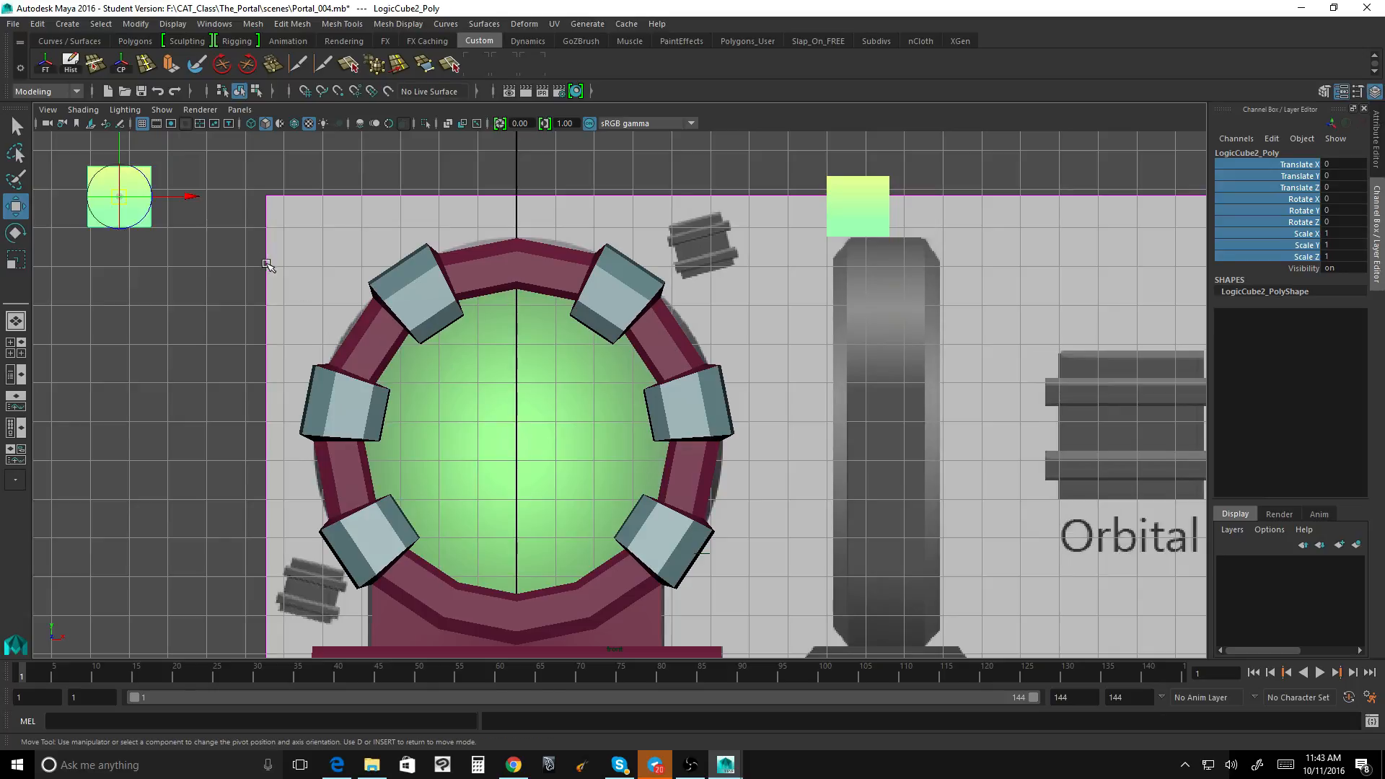
left_click(306, 93)
left_click_drag(186, 196, 533, 417)
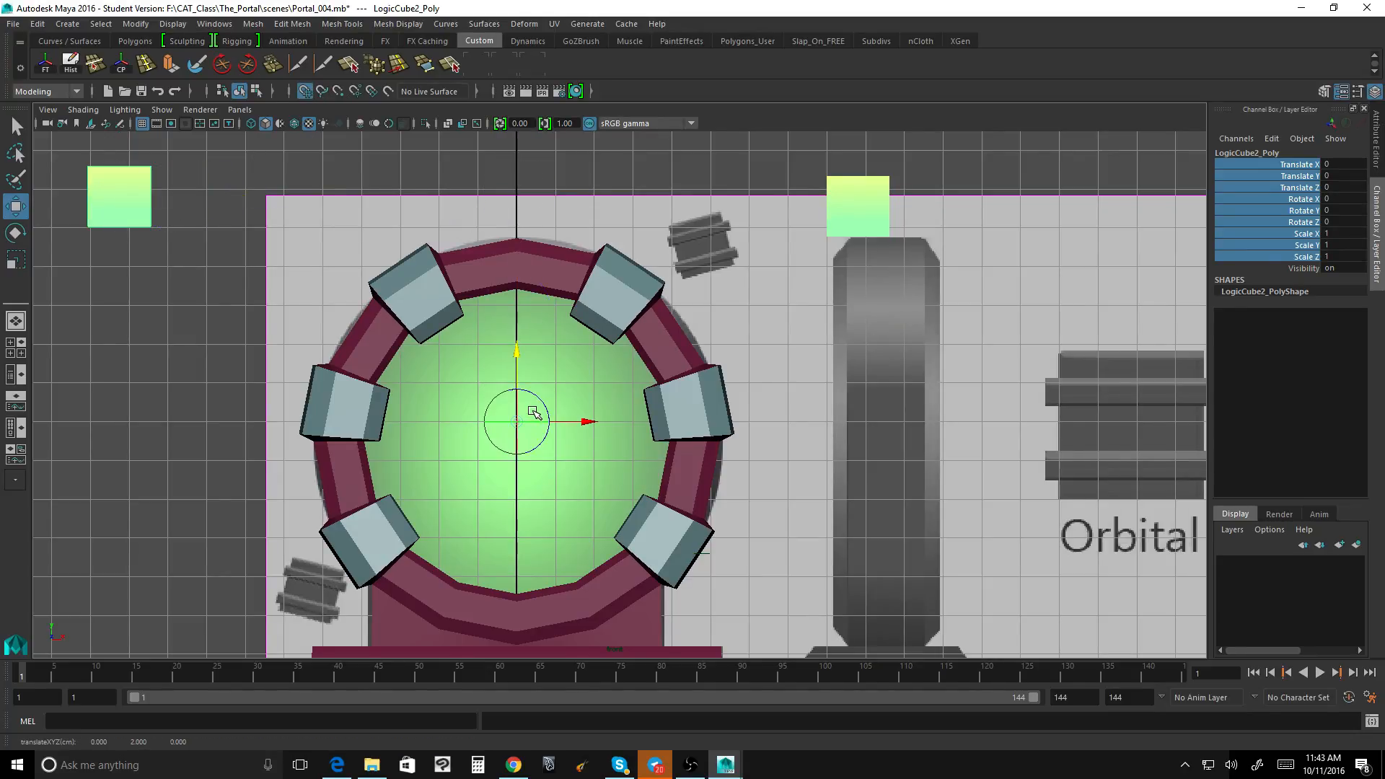
key("Insert")
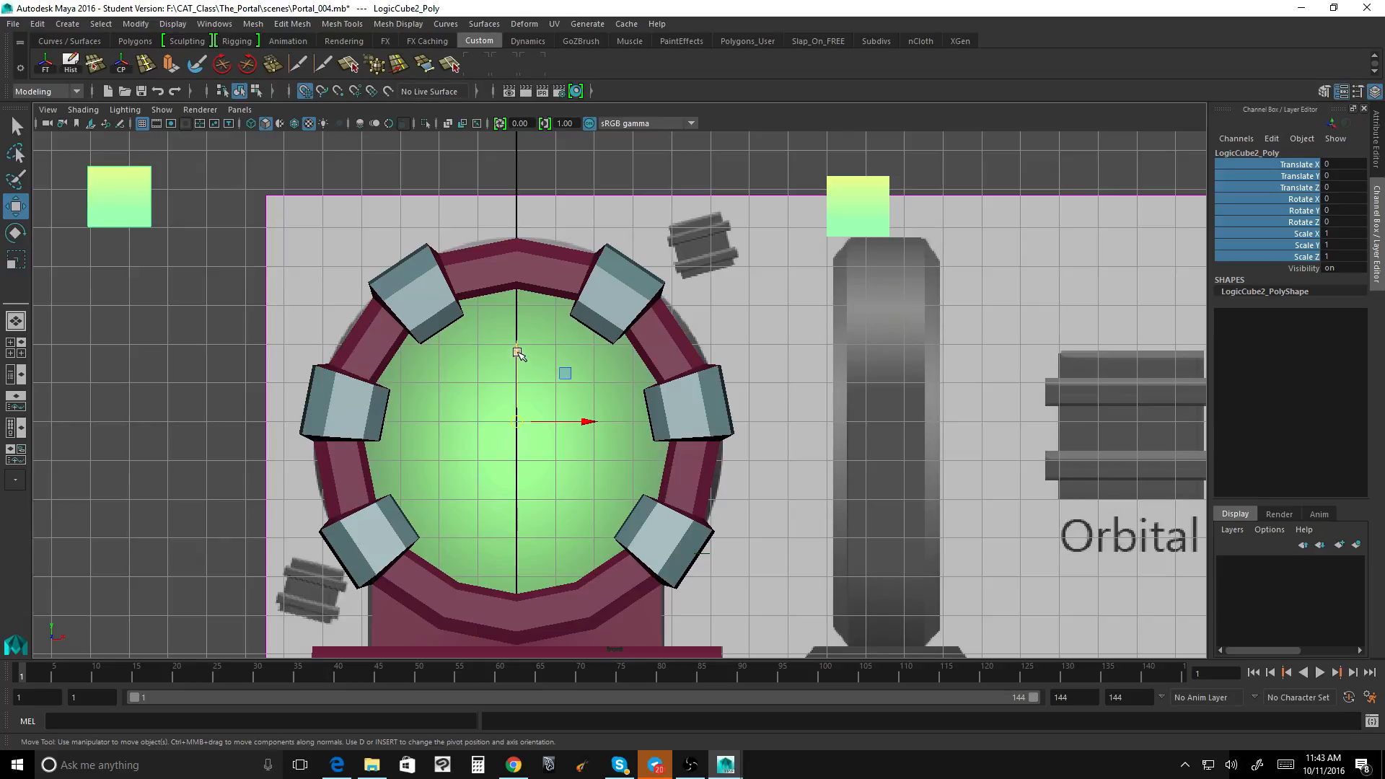
key("Insert")
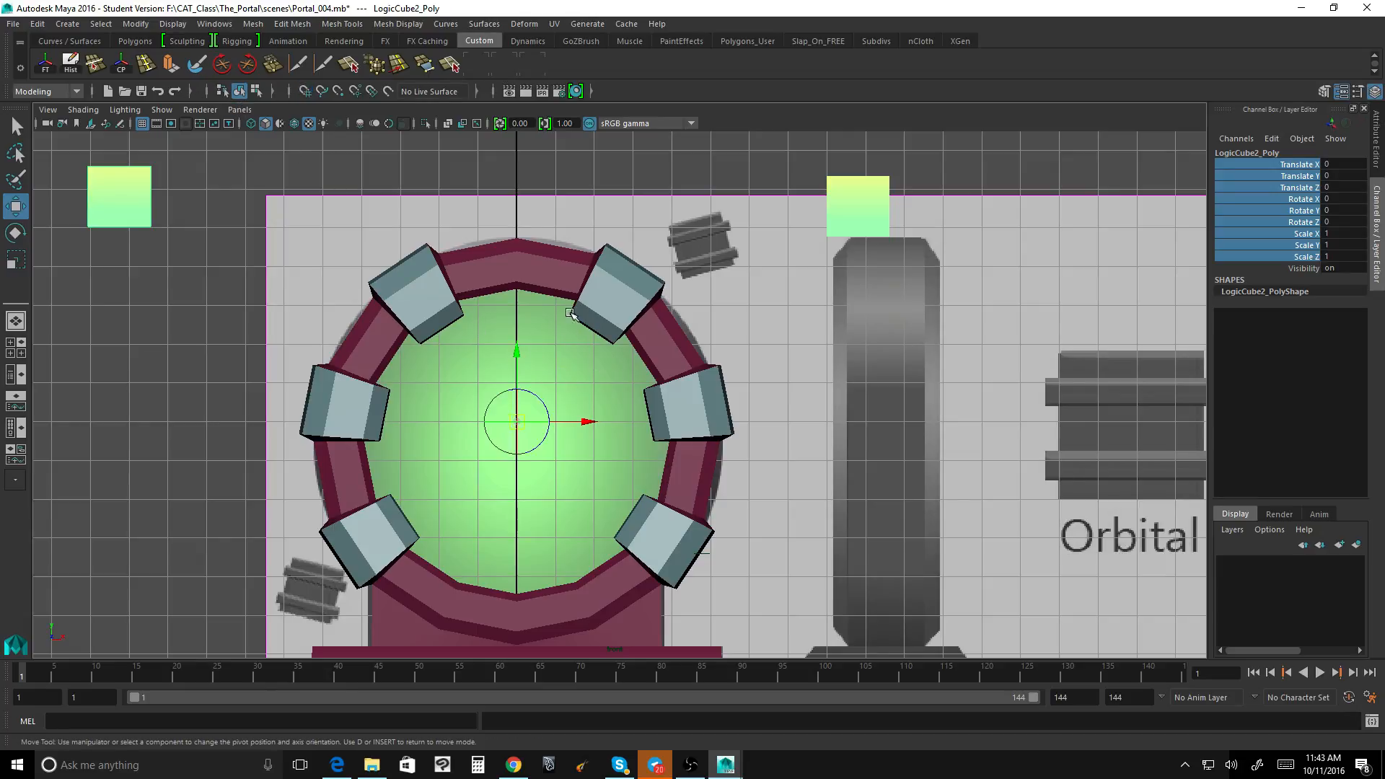
left_click_drag(517, 353, 521, 374)
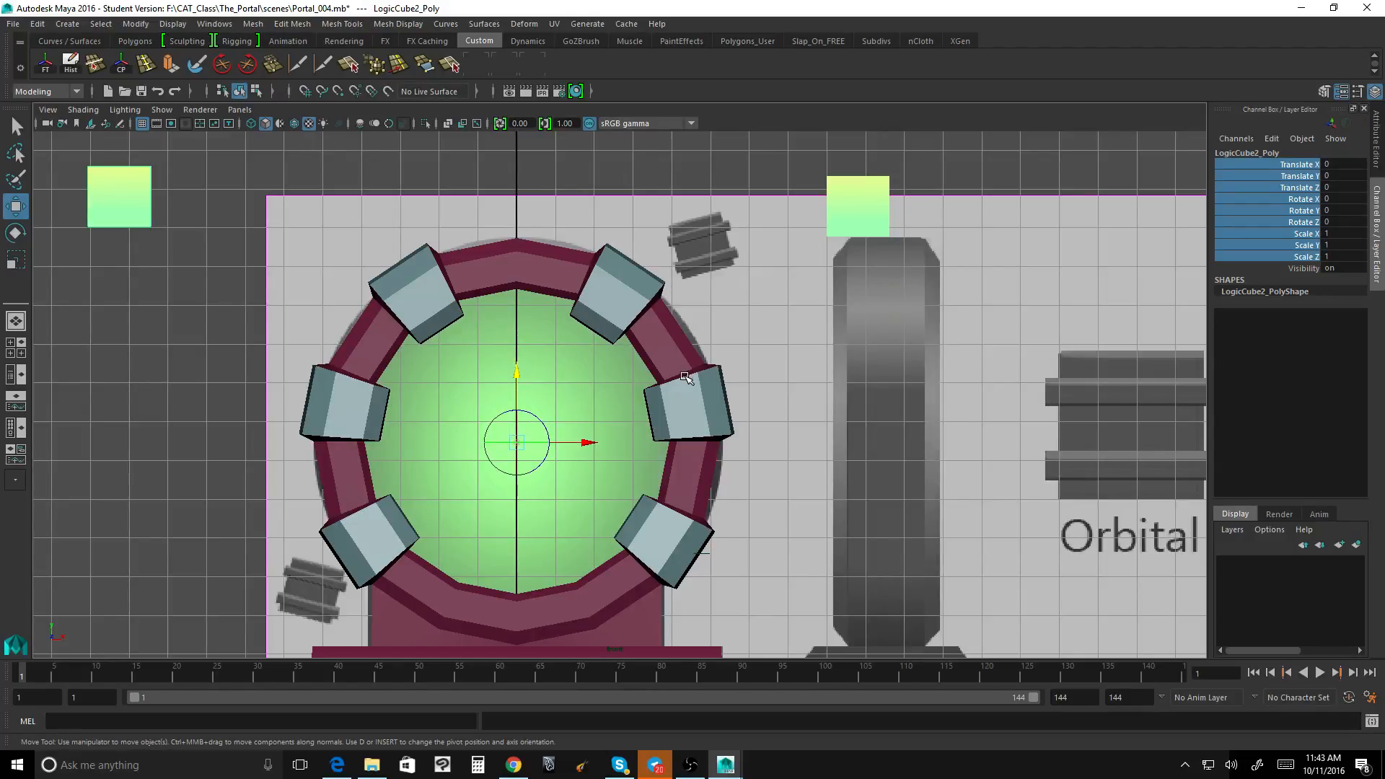
key("Insert")
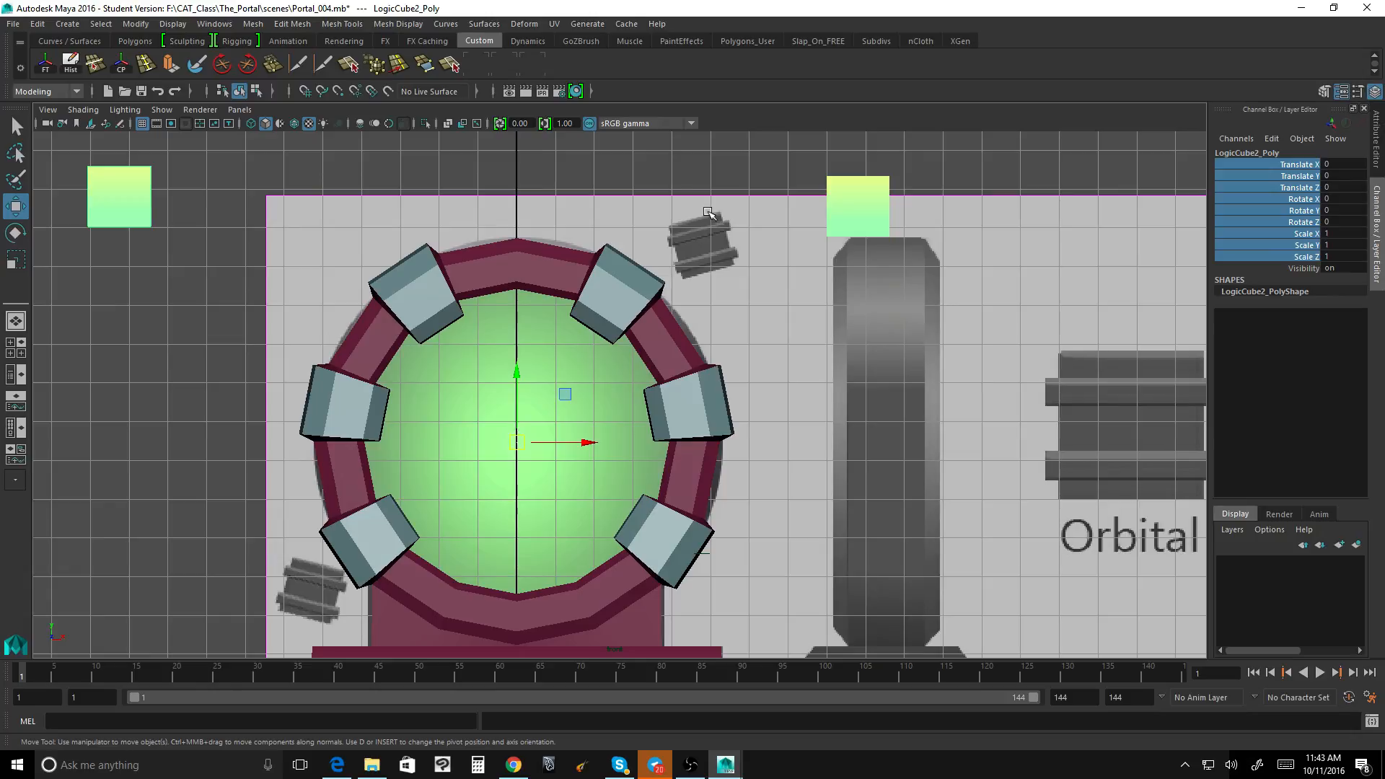
Step: Switch to the perspective view, test rotating LogicCube2 around Y about its moved pivot, and undo the rotation
key("space")
left_click_drag(537, 190, 495, 176)
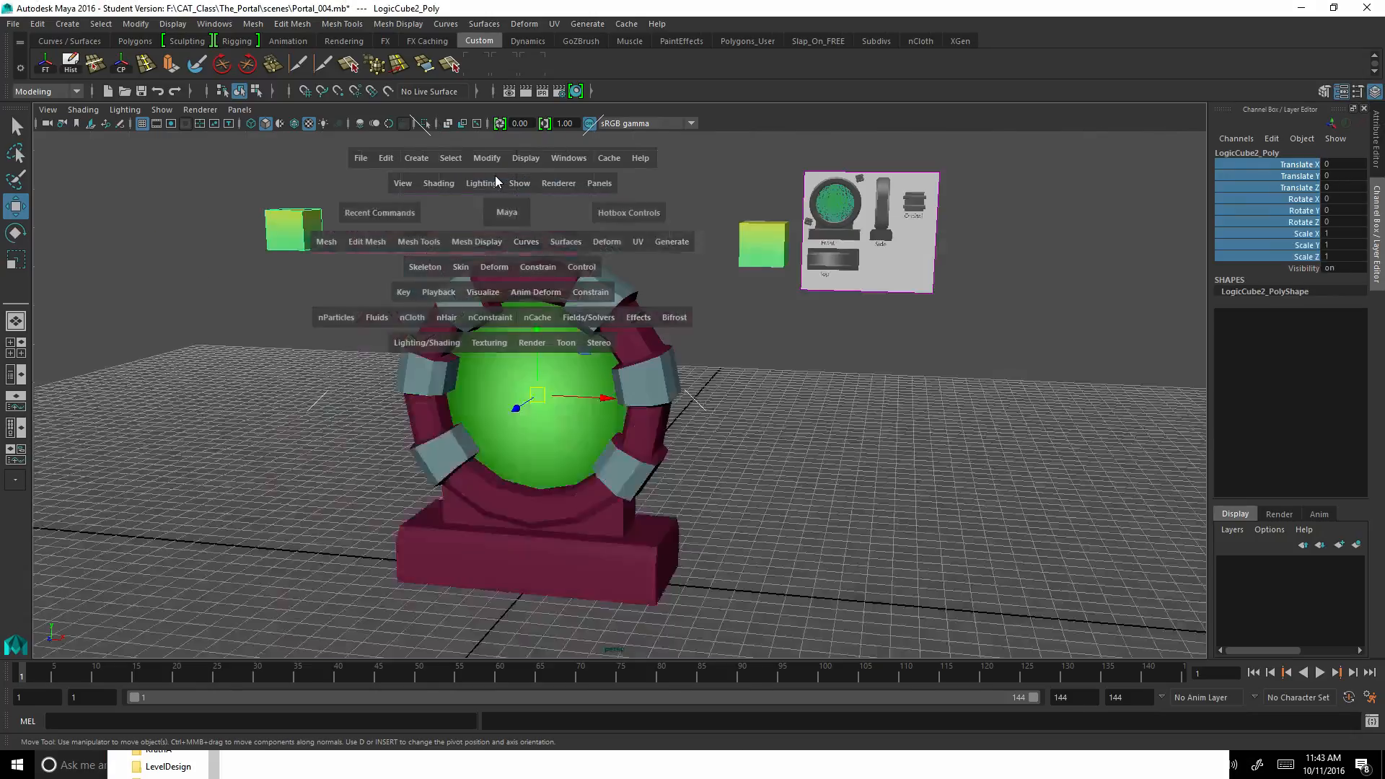
key("e")
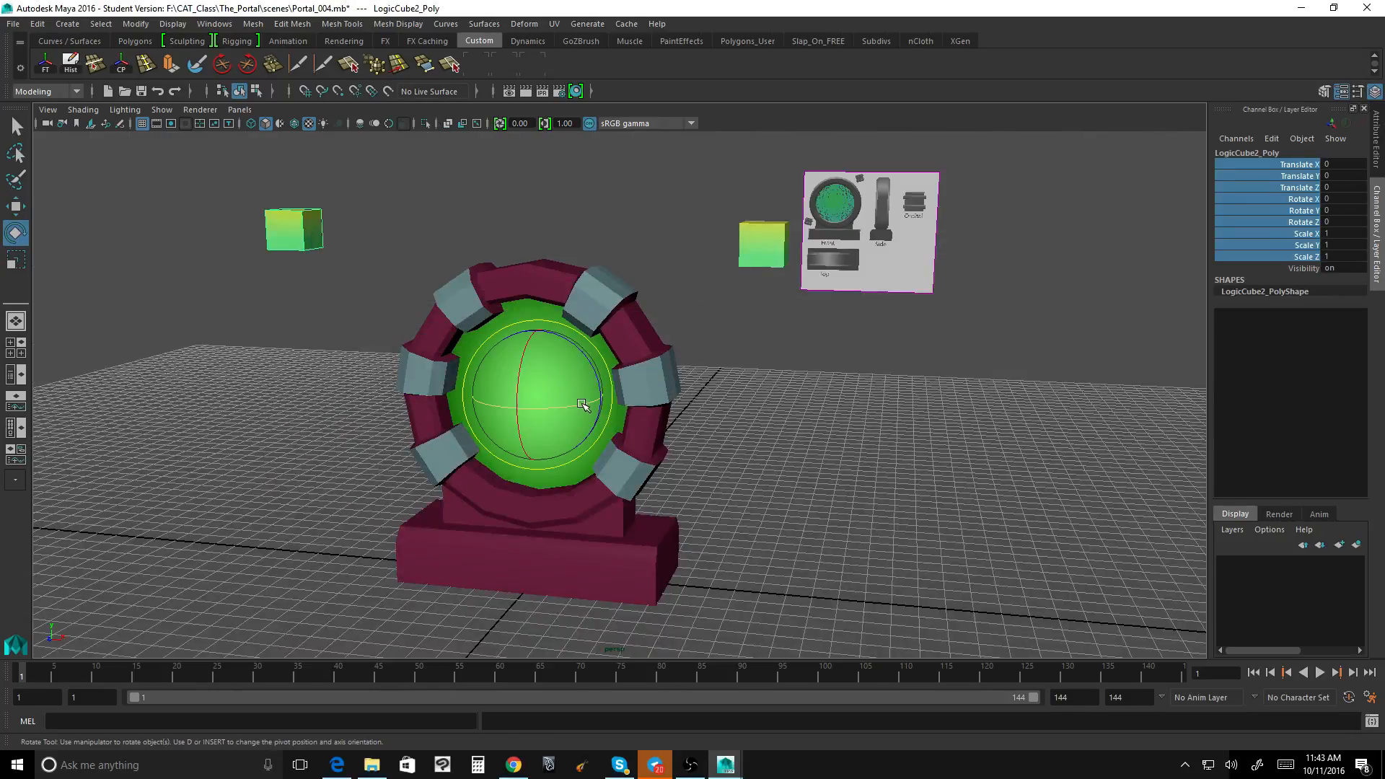
mouse_move(550, 402)
left_mouse_down()
mouse_move(505, 404)
mouse_move(533, 401)
left_mouse_up()
key("ctrl+z")
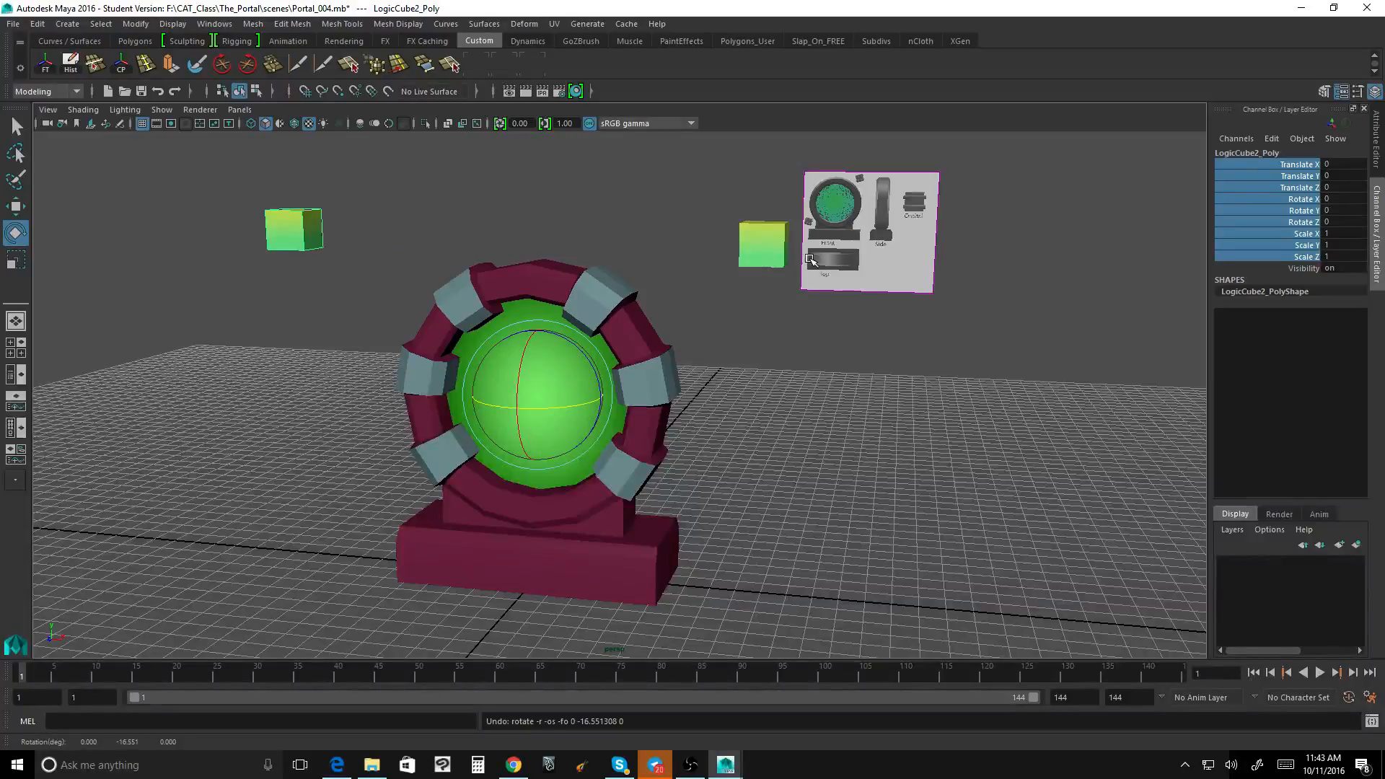
Step: Try rotating LogicCube1 around the portal at frame 1, setting Rotate Y to -180 and keying that channel
left_click(774, 247)
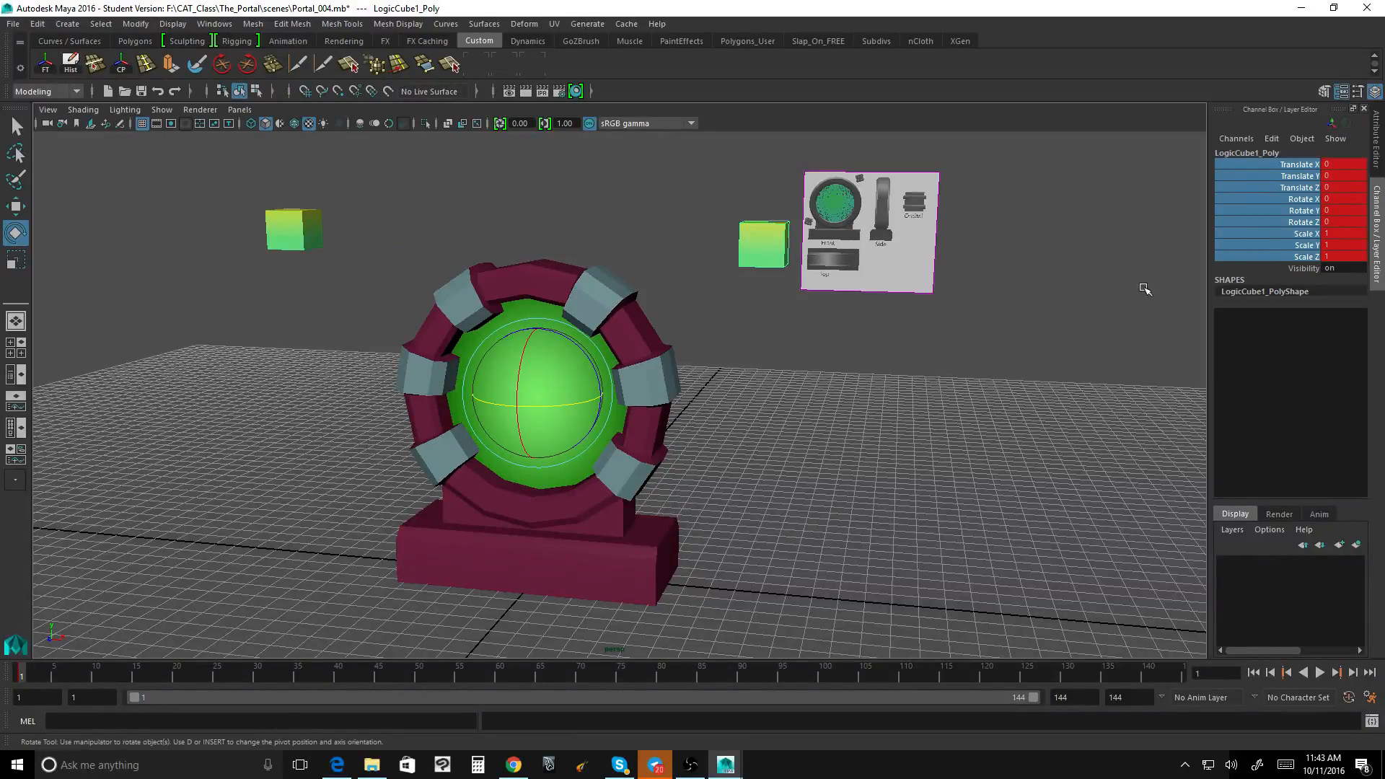
left_click_drag(581, 407, 408, 405)
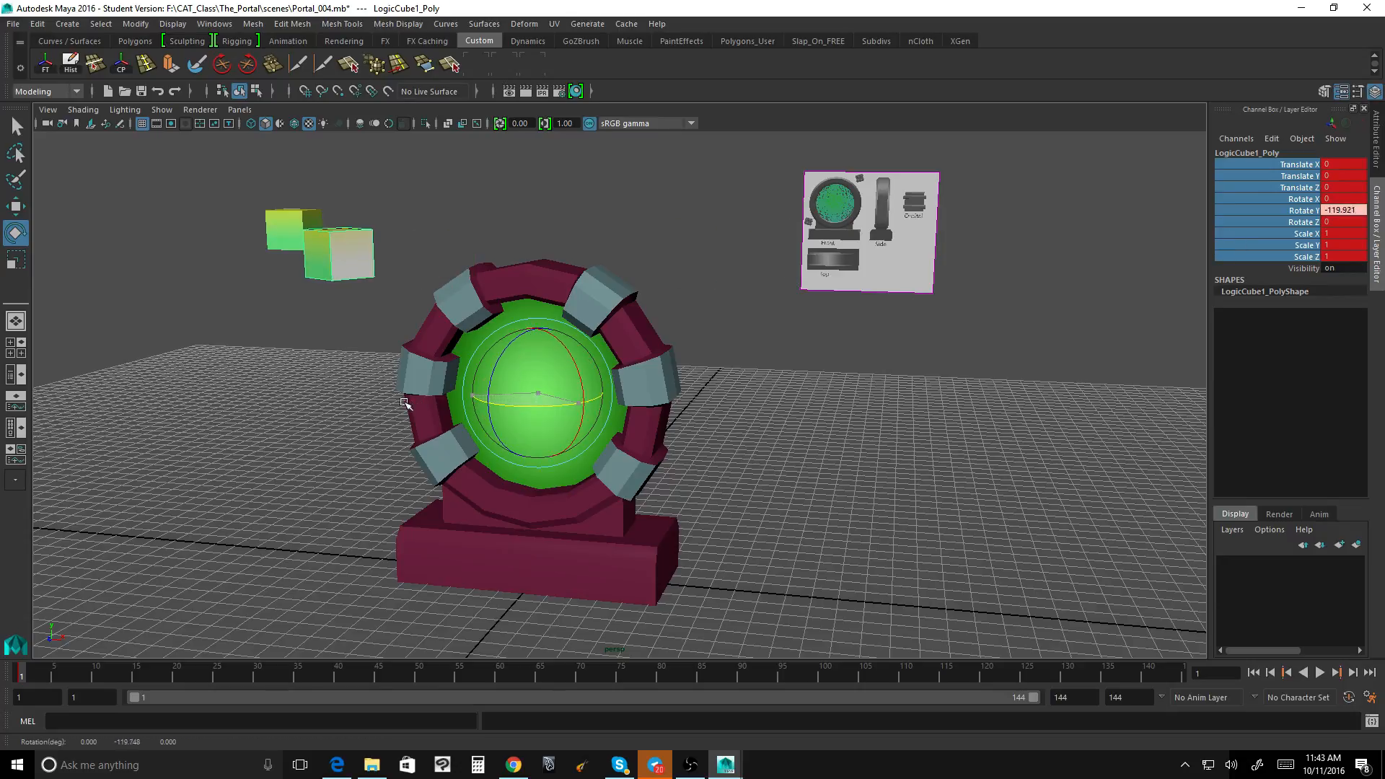
left_click_drag(538, 406, 488, 408)
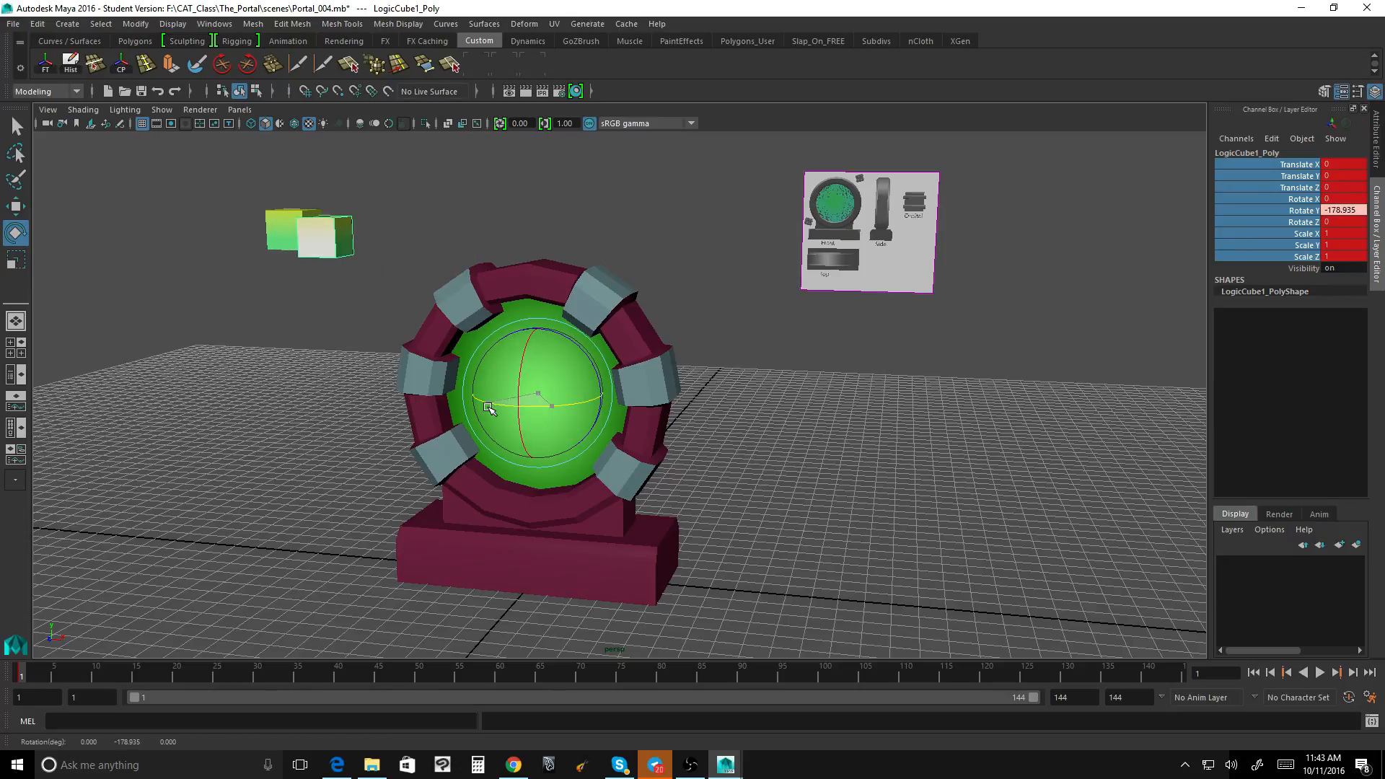
double_click(1341, 211)
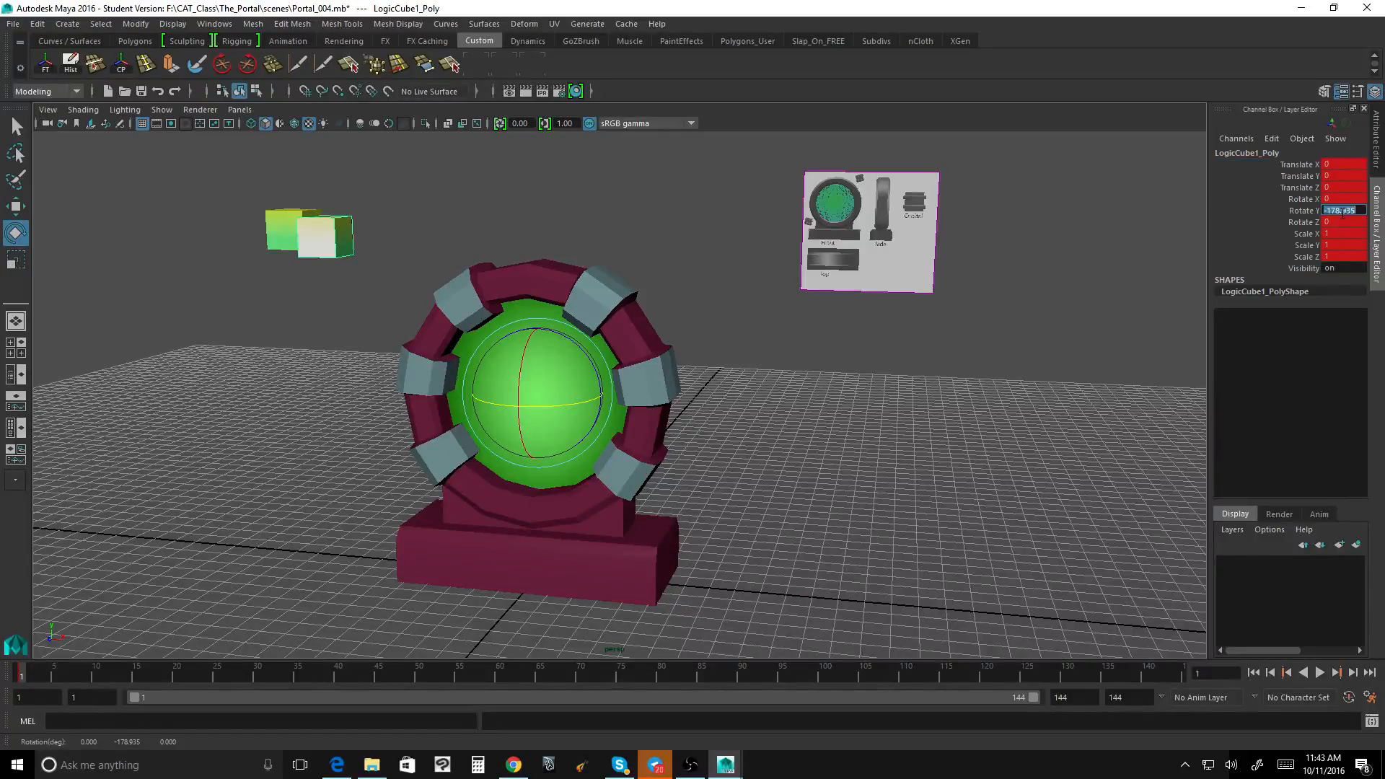
type("-180")
key("Return")
left_click(1306, 210)
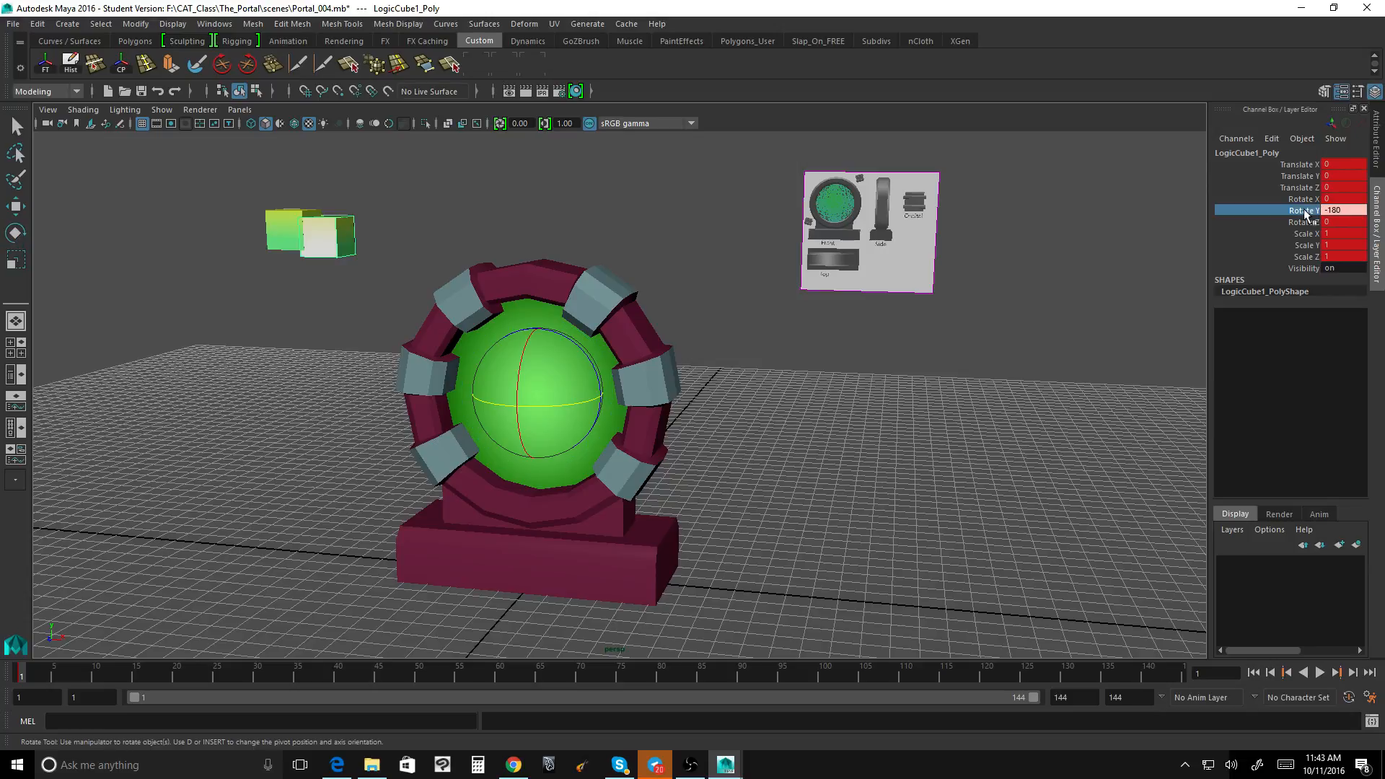
right_click(1288, 210)
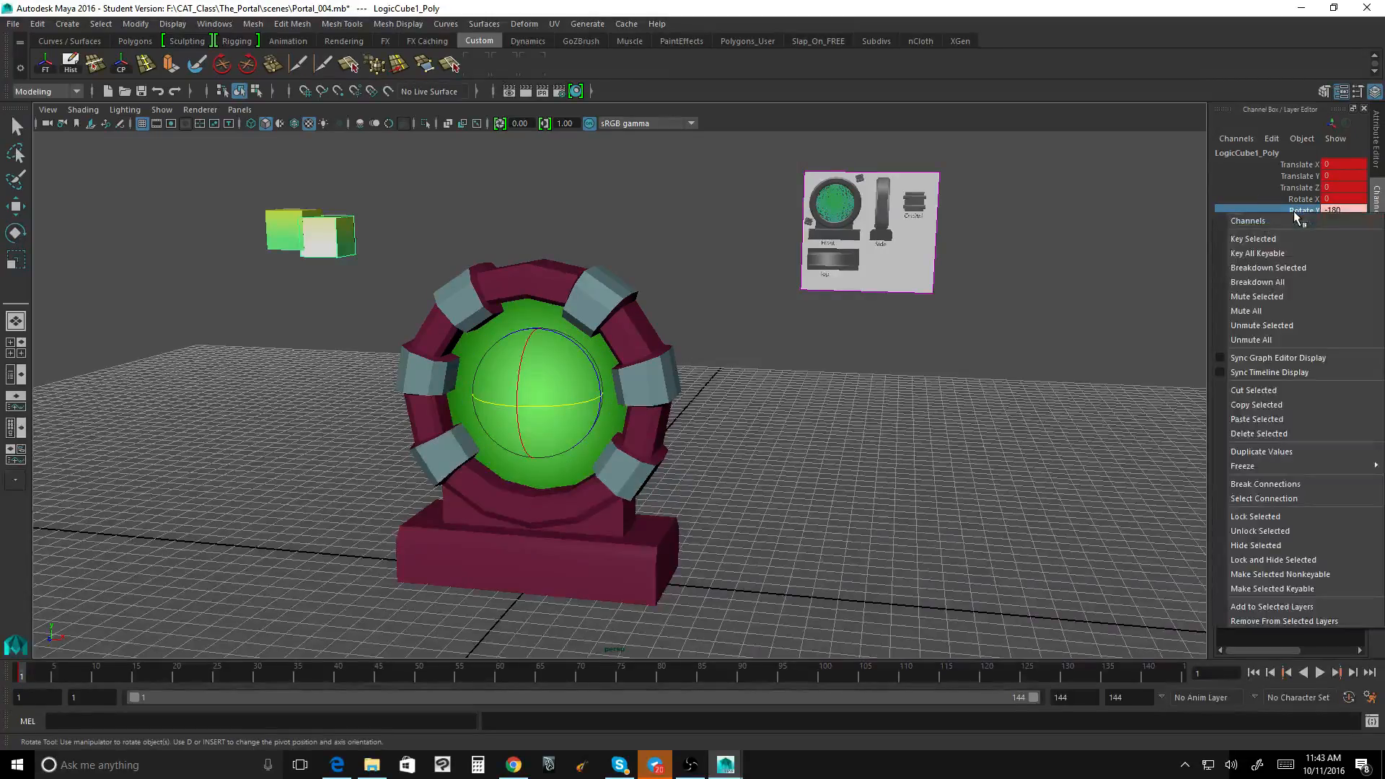
left_click(1285, 243)
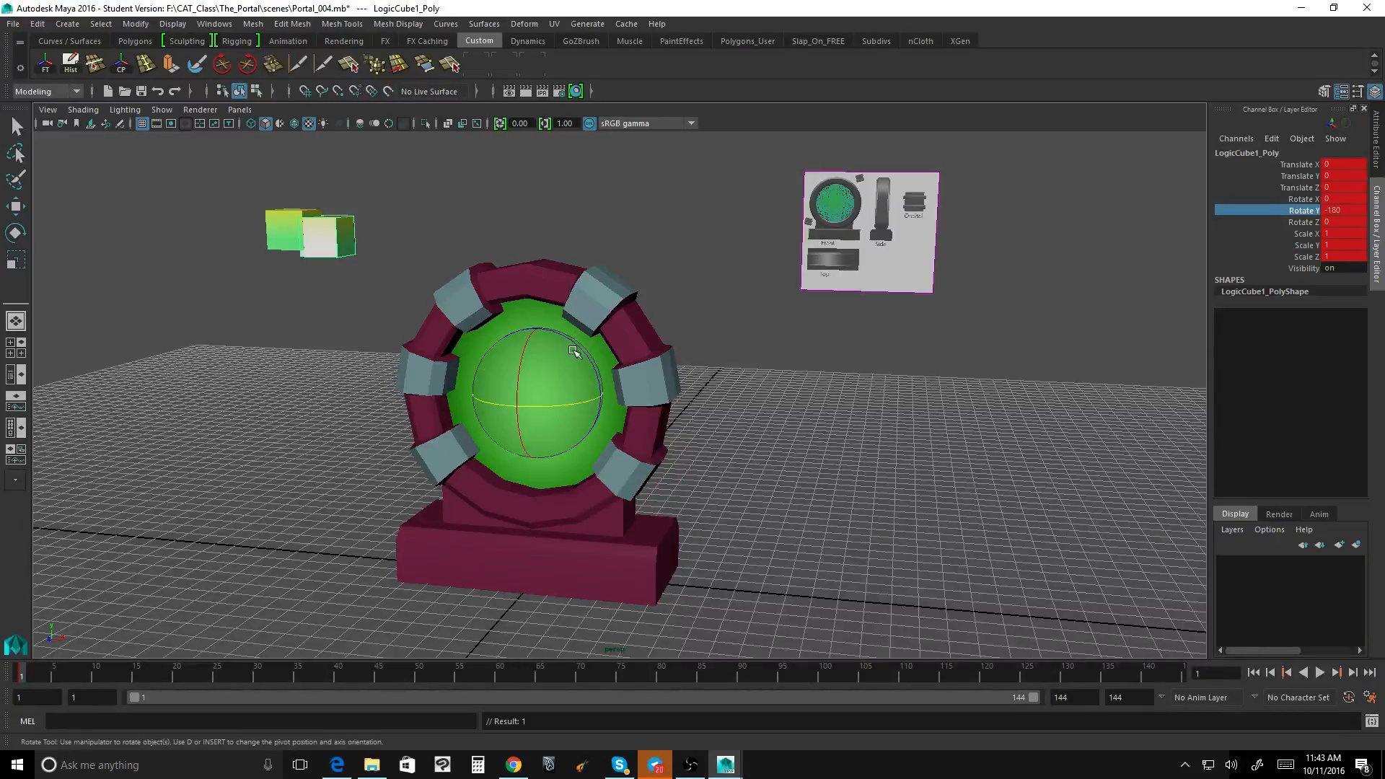
Step: Try swinging LogicCube1 down around the portal at frame 1, setting Rotate Z to 60 and keying that channel
left_click_drag(580, 350, 509, 291)
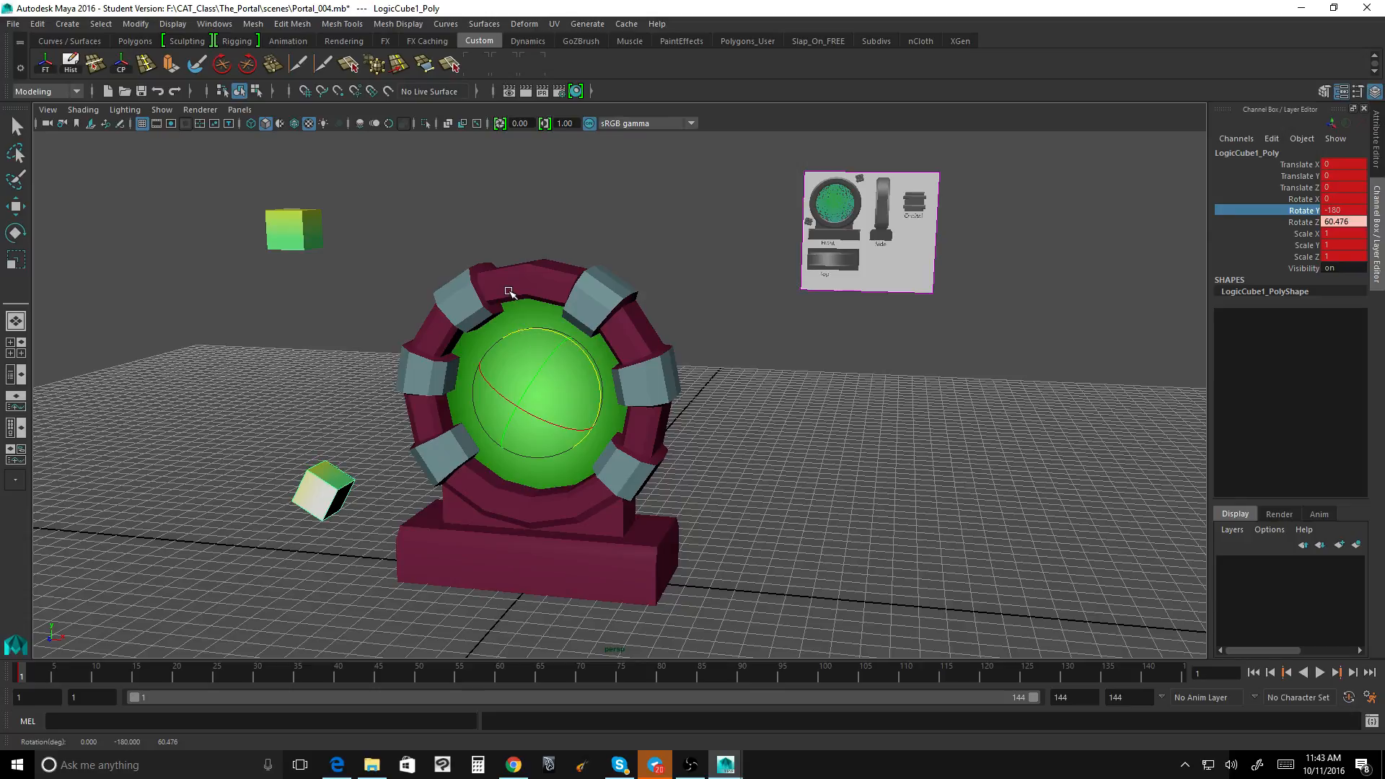
double_click(1335, 222)
key("Return")
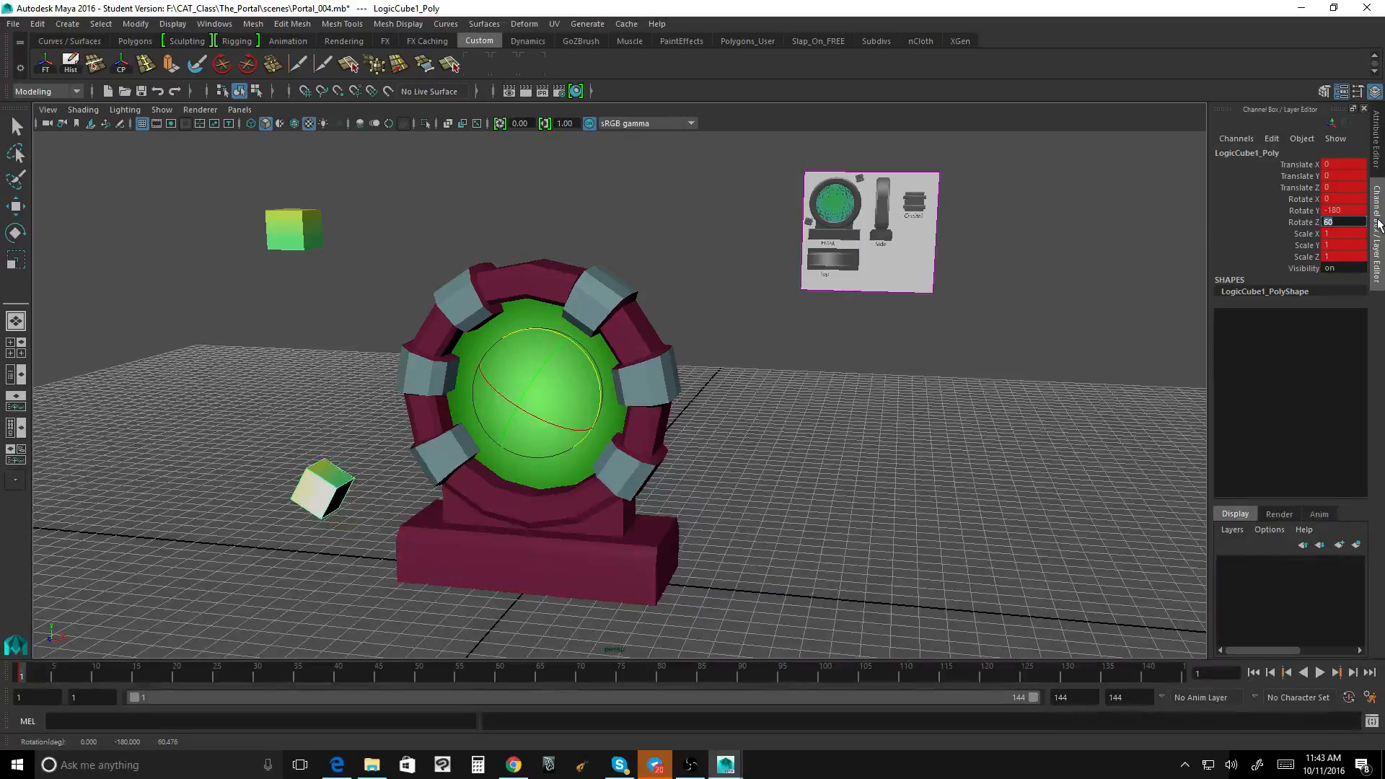
left_click(1303, 222)
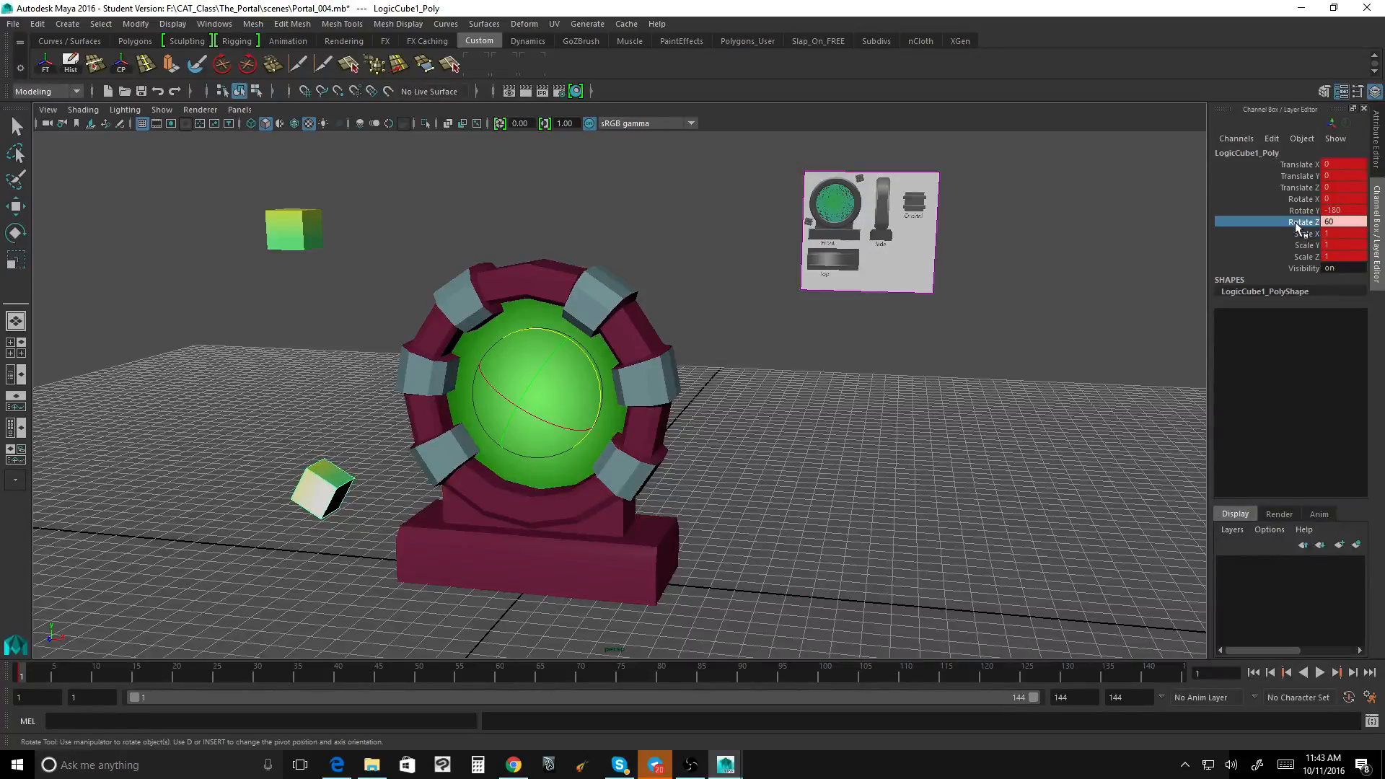
right_click(1299, 223)
left_click(1266, 250)
Step: Undo the Rotate Y and Rotate Z changes made to LogicCube1 at frame 1
key("ctrl+z")
key("ctrl+z")
key("ctrl+z")
key("ctrl+z")
key("ctrl+z")
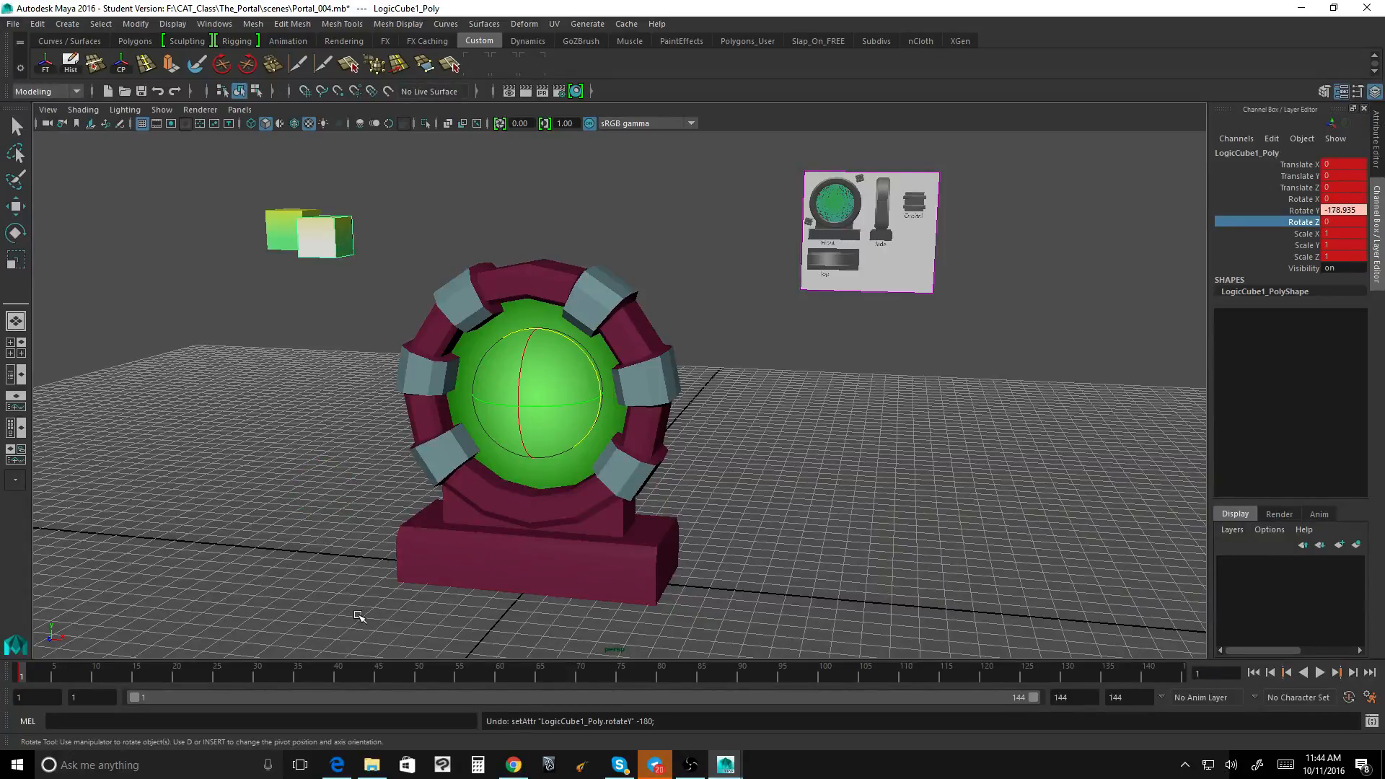
key("ctrl+z")
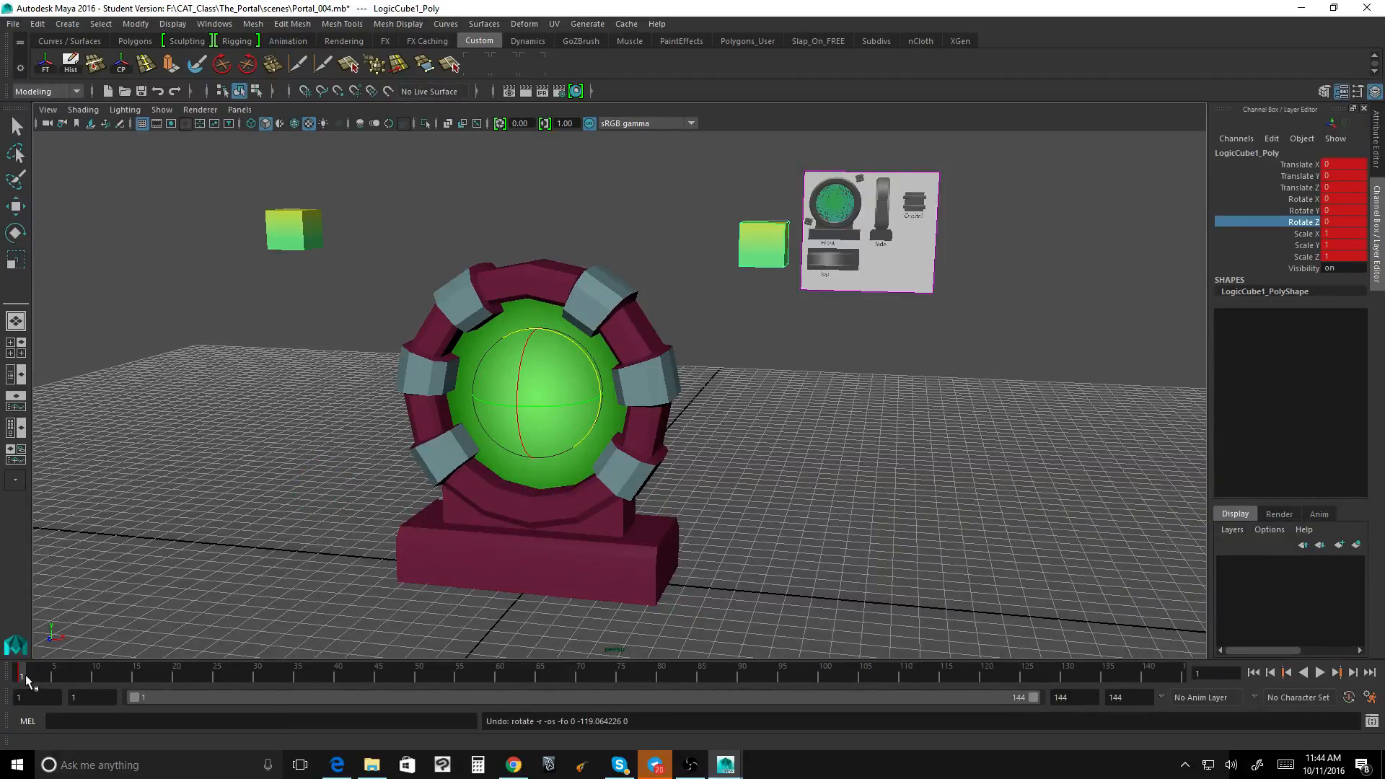
Step: At frame 72, set LogicCube1's Rotate Y to -180 and Rotate Z to 60, and key both channels
left_click_drag(24, 674, 596, 679)
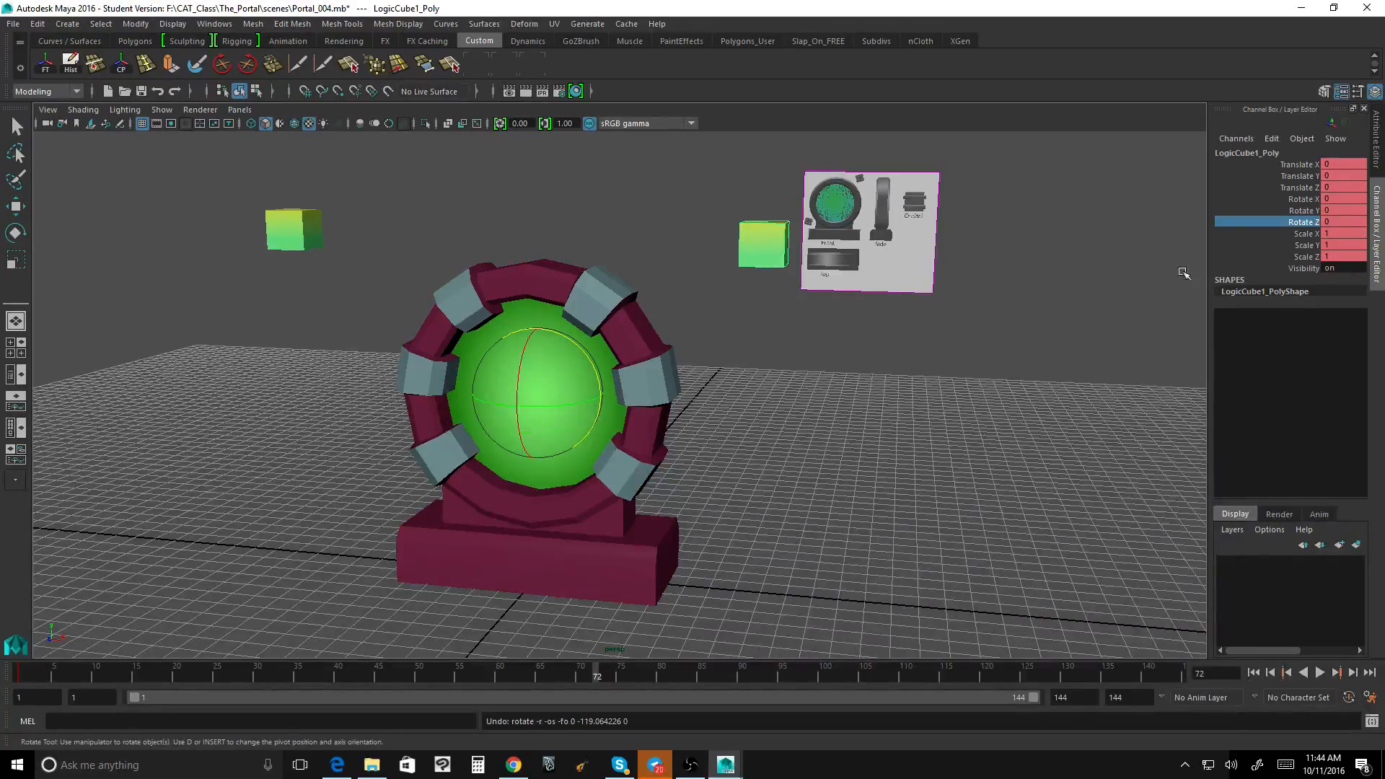
double_click(1337, 210)
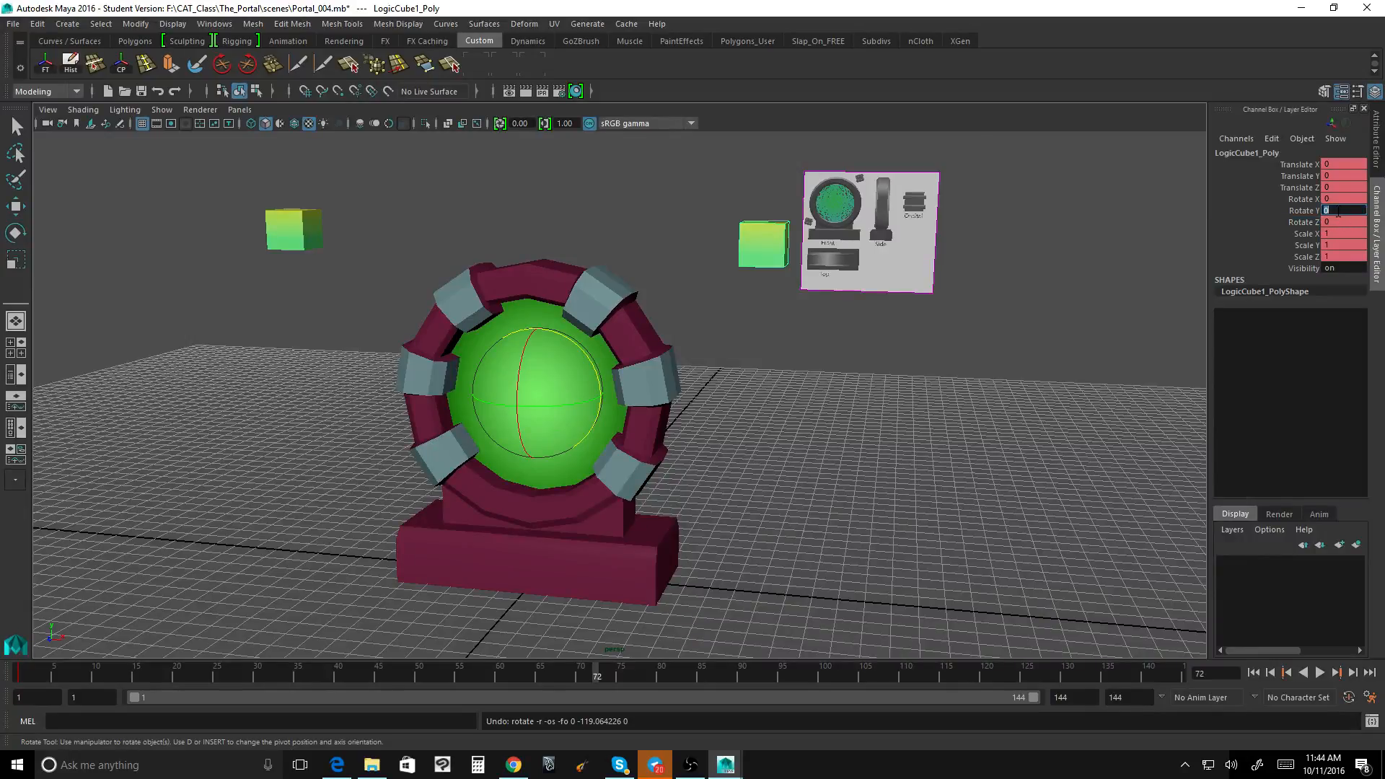
key("Return")
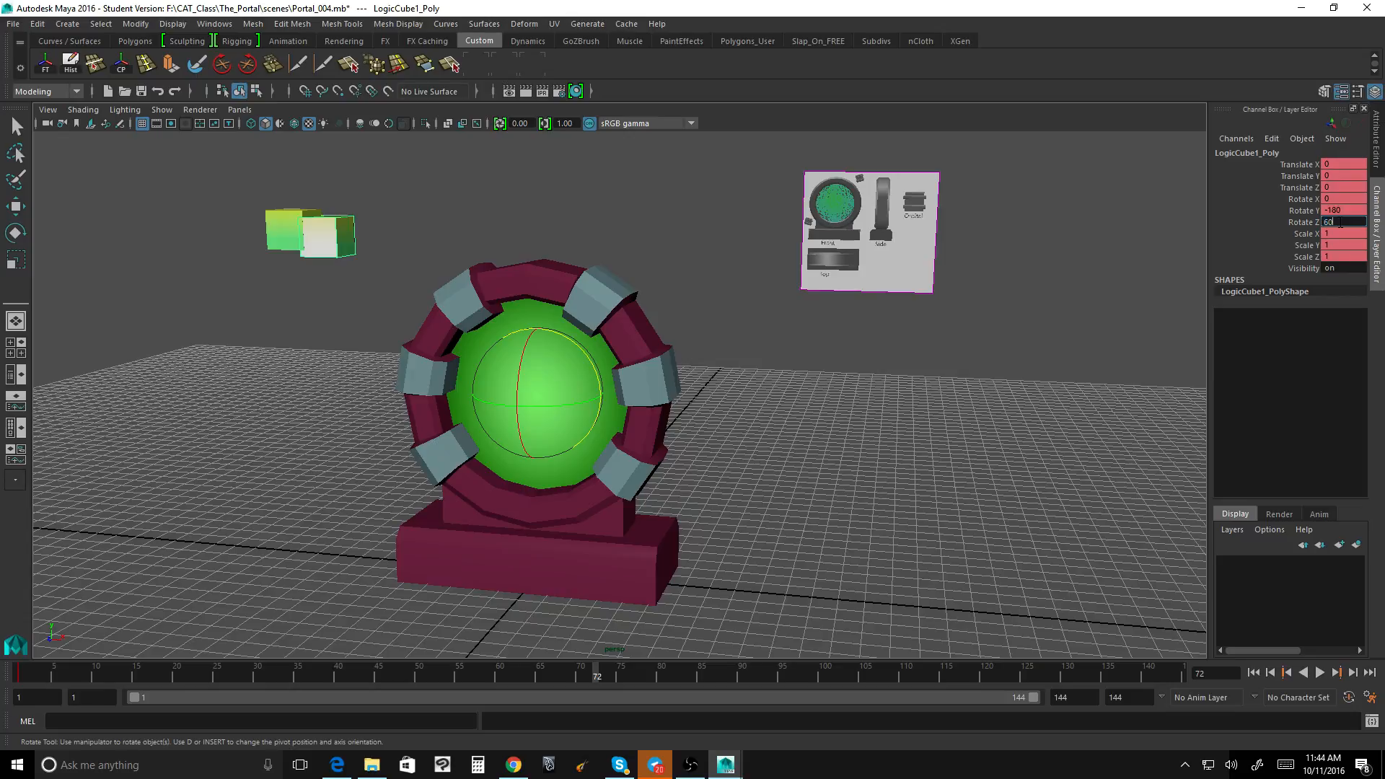
key("Return")
left_click_drag(1305, 211, 1307, 222)
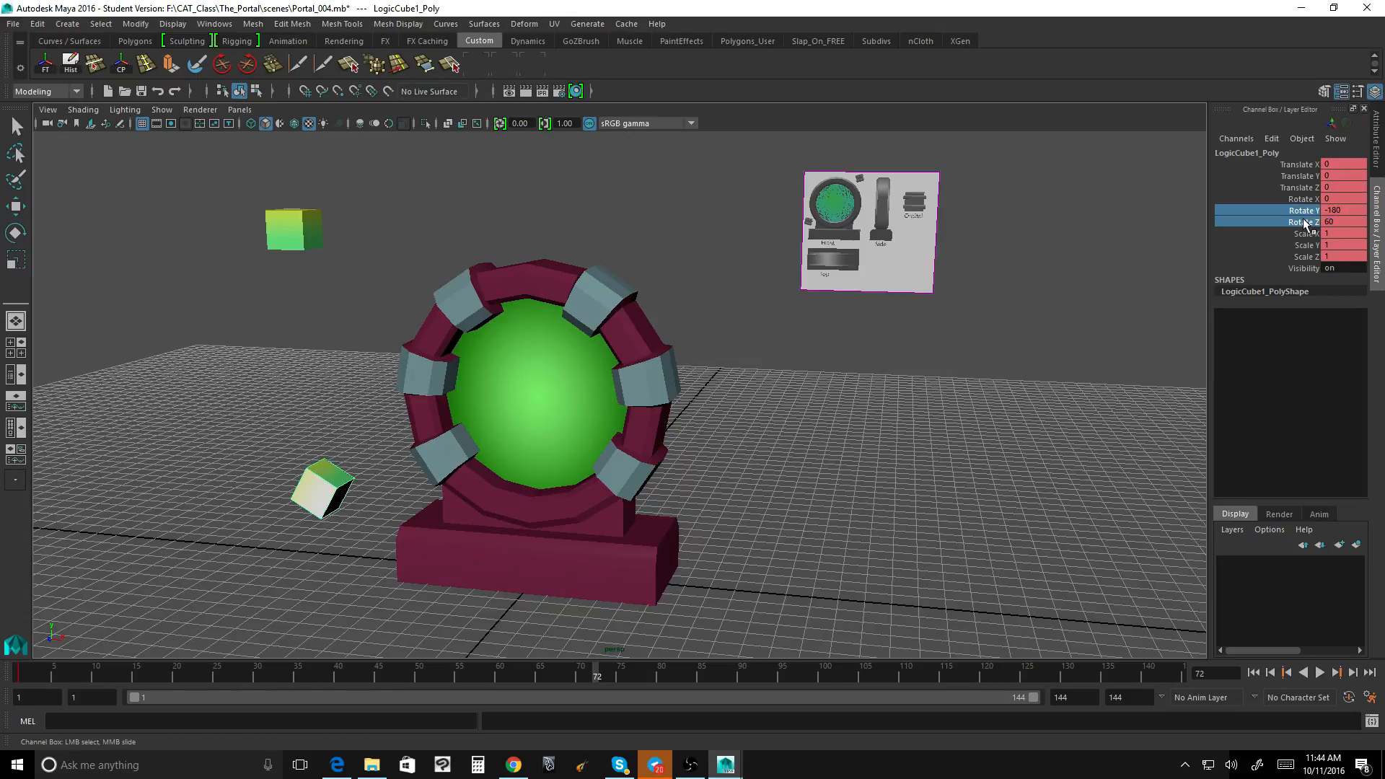
right_click(1270, 210)
left_click(1265, 237)
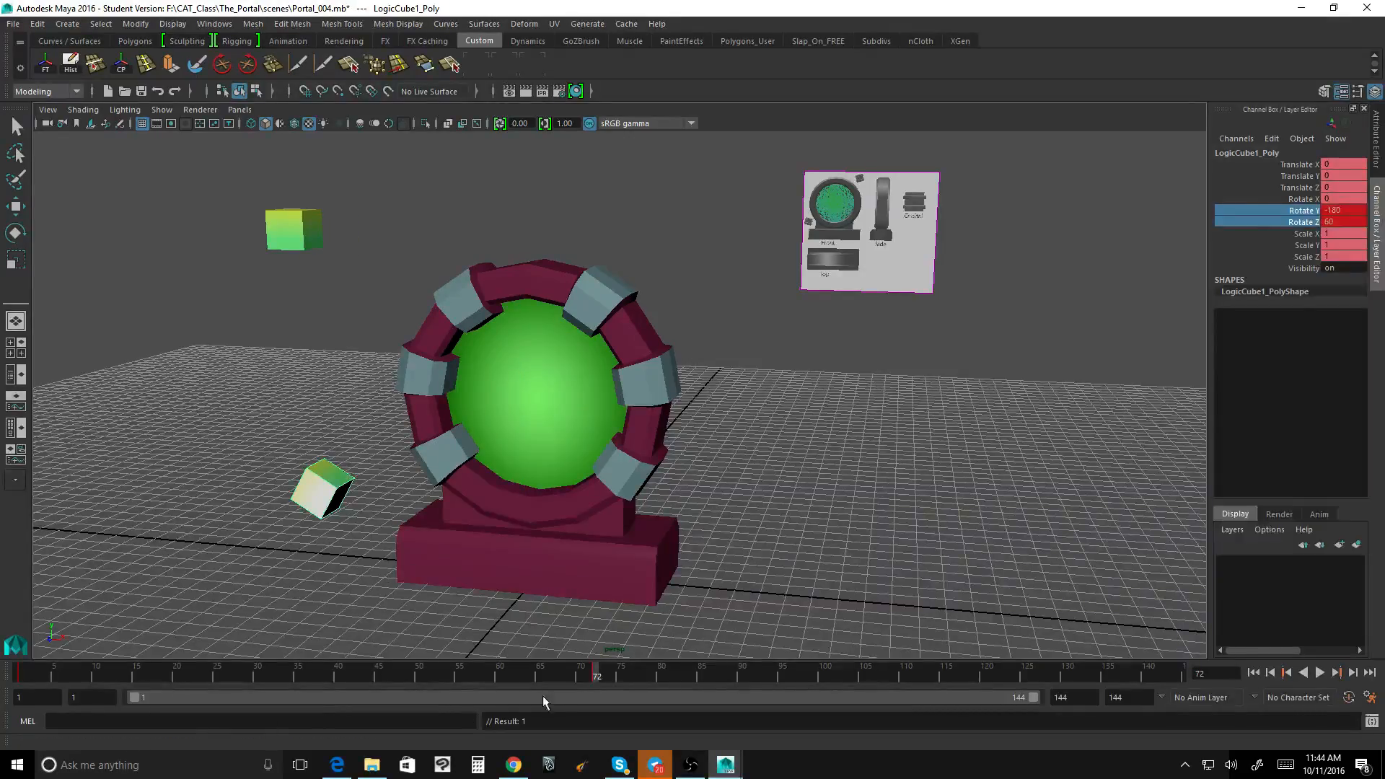
Step: Play and stop LogicCube1's animation, and move the current time to frame 144
key("alt+v")
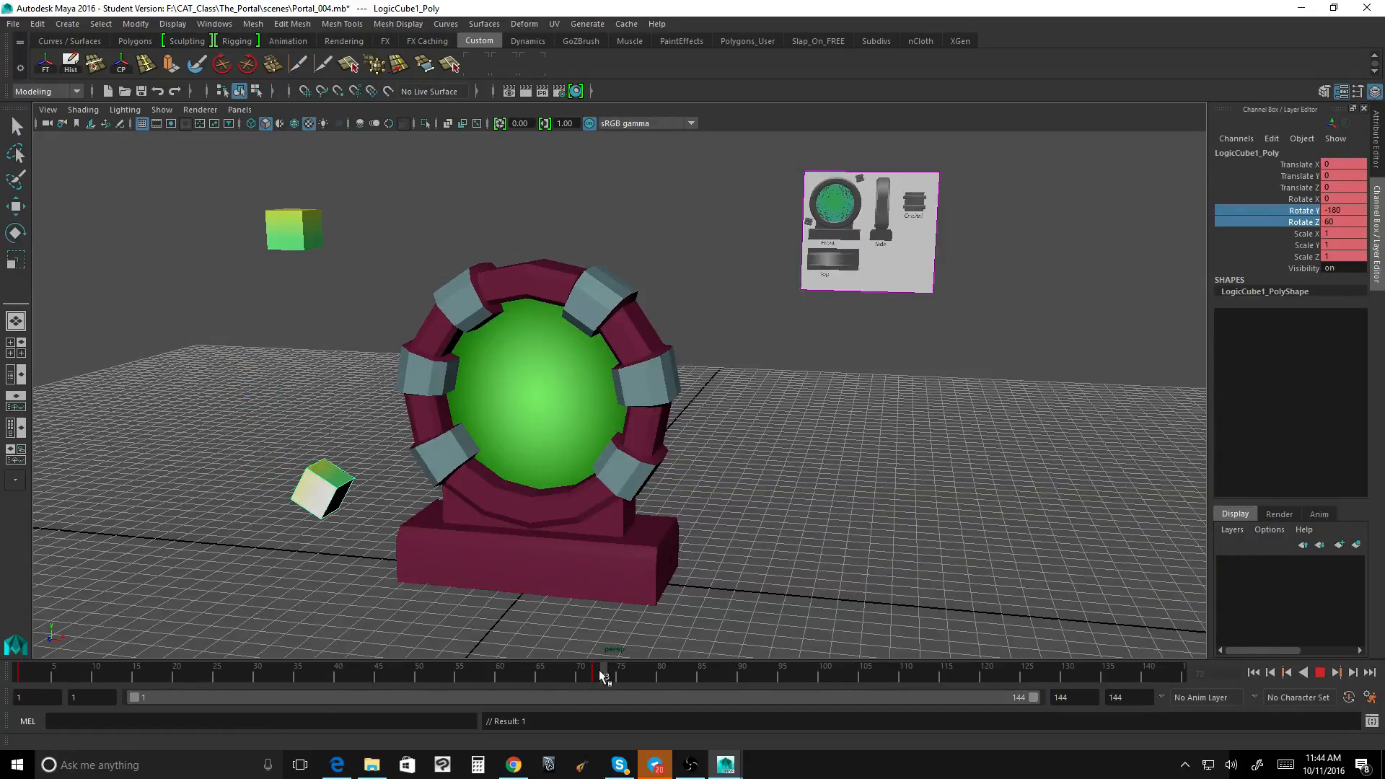
key("alt+v")
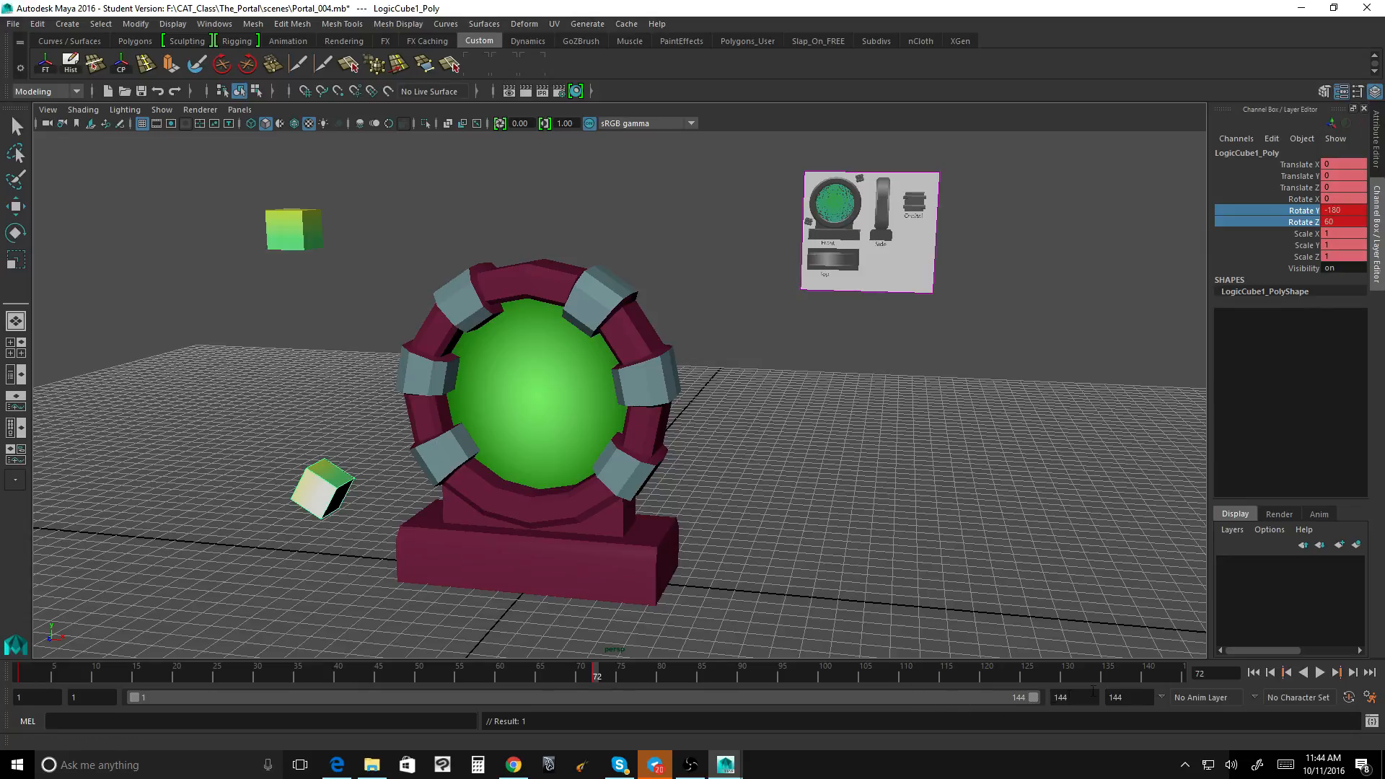
left_click_drag(592, 682, 1271, 674)
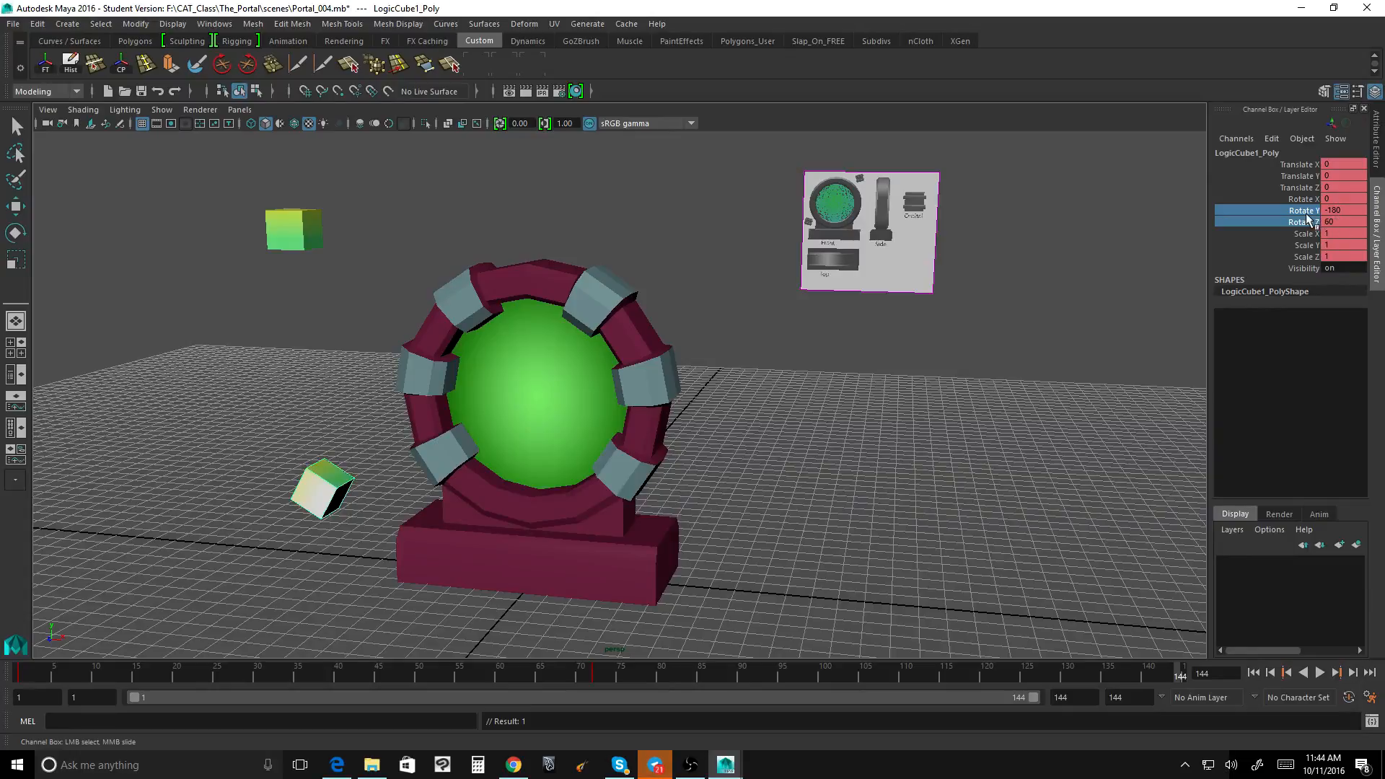
Step: At frame 144, set LogicCube1's Rotate Y to -360 and Rotate Z to 0, and key both channels
double_click(1344, 210)
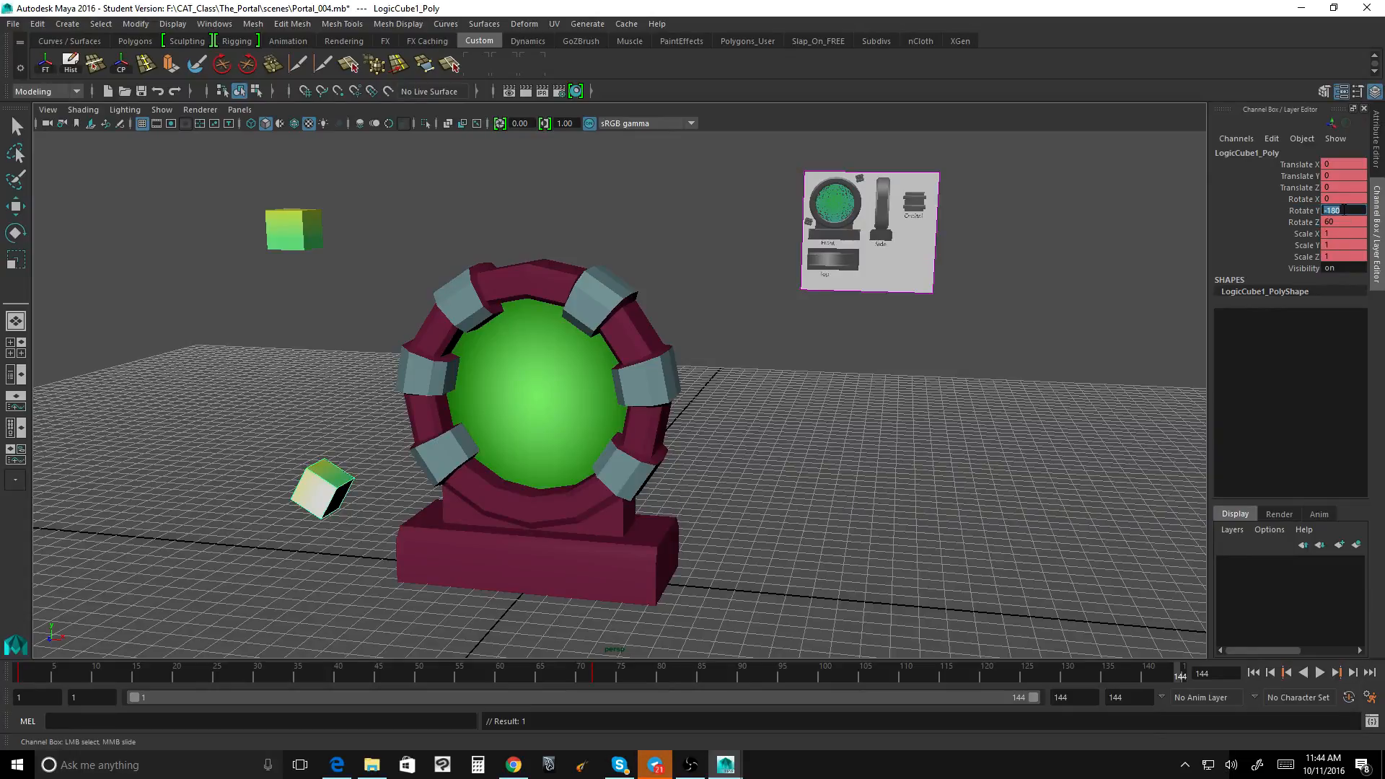
type("-360")
key("Return")
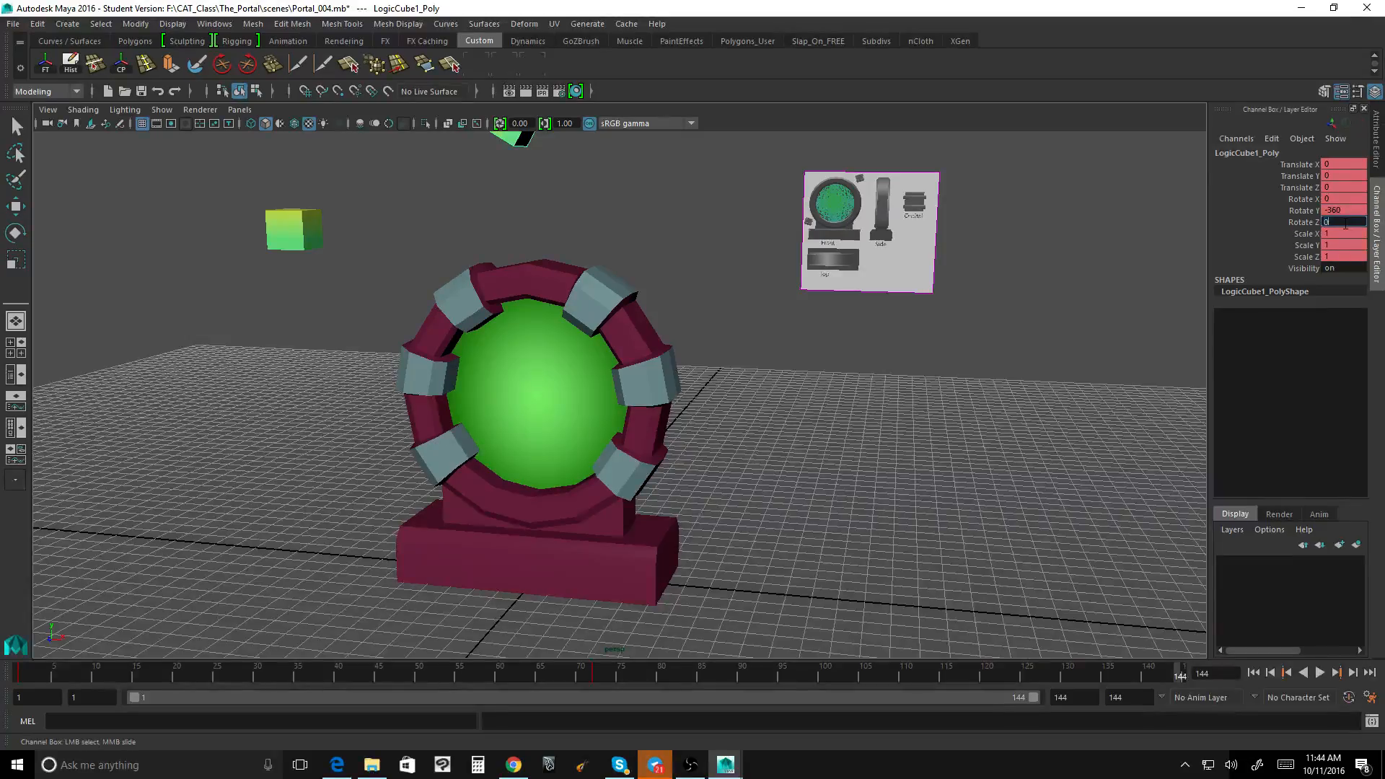
left_click(1297, 211)
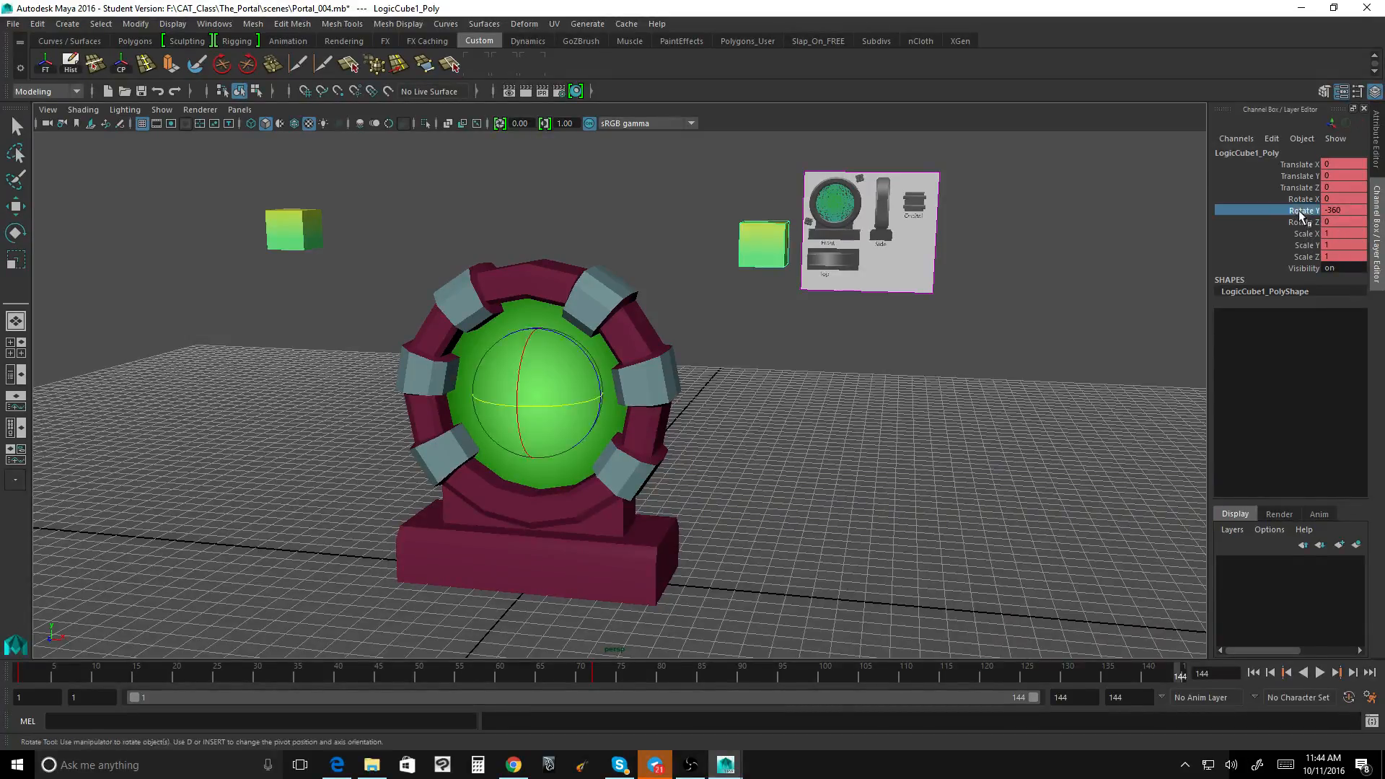
right_click(1267, 217)
left_click(1268, 244)
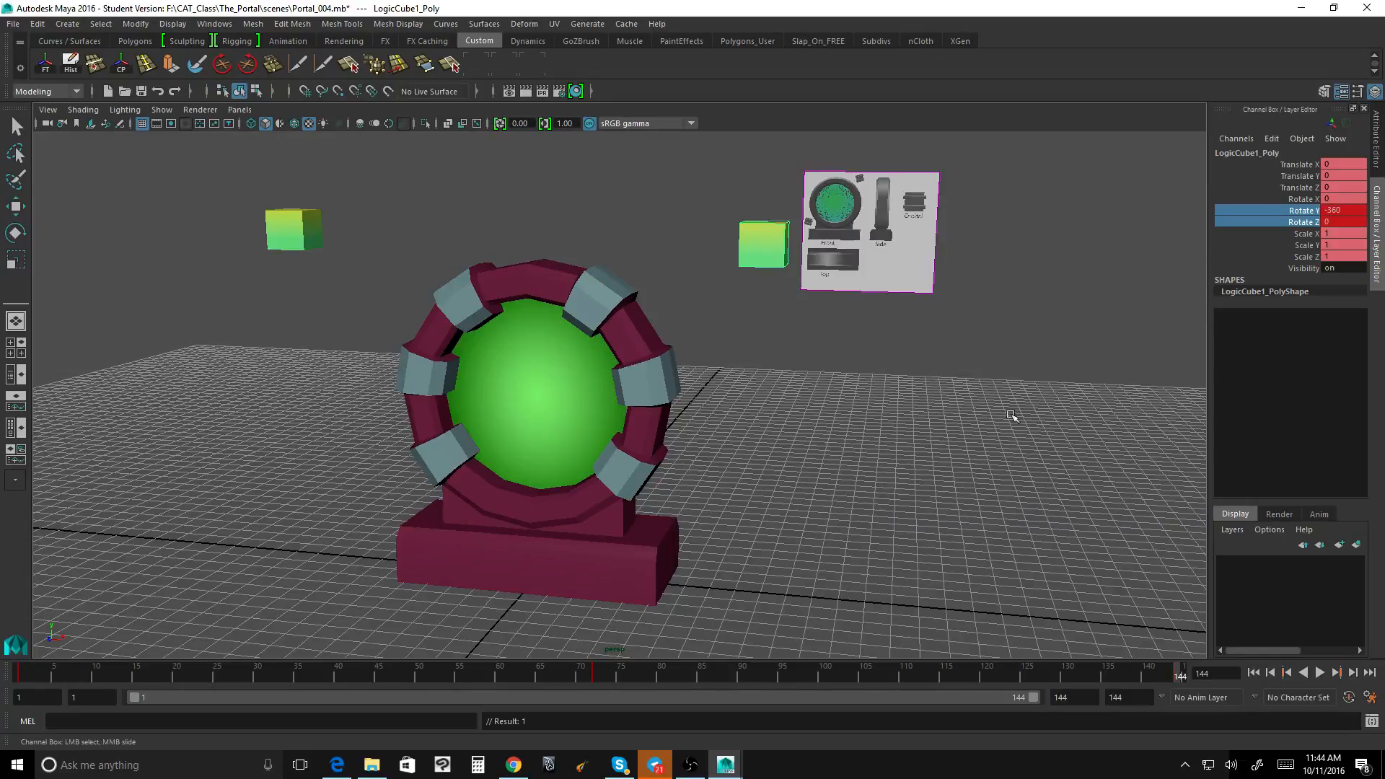
Step: Play back LogicCube1's full orbit around the portal, stop it, and return to frame 1
left_click_drag(1156, 676, 1152, 676)
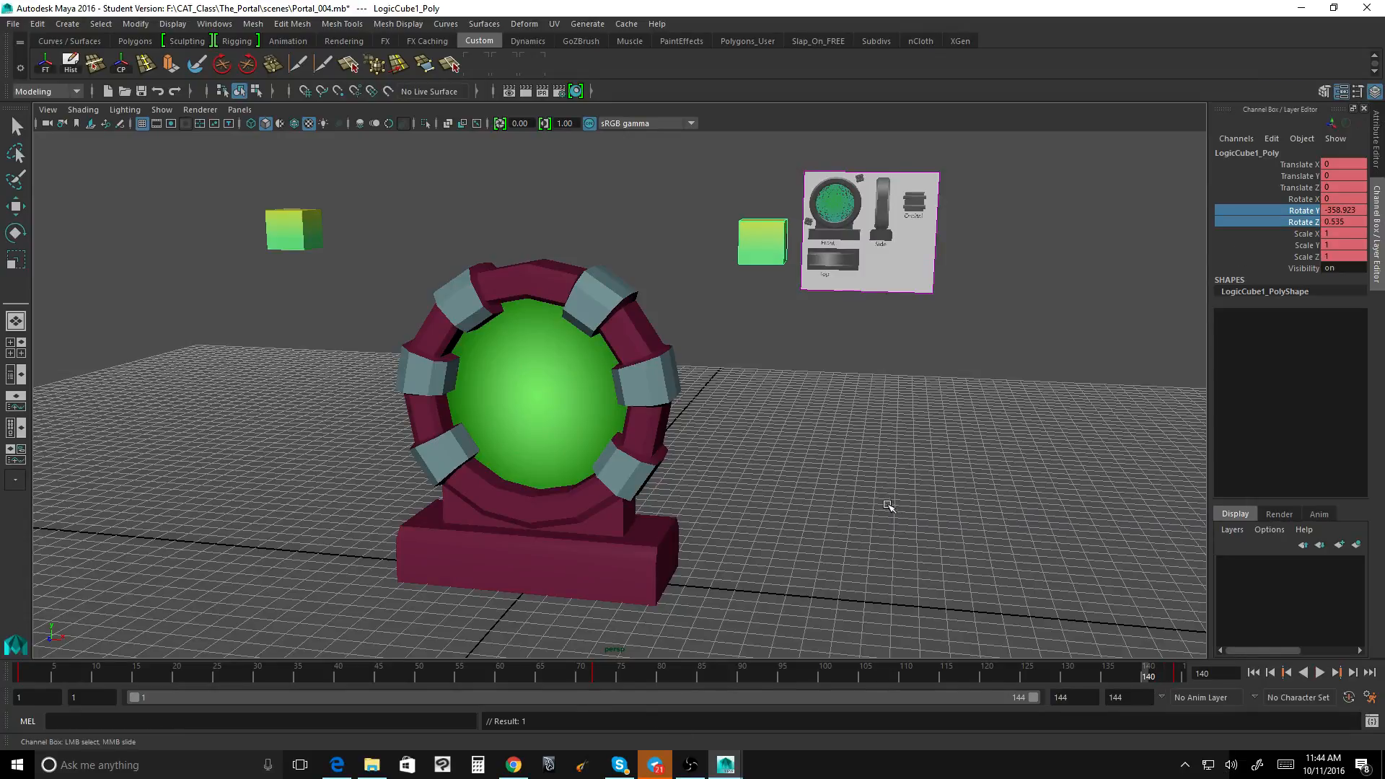
left_click_drag(887, 503, 1018, 609, "alt")
left_click_drag(1154, 676, 1204, 668)
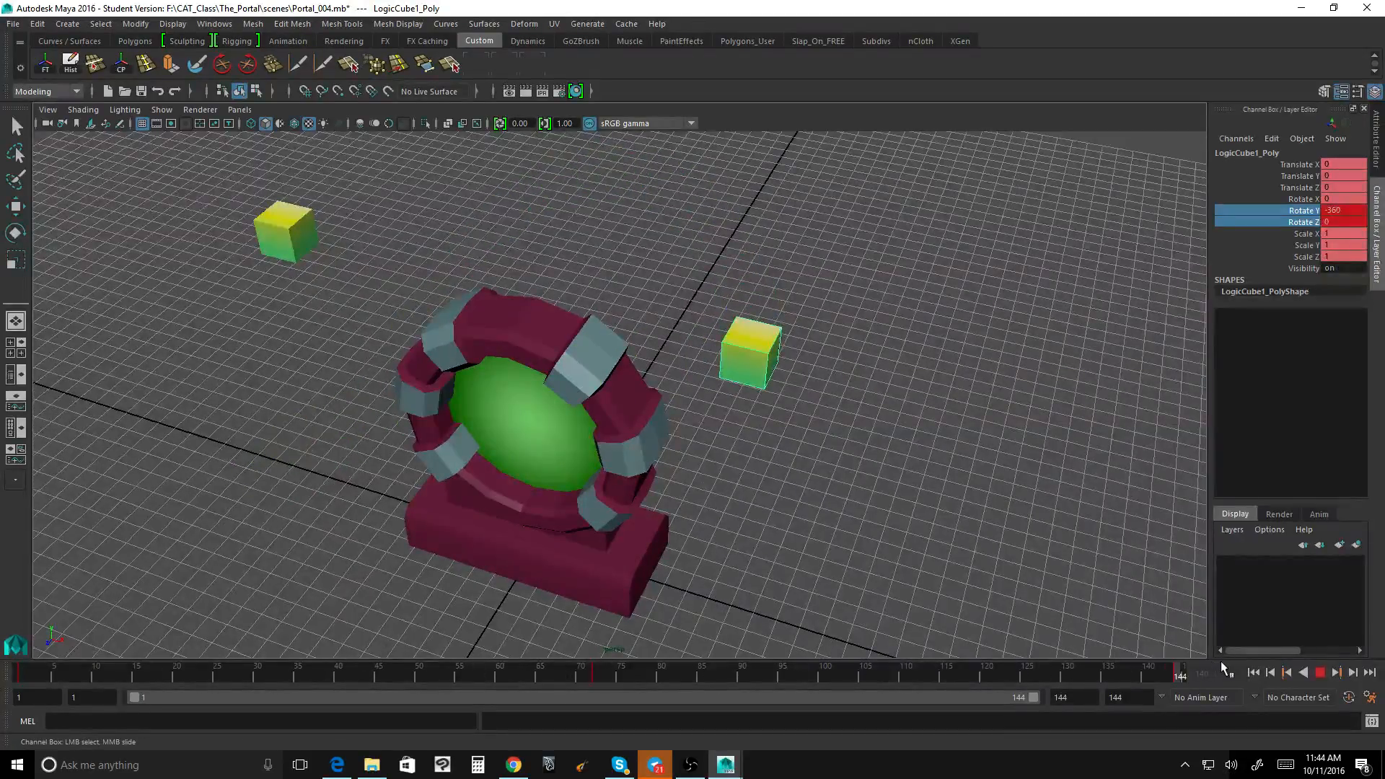
left_click_drag(665, 477, 684, 441, "alt")
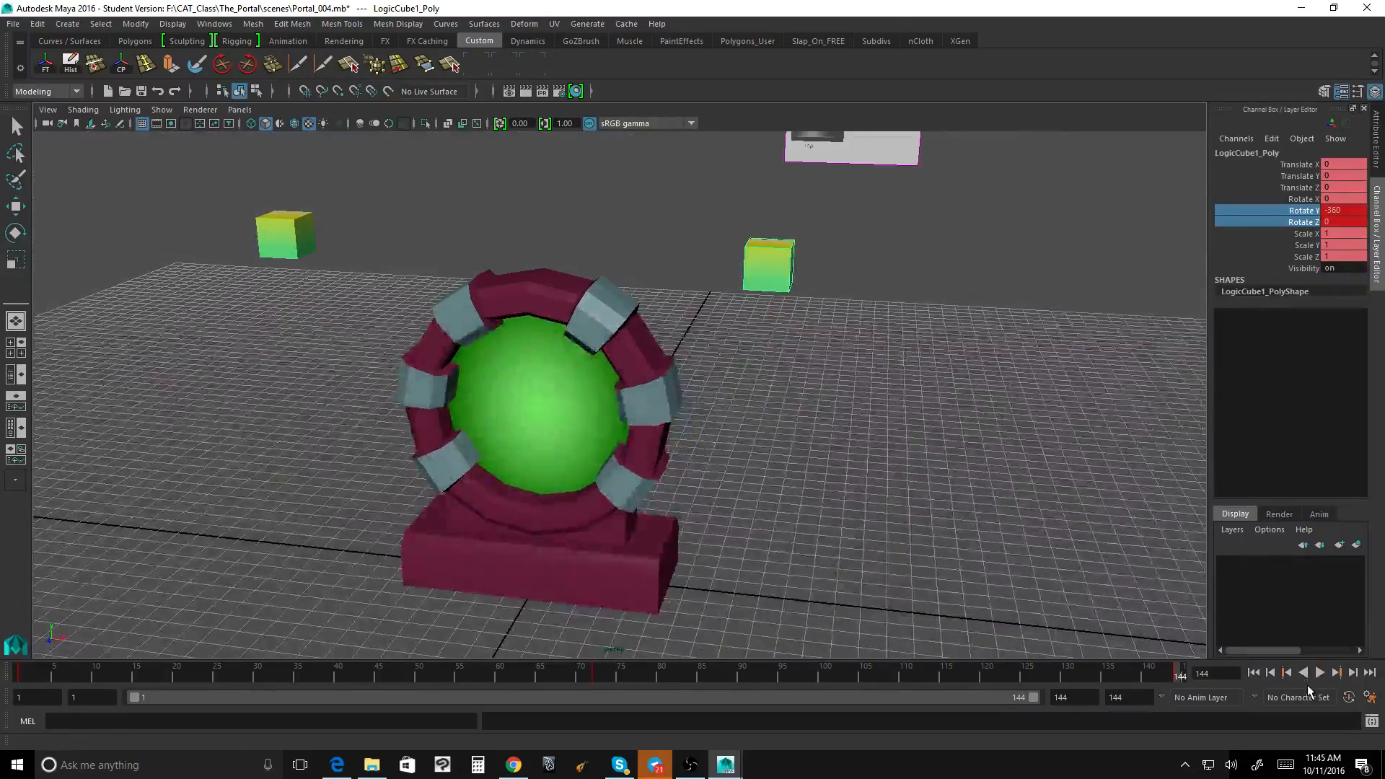
left_click(1320, 672)
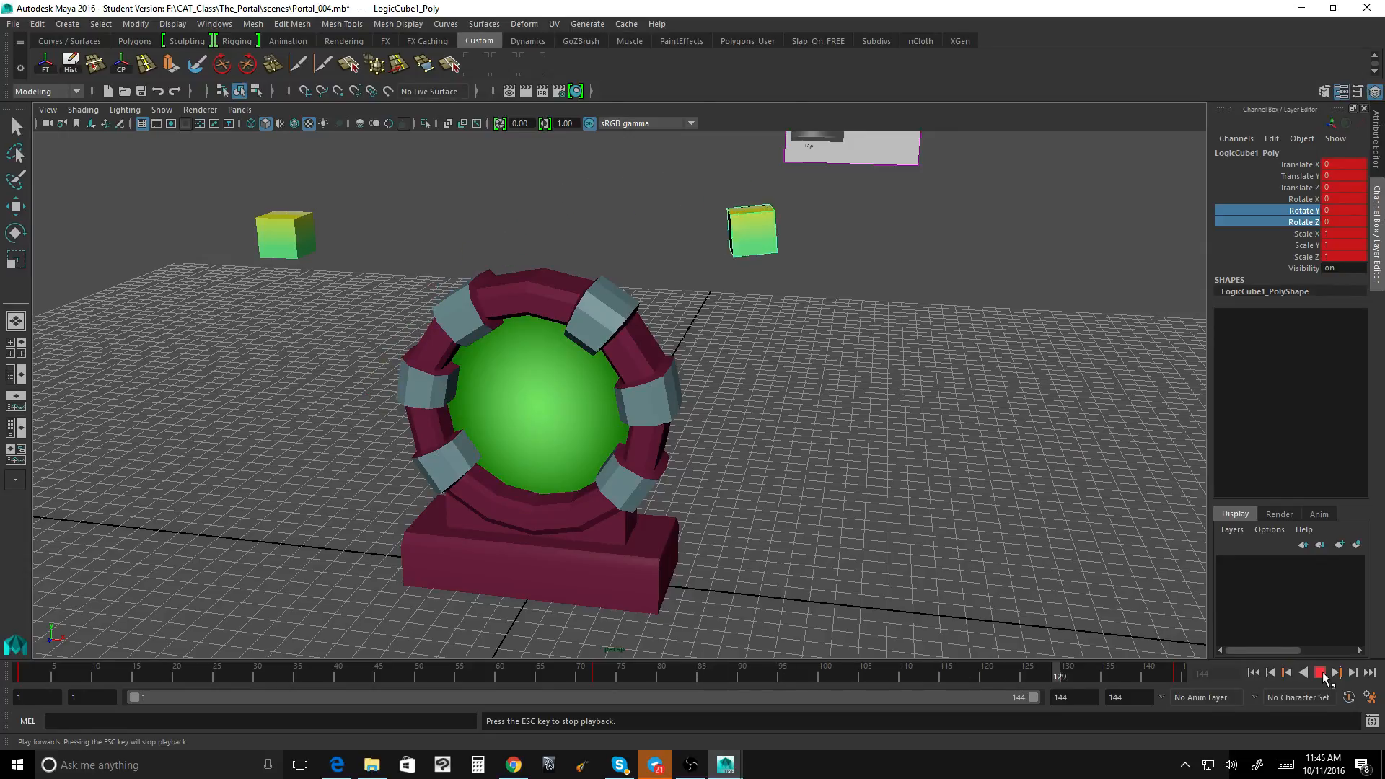
left_click(1319, 672)
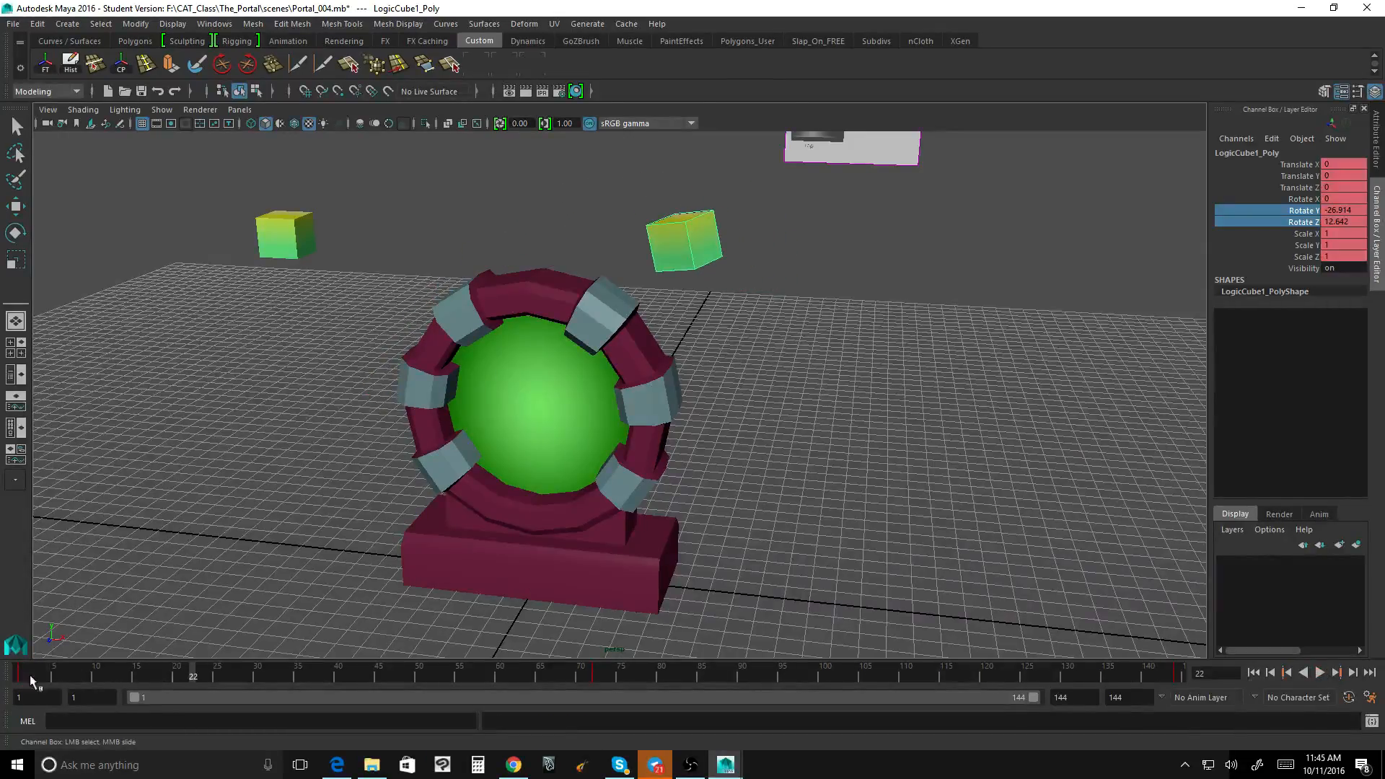
left_click(21, 677)
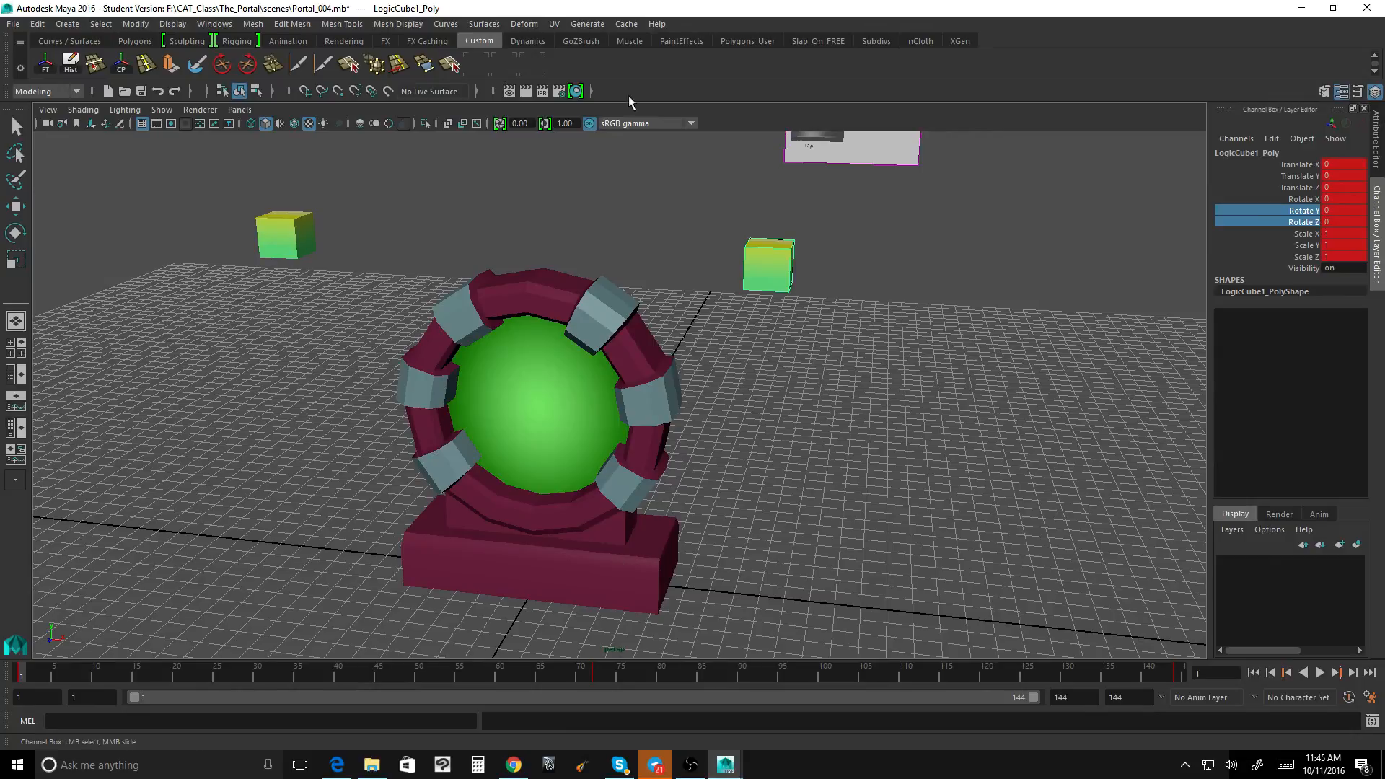
Step: Open the Graph Editor in a widened window, frame LogicCube1's animation curves, and isolate the Rotate Z curve
left_click(214, 24)
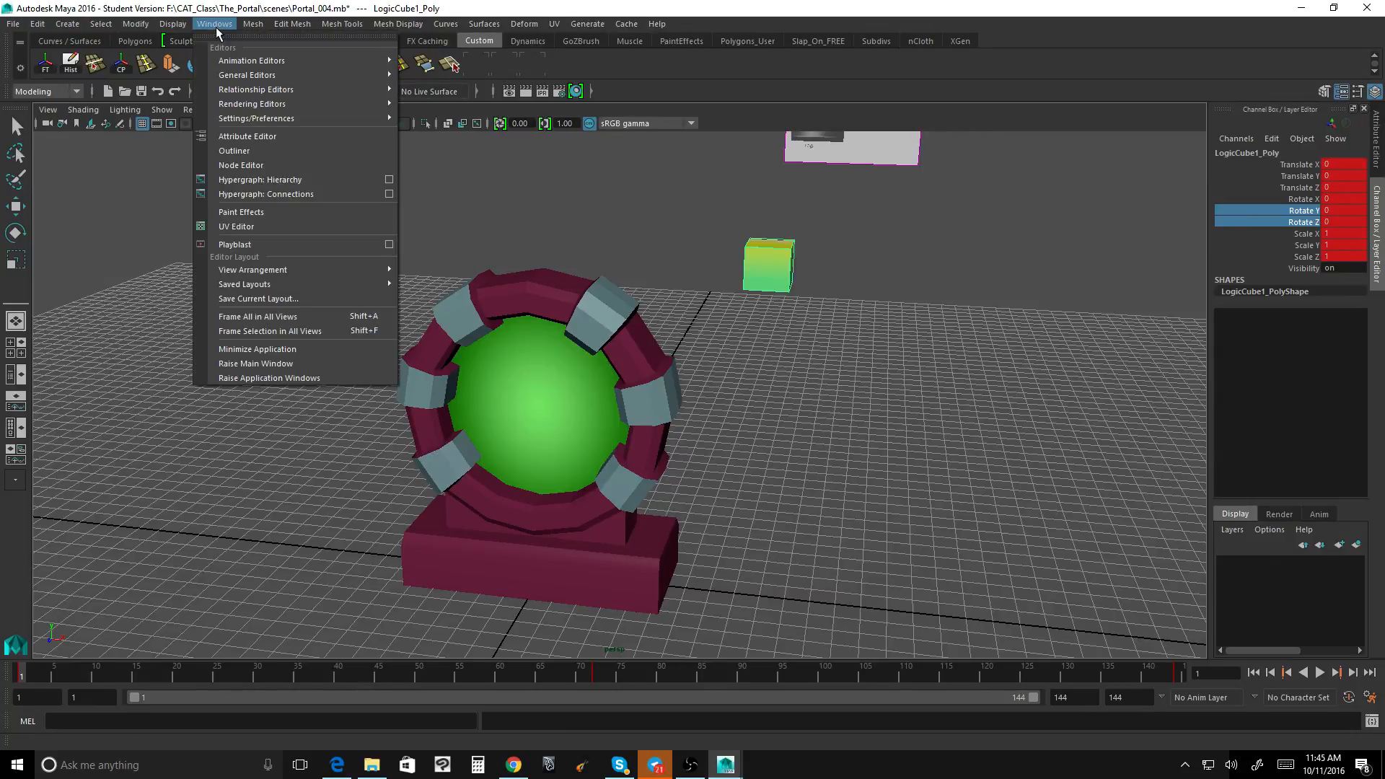
mouse_move(254, 77)
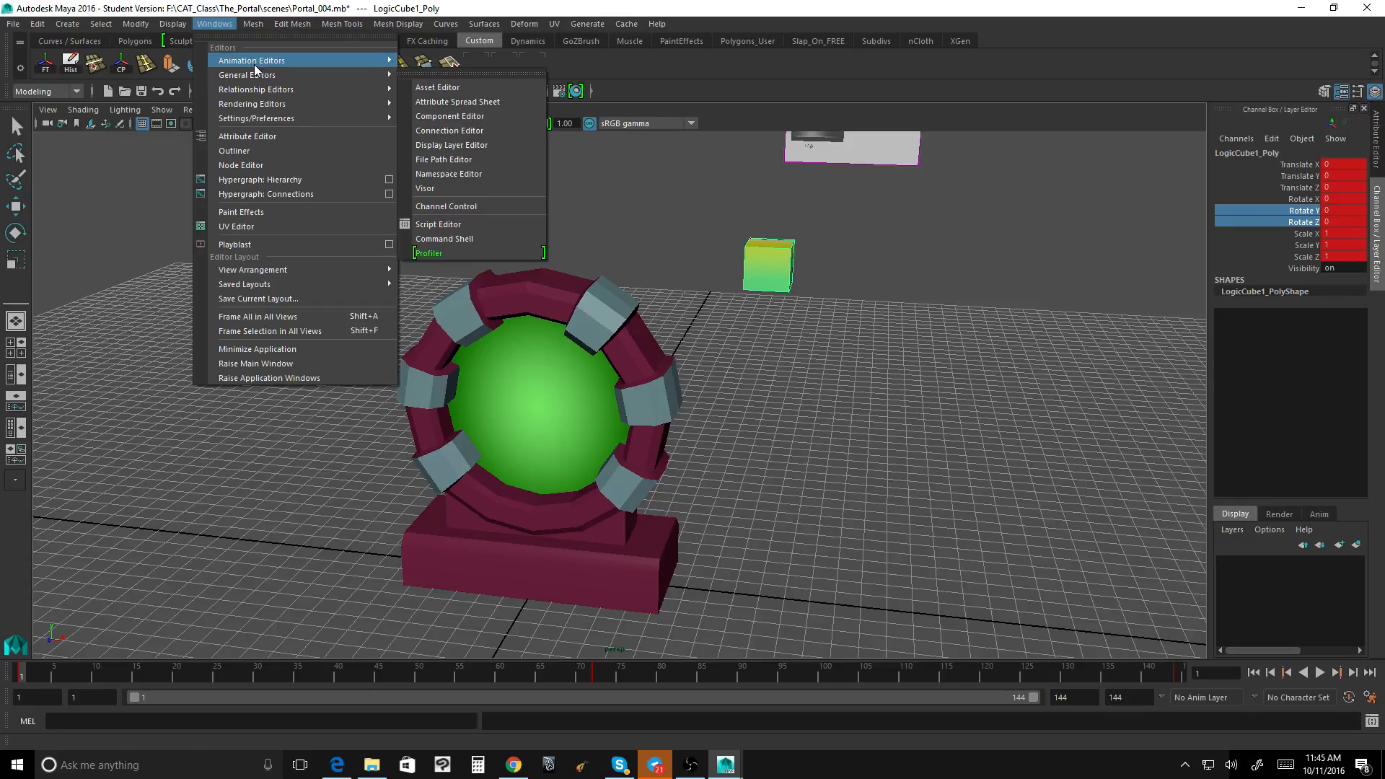
left_click(462, 72)
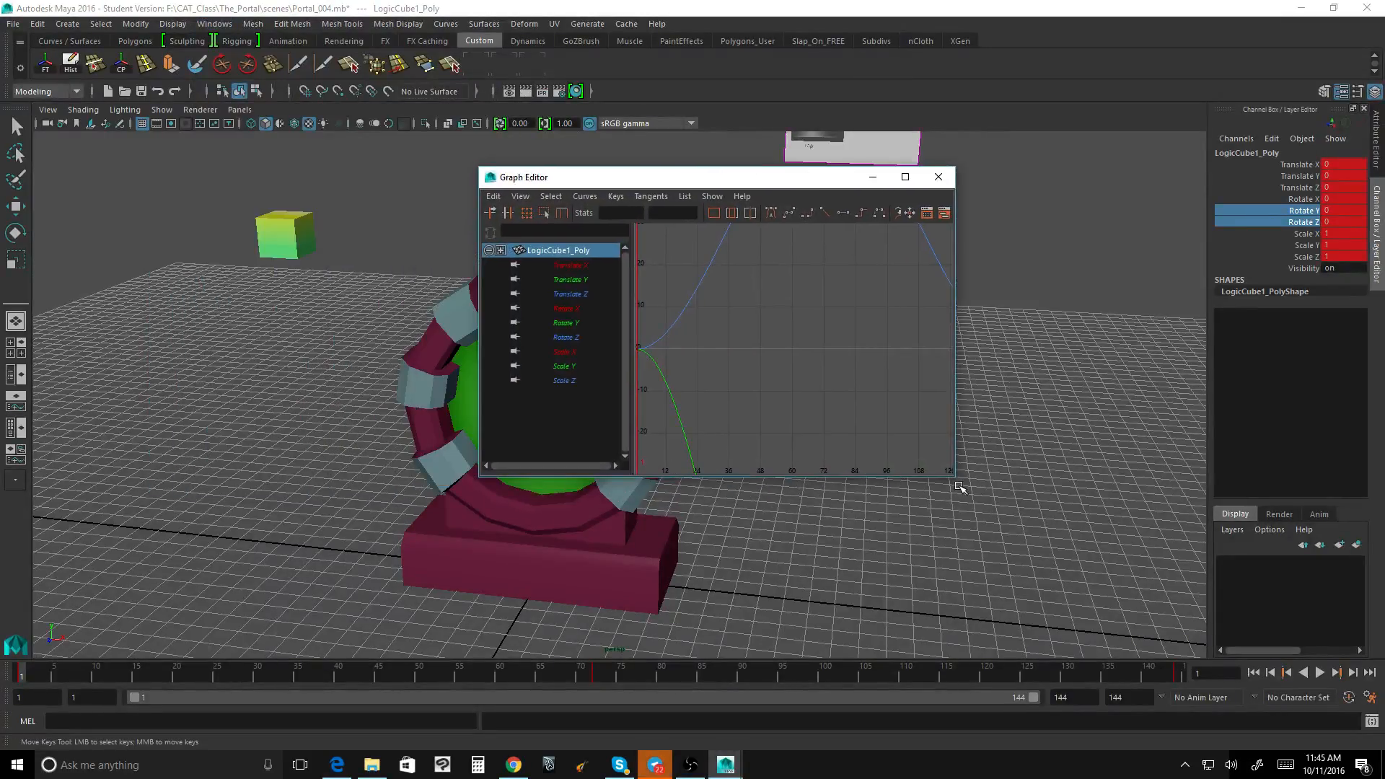
key("a")
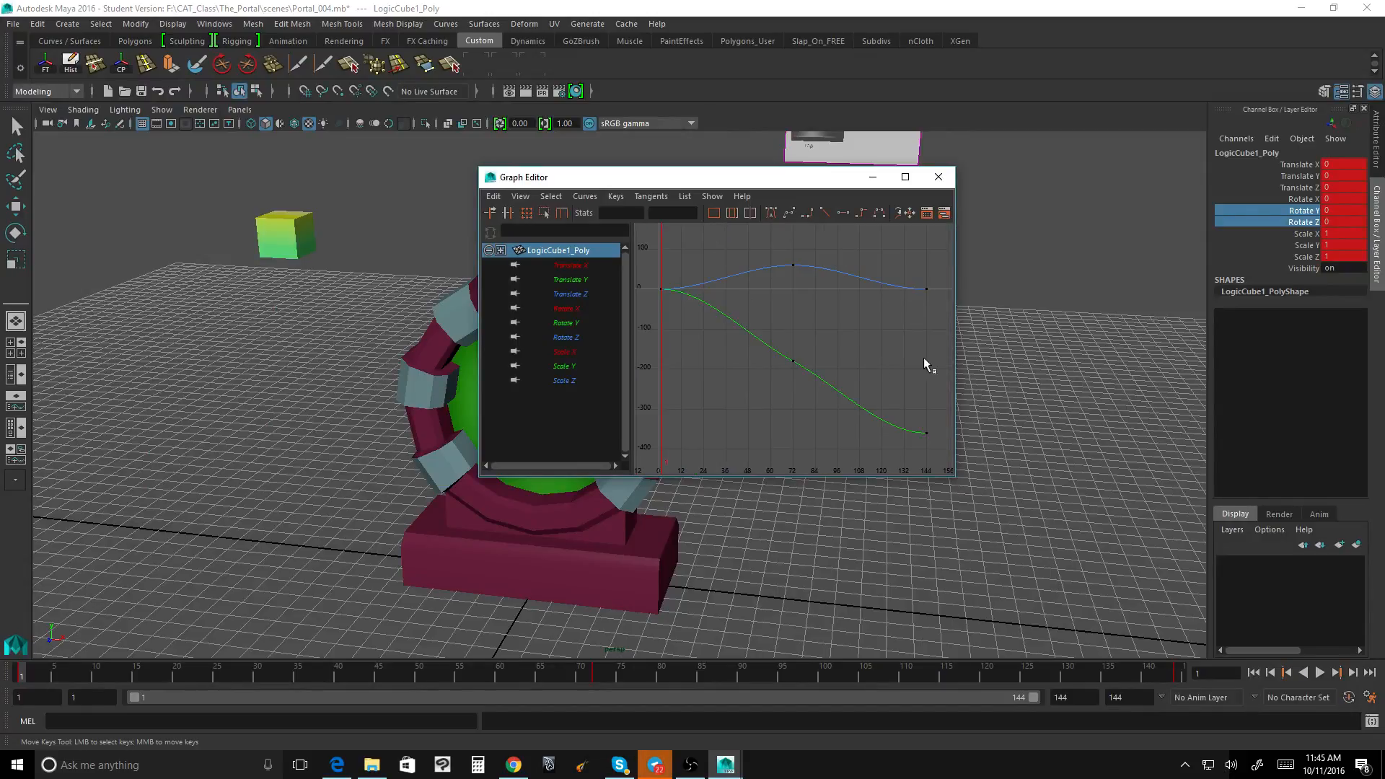
left_click_drag(963, 480, 1190, 477)
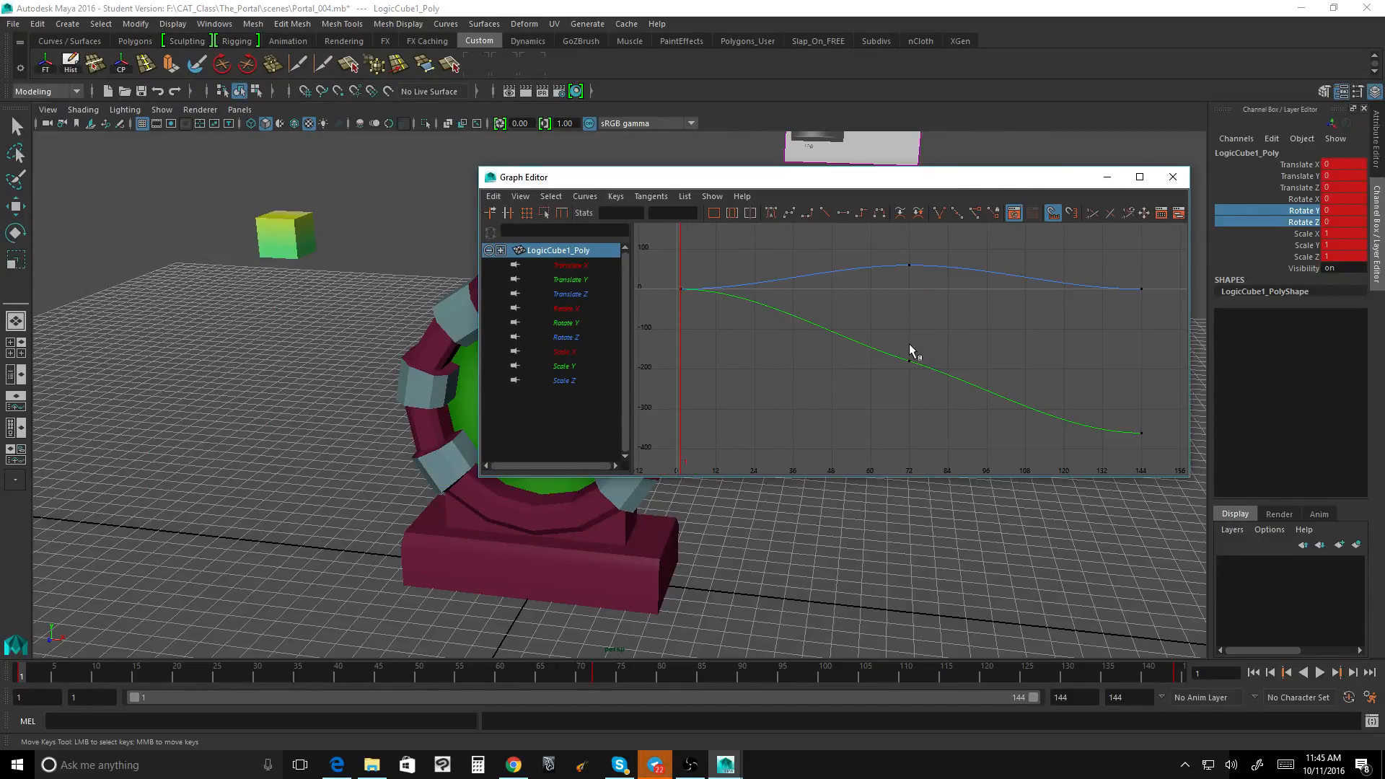
left_click_drag(895, 184, 579, 322)
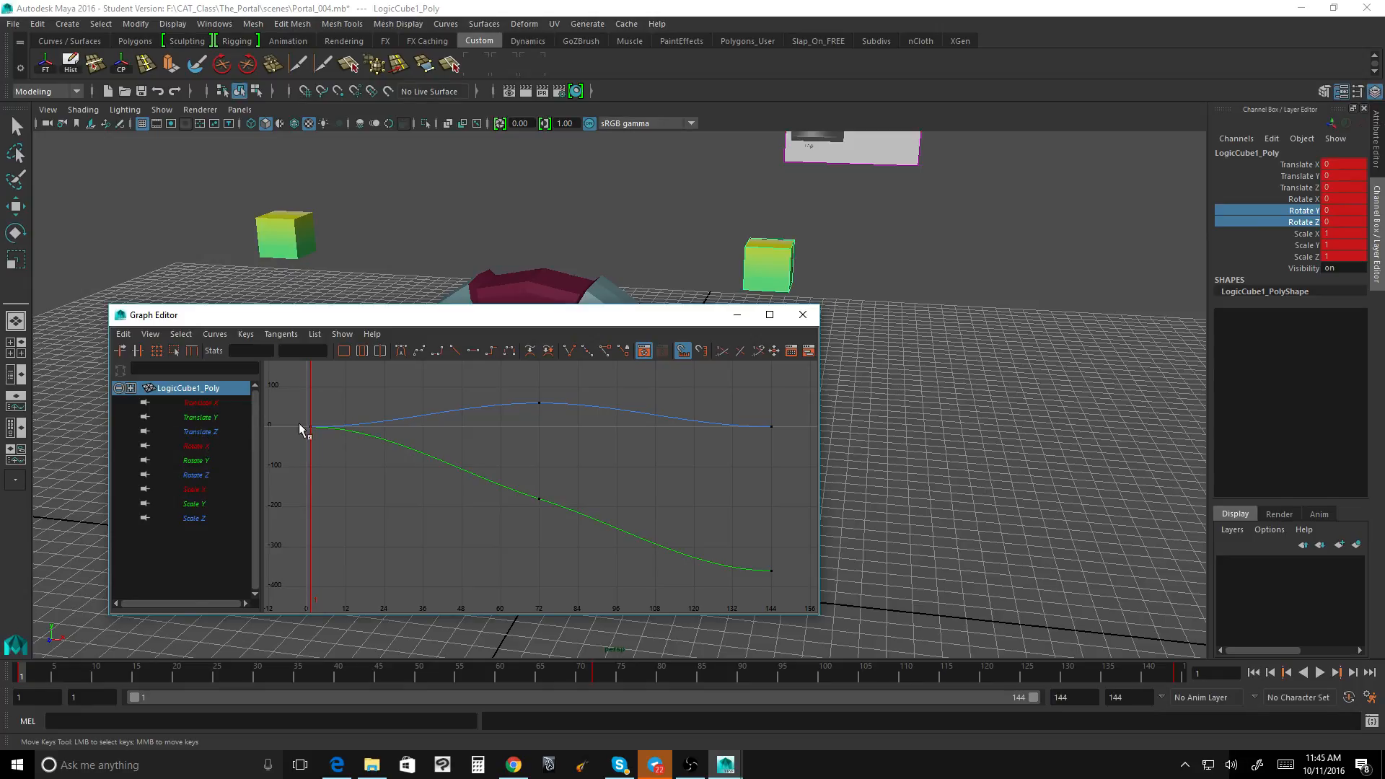
left_click(205, 474)
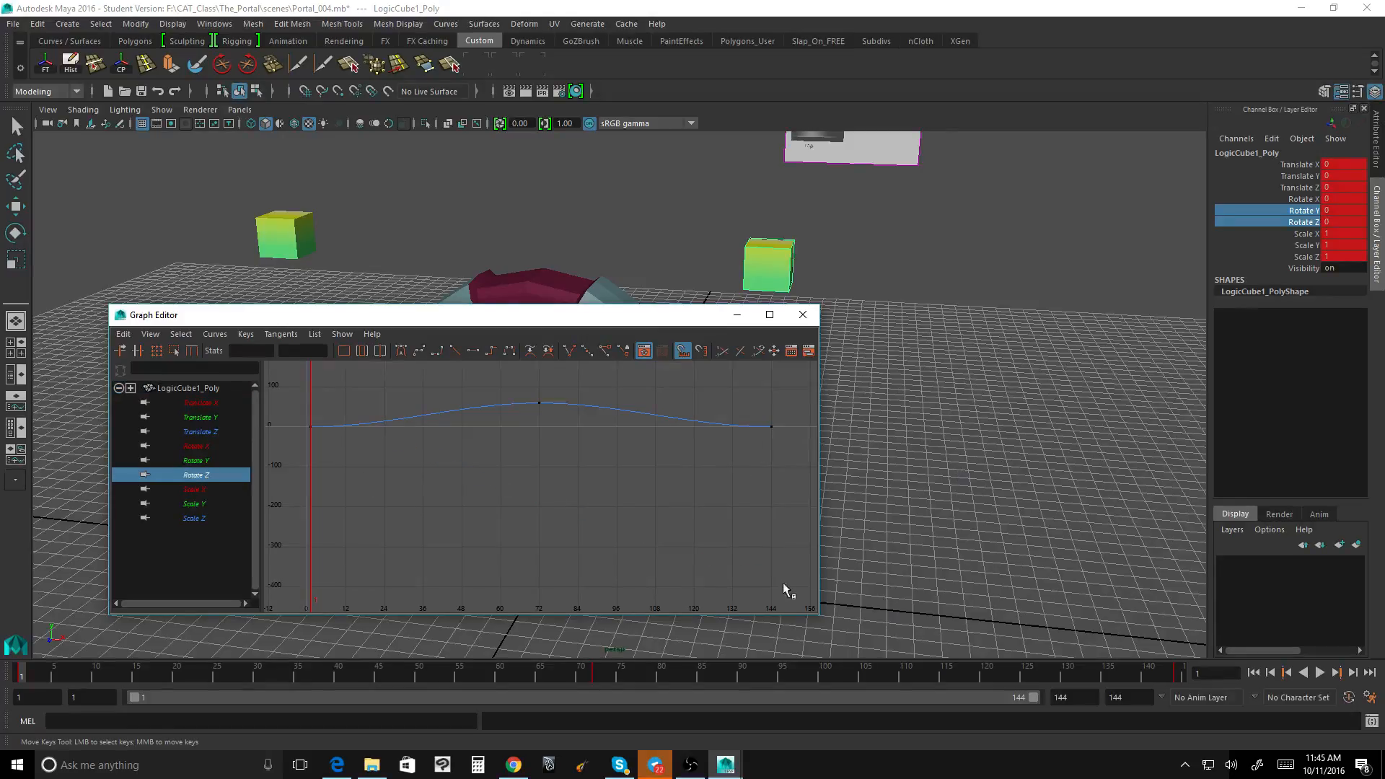
Step: Try spline tangents on the first and last keys of the Rotate Z curve
mouse_move(20, 678)
left_mouse_down()
mouse_move(1082, 678)
mouse_move(22, 677)
left_mouse_up()
left_click_drag(300, 413, 333, 436)
left_click_drag(742, 413, 787, 446)
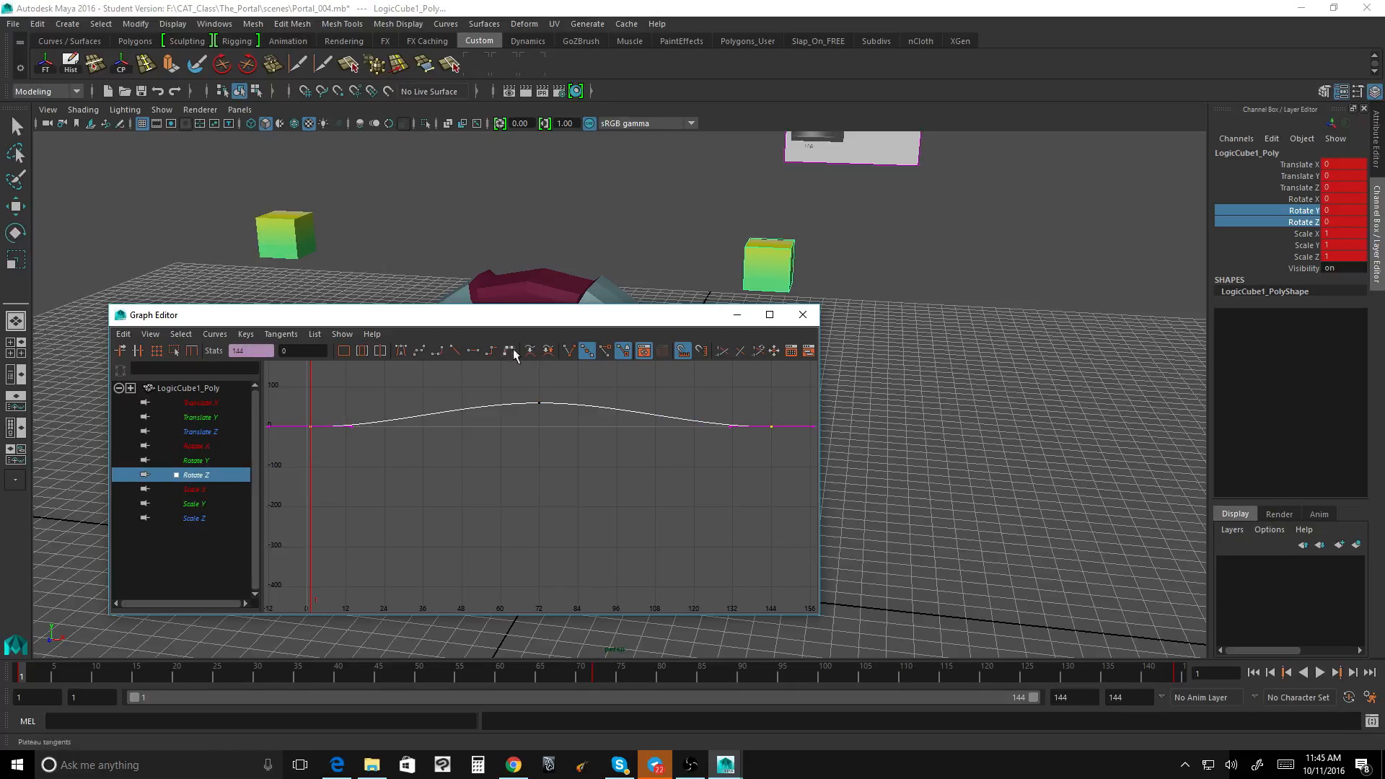
left_click(419, 353)
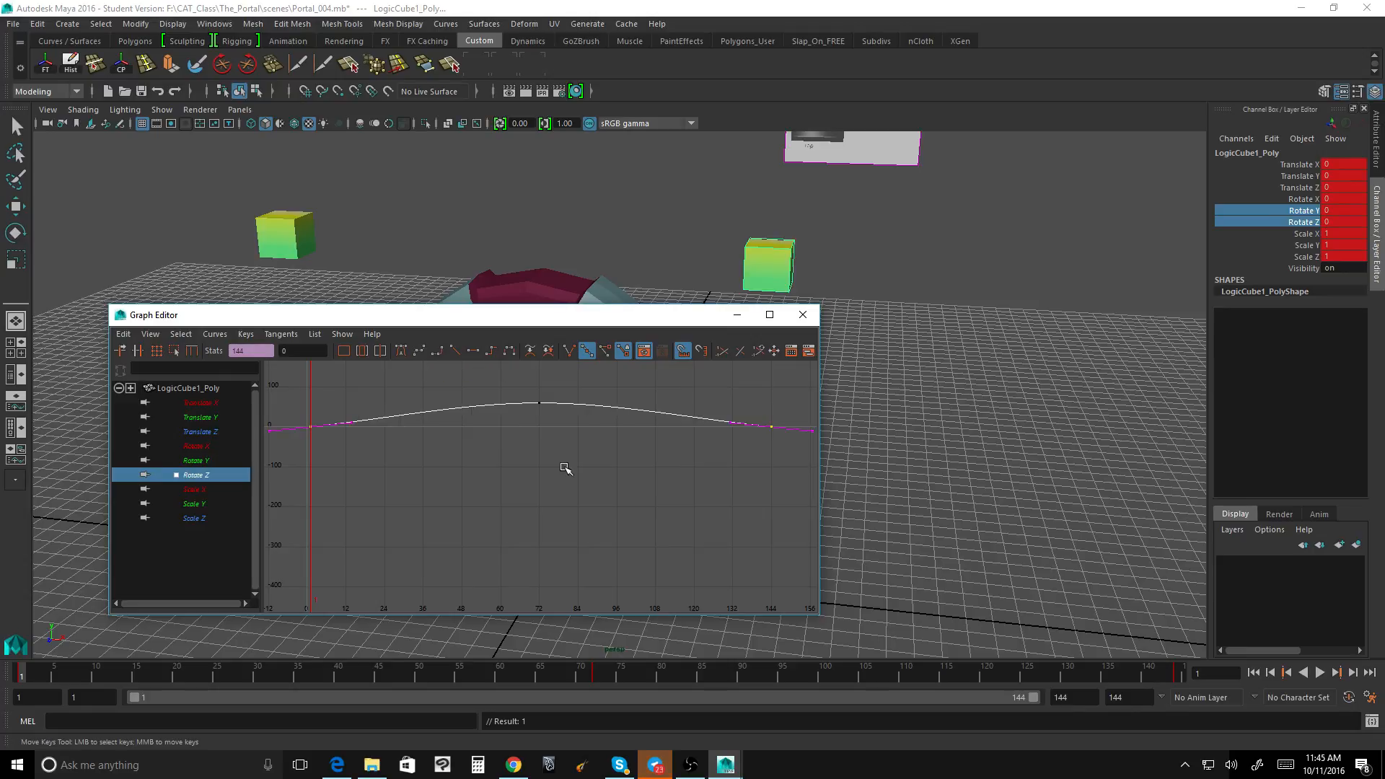
Step: Play back the orbit with the Graph Editor moved clear of the cubes, and undo the spline tangent change
left_click_drag(667, 319, 1104, 331)
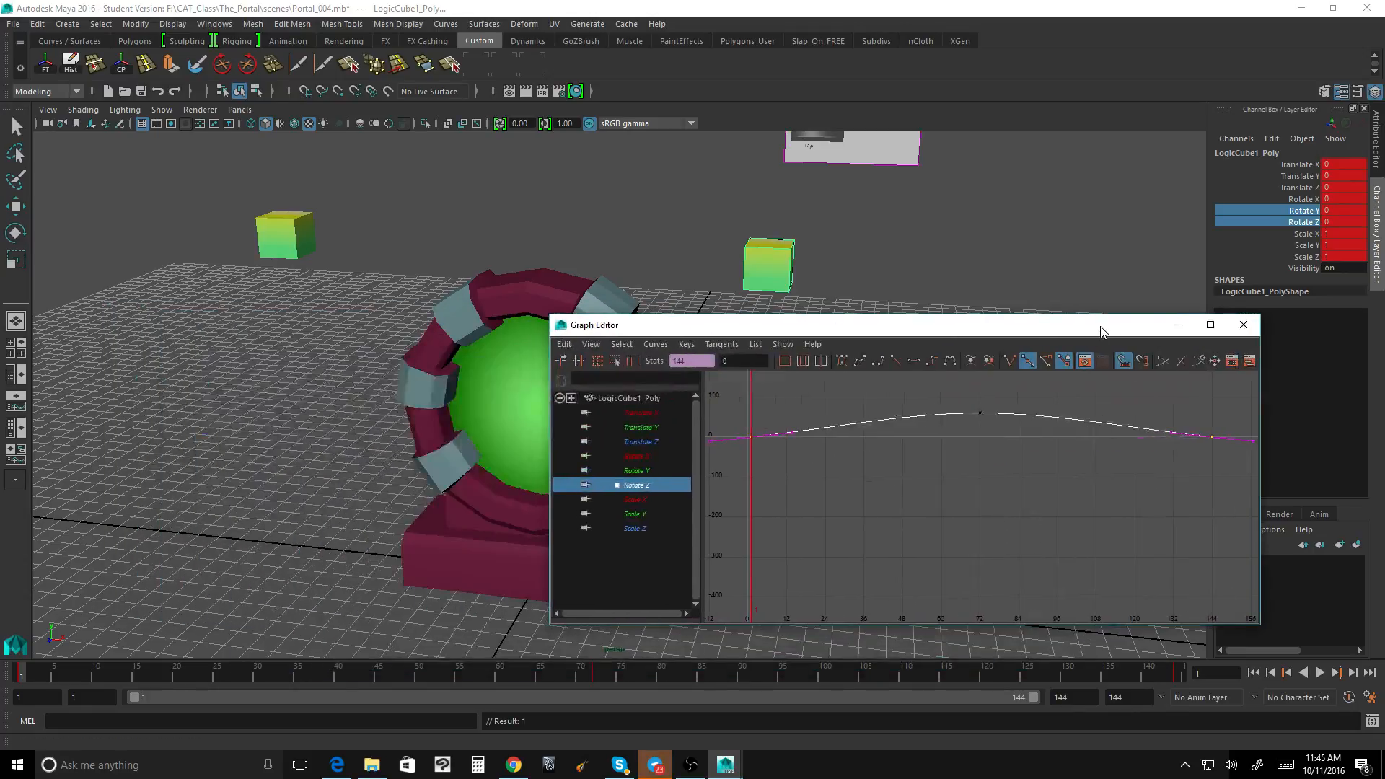
key("alt+v")
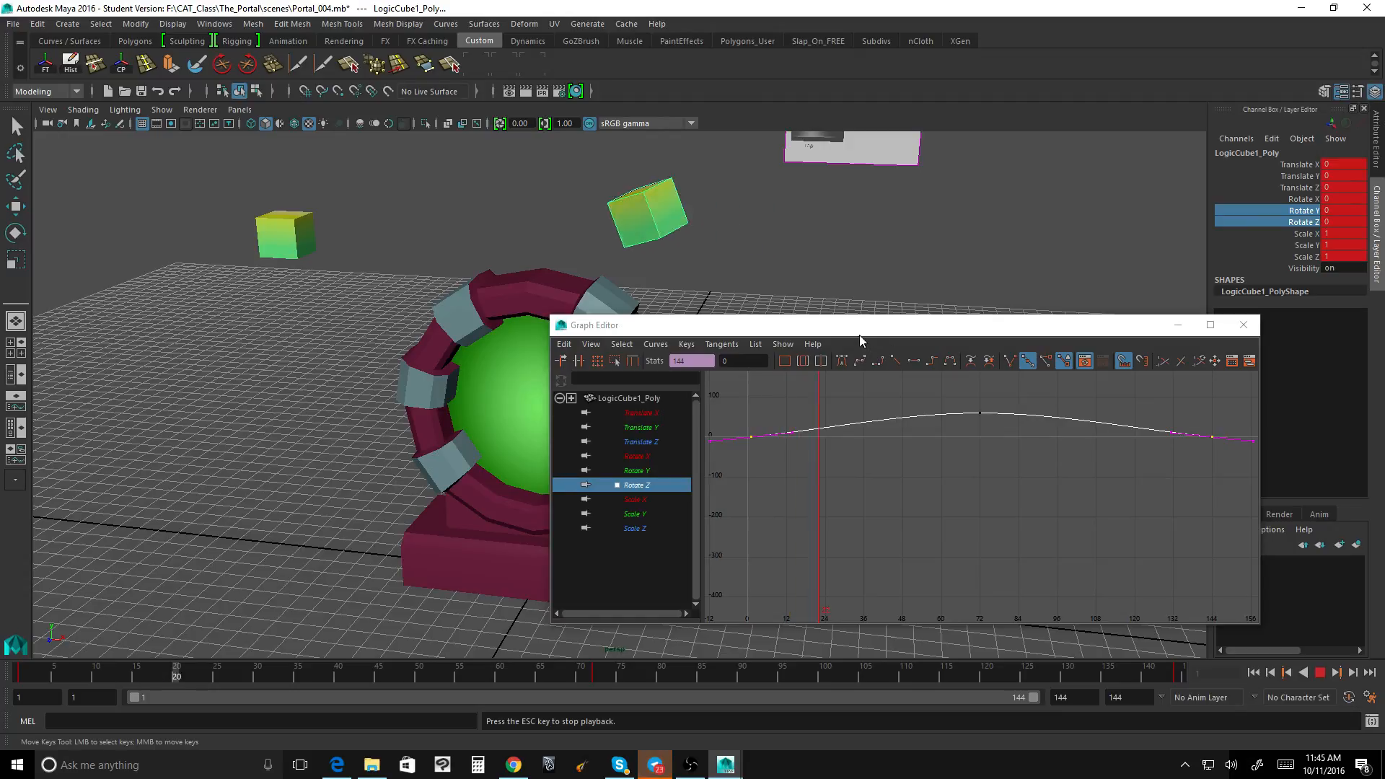
left_click_drag(860, 329, 847, 500)
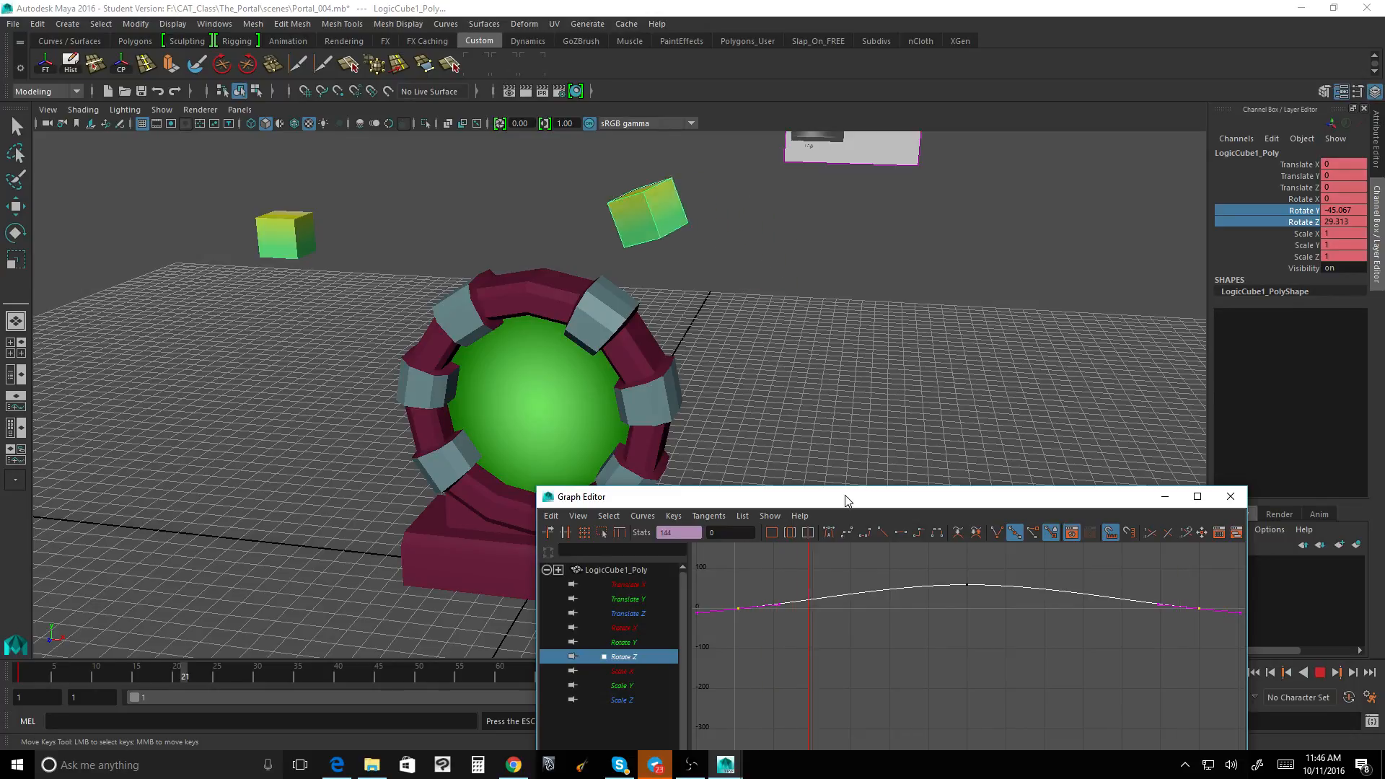
left_click_drag(844, 498, 807, 347)
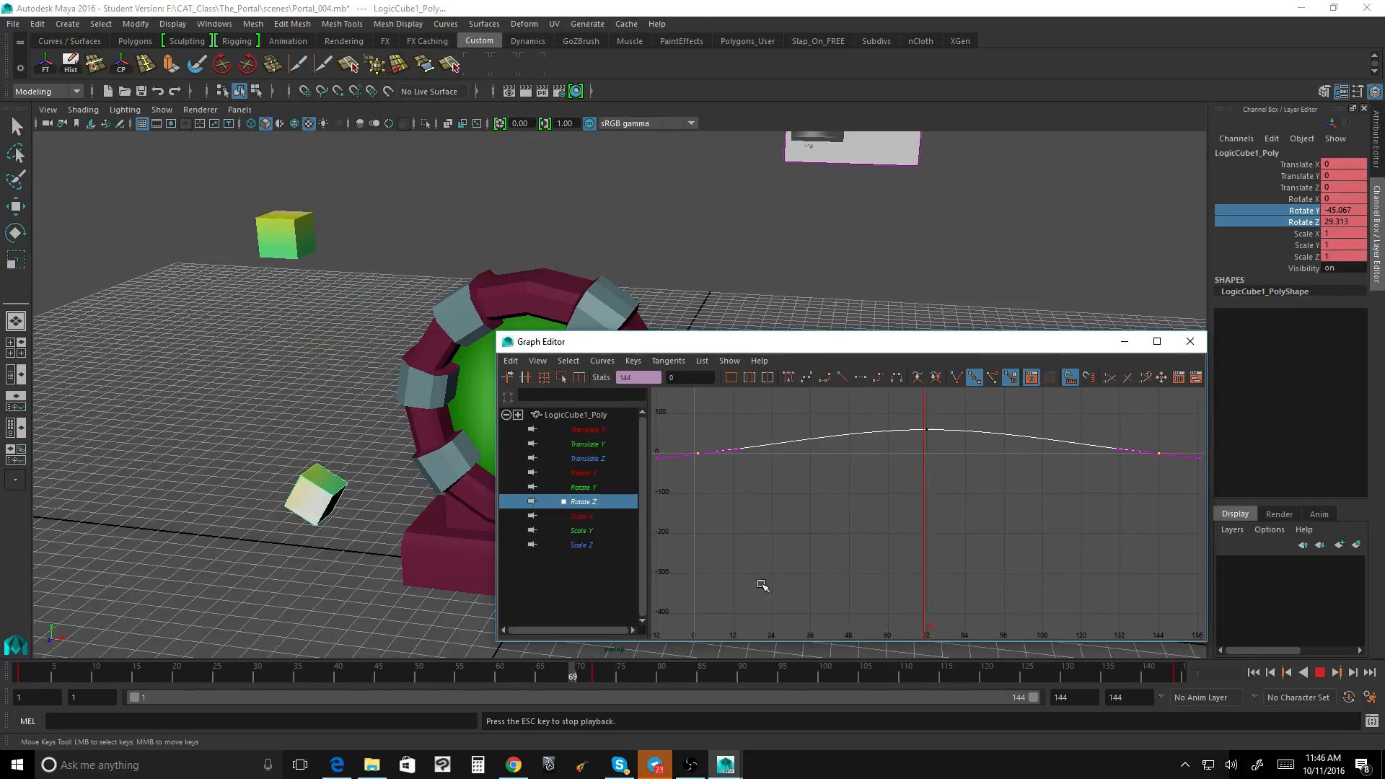
left_click(1320, 673)
left_click(1320, 673)
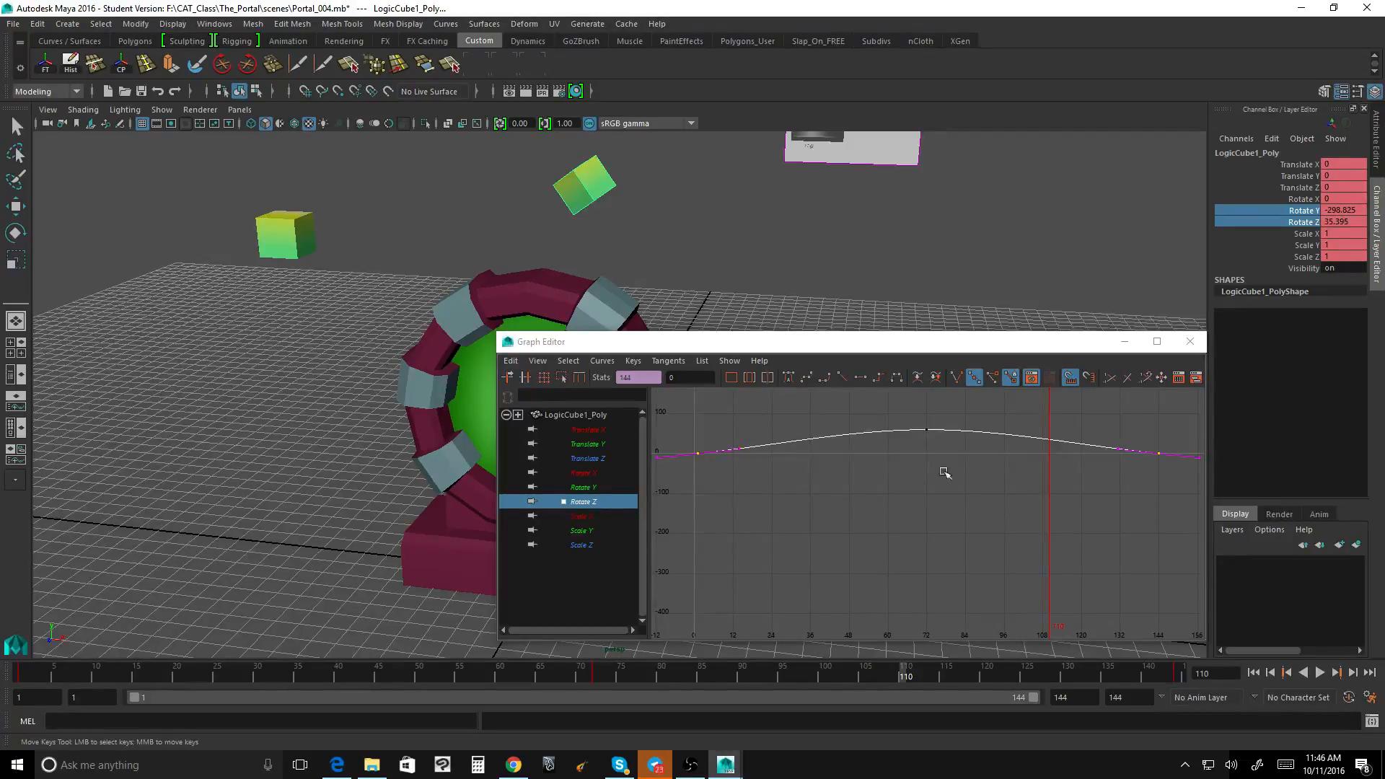
key("ctrl+z")
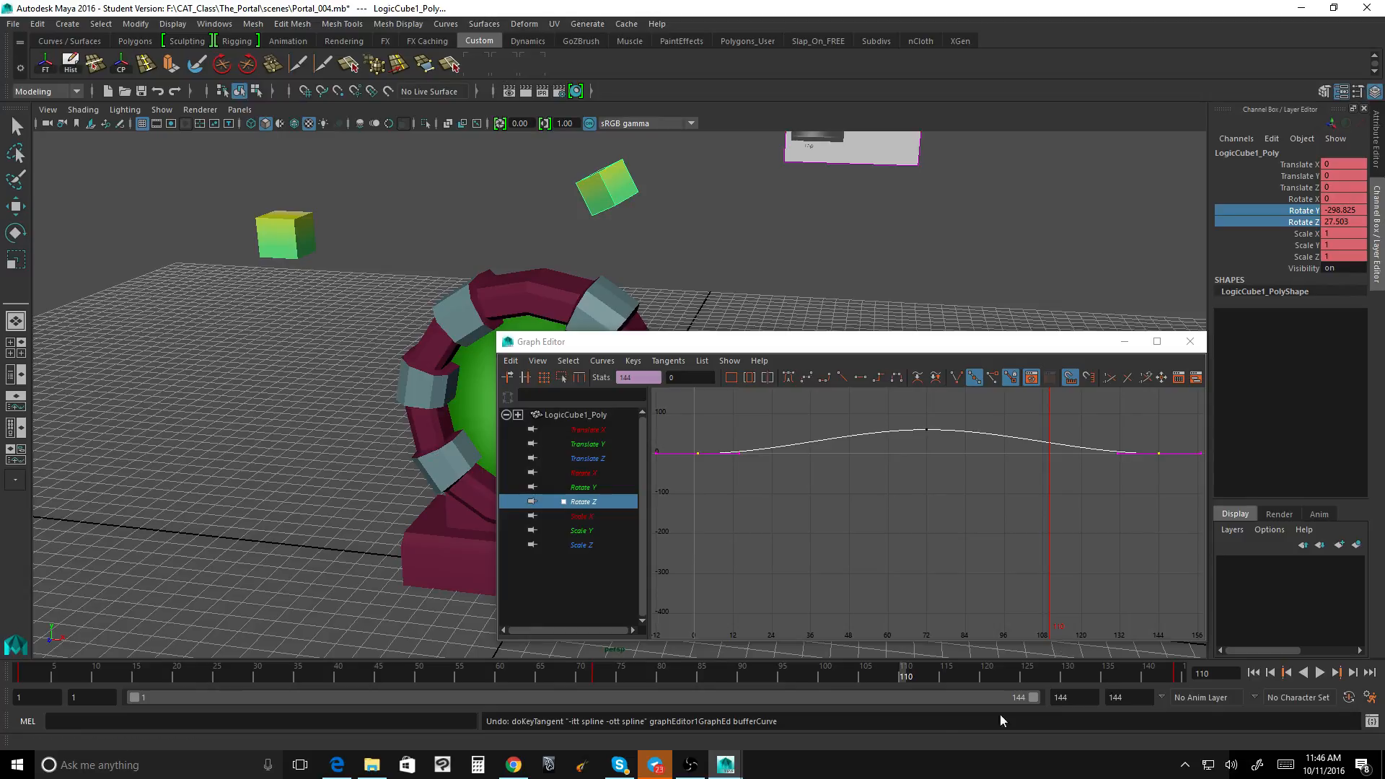
Step: Apply spline tangents to only the Rotate Z key at frame 144, and play back the animation
left_click_drag(887, 665, 1245, 684)
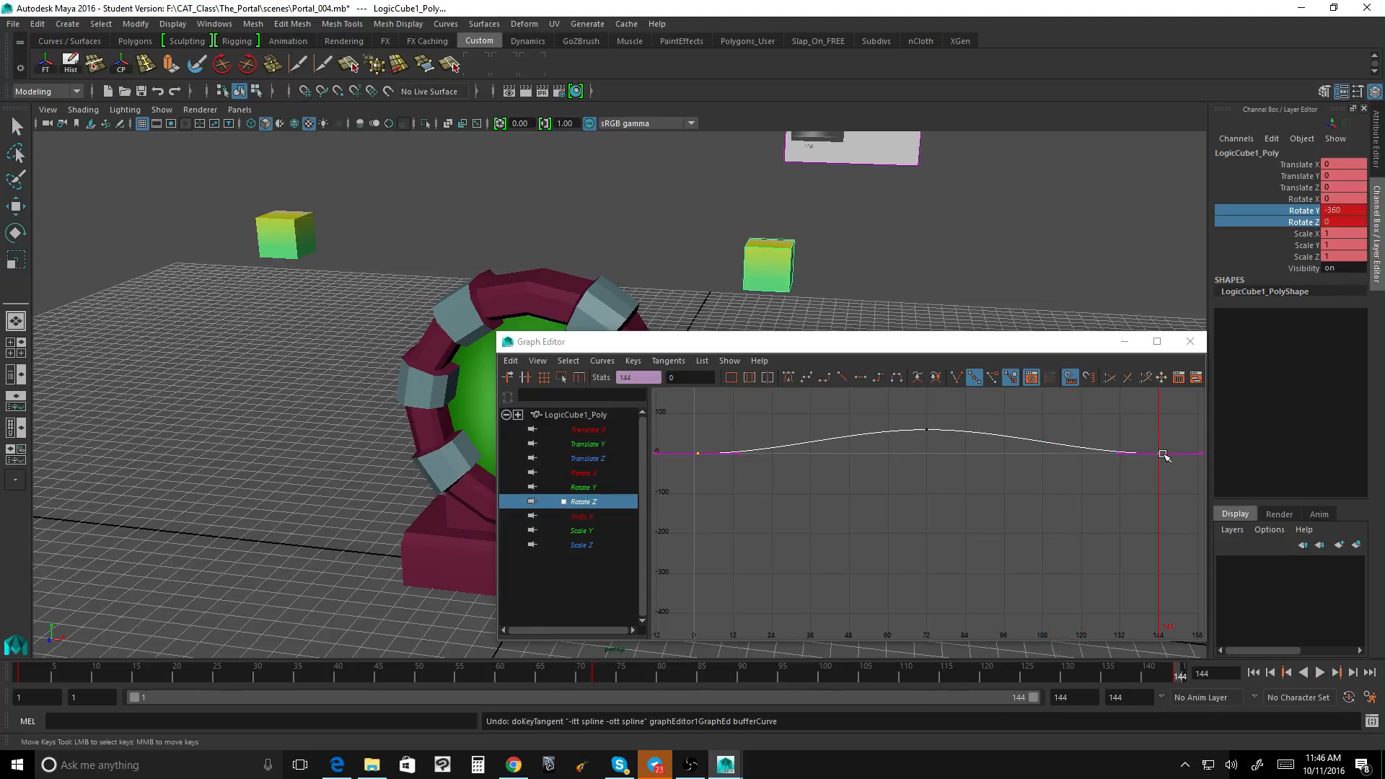
middle_click_drag(1159, 456, 1155, 451)
key("ctrl+z")
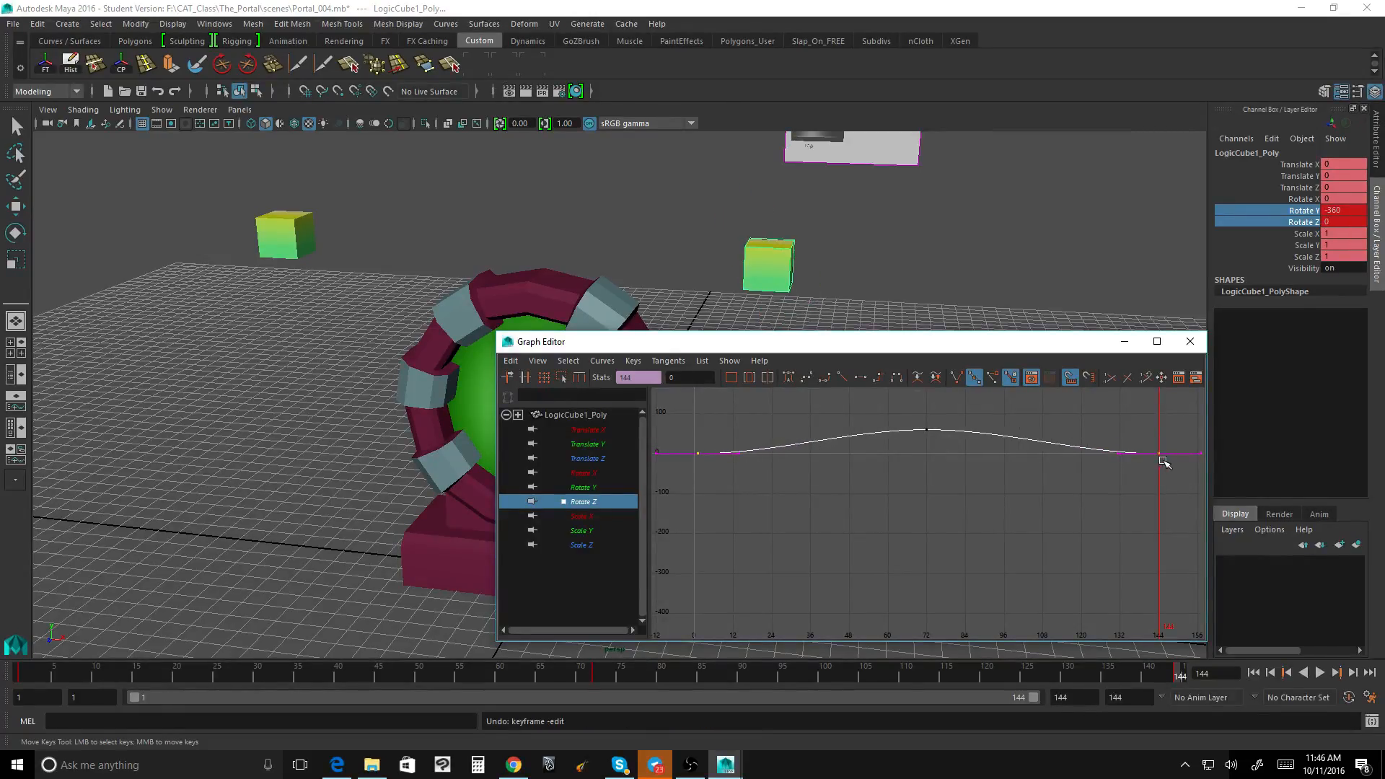
left_click_drag(1135, 435, 1173, 485)
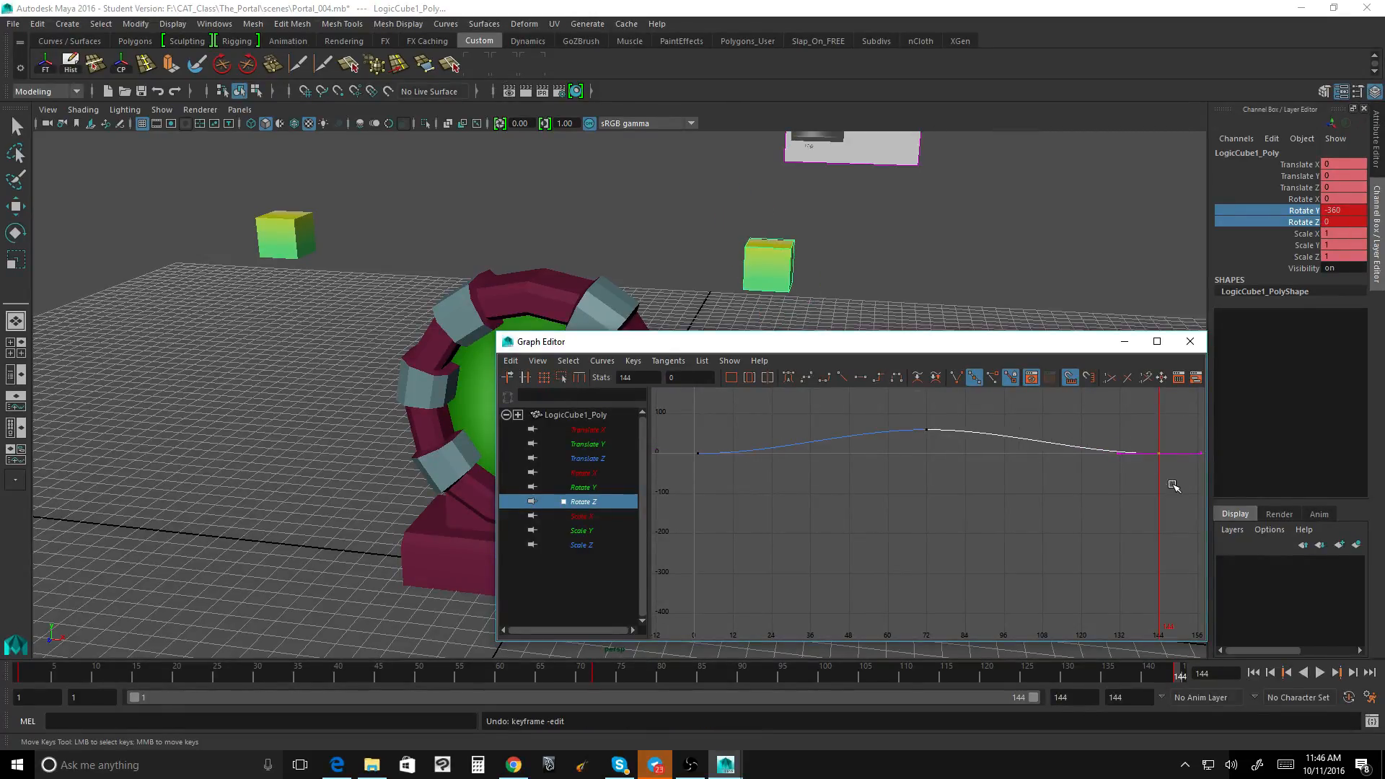
left_click(808, 378)
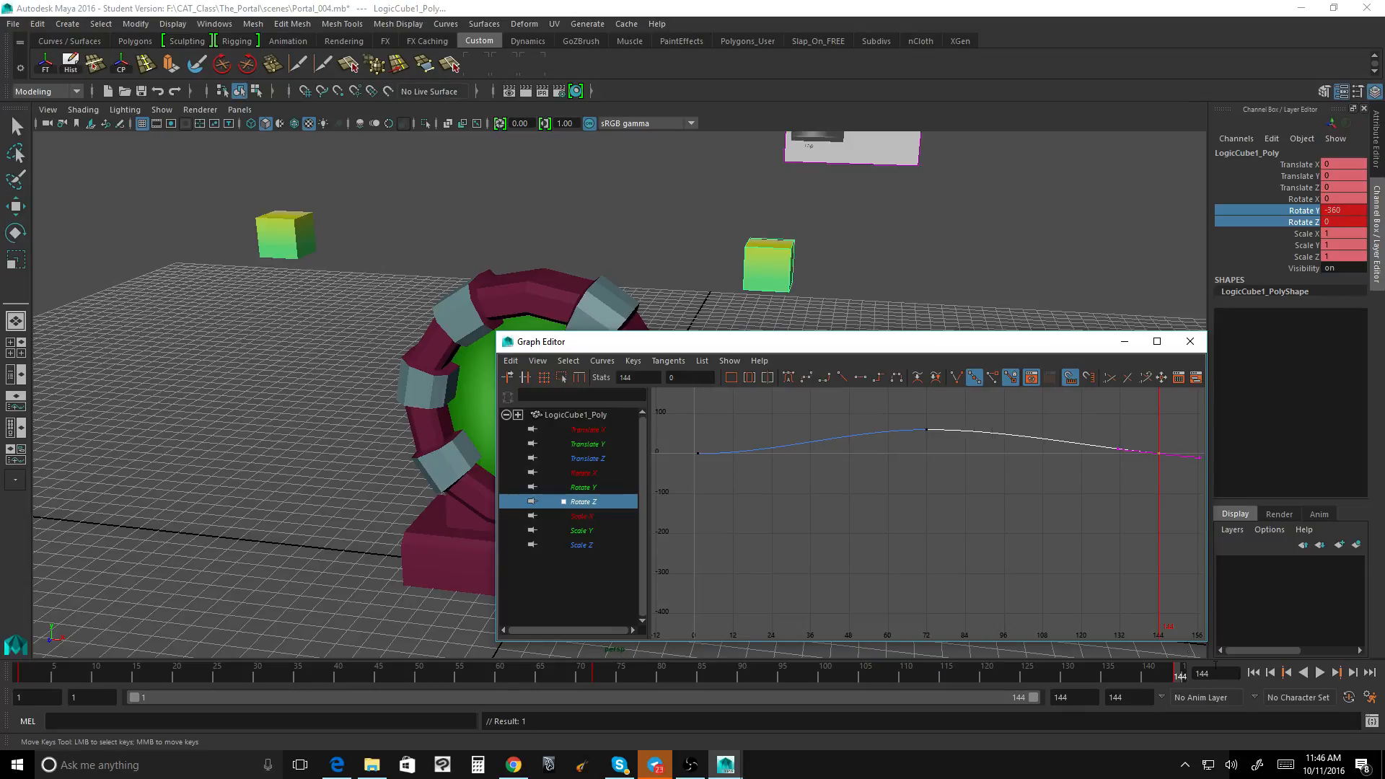
left_click(1321, 672)
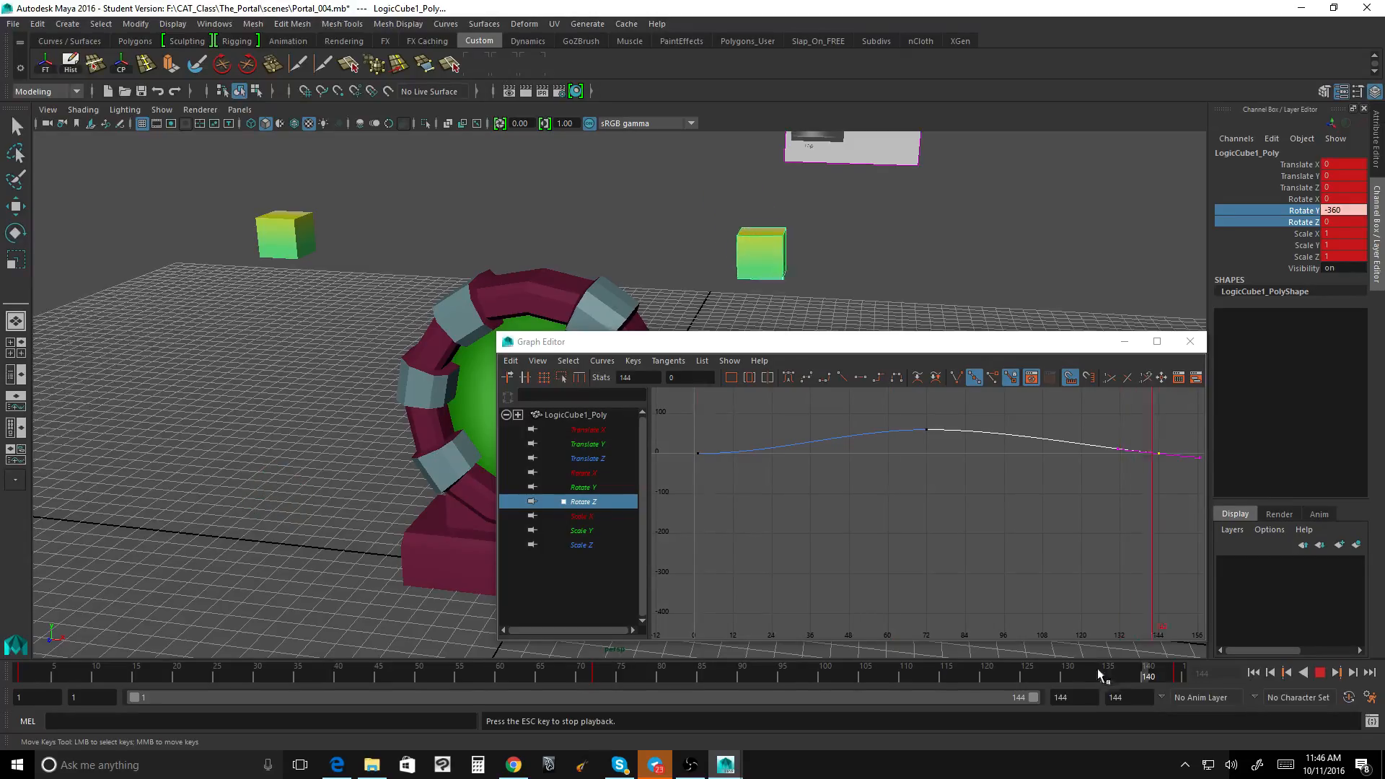
left_click(1321, 673)
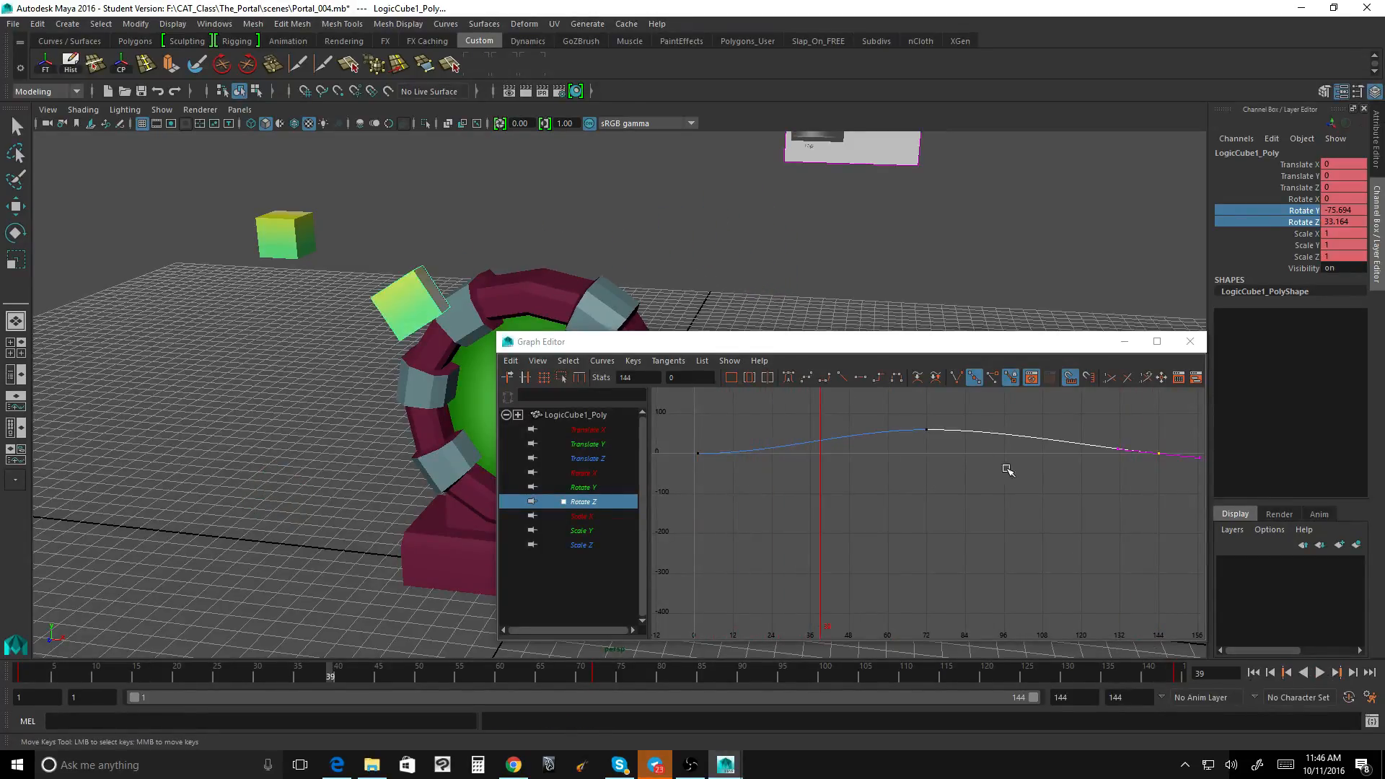
Step: Apply clamped tangents to the Rotate Z key at frame 1, move to frame 138, and select the key at frame 144
left_click(699, 453)
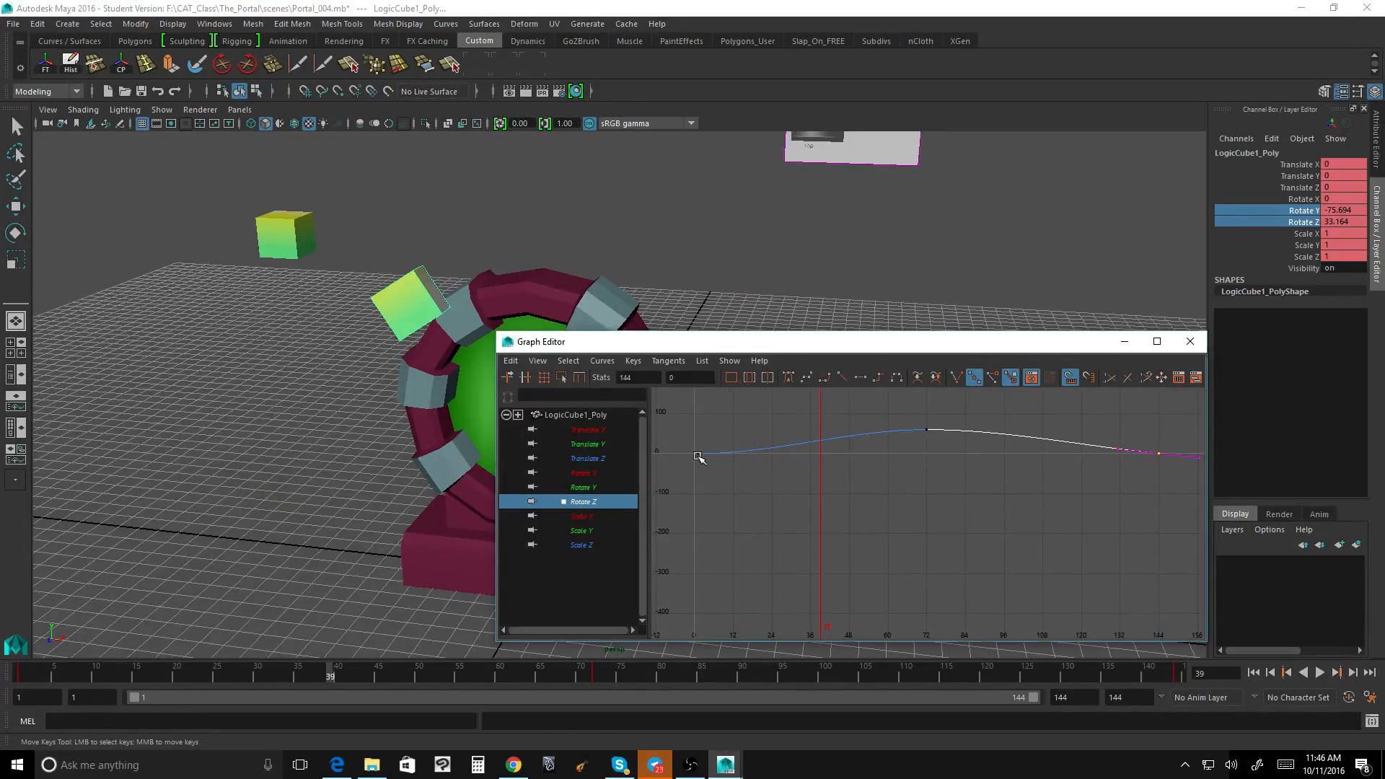
left_click(825, 379)
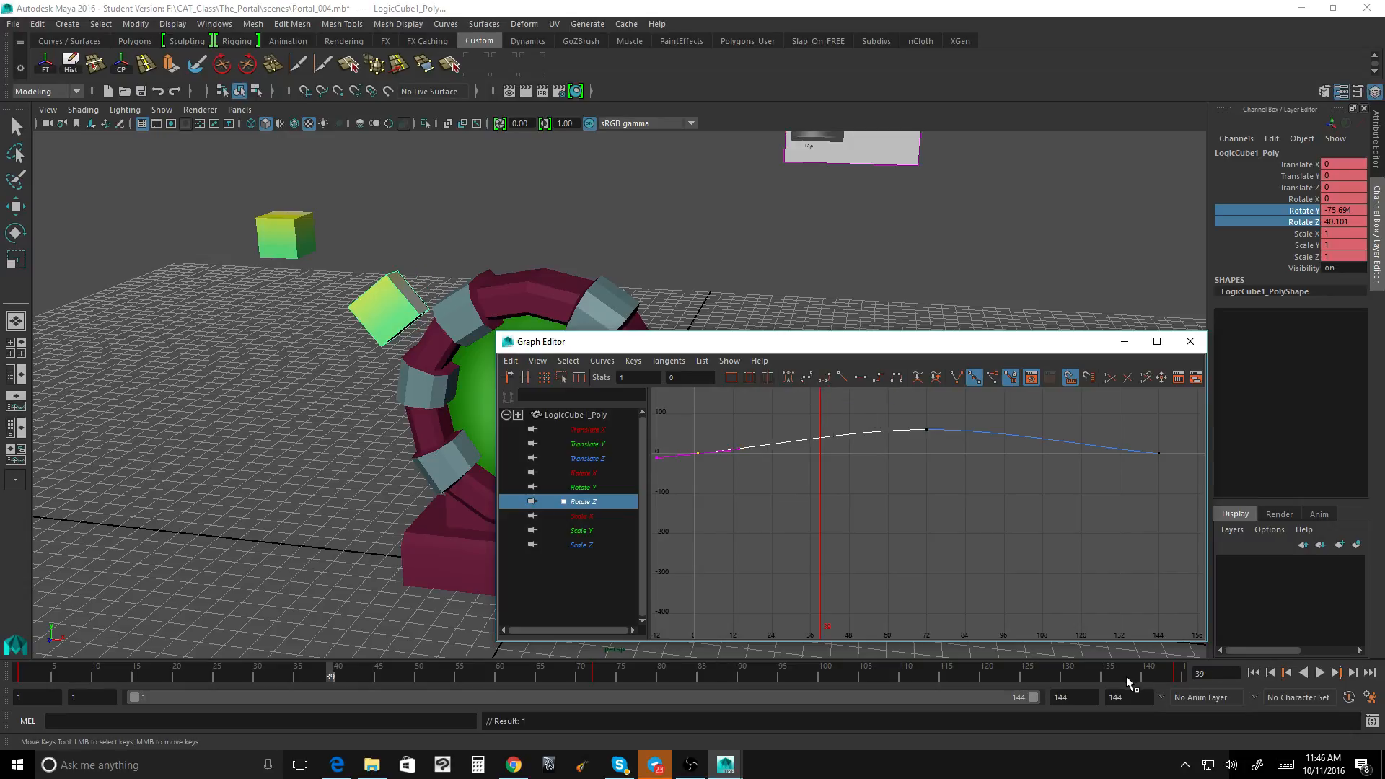
left_click(1132, 675)
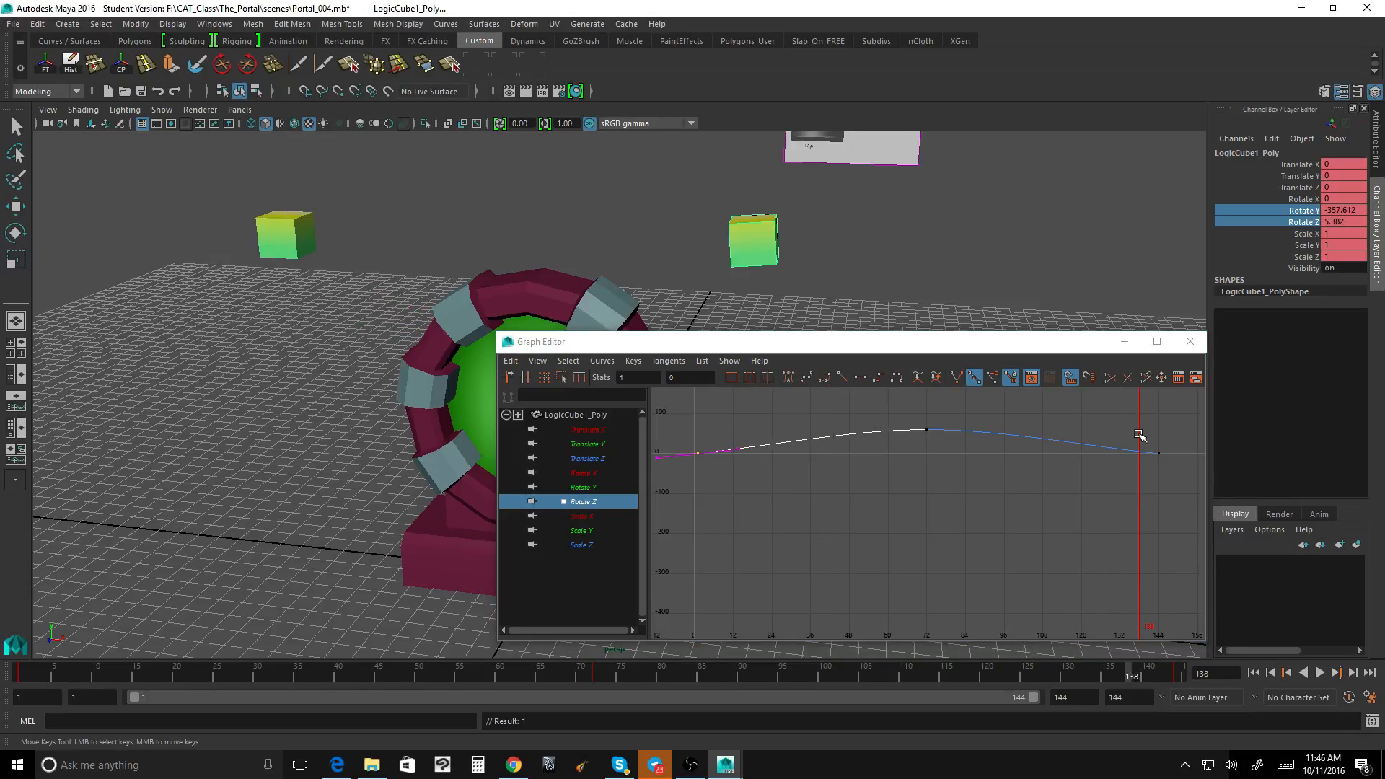
left_click_drag(1139, 435, 1184, 479)
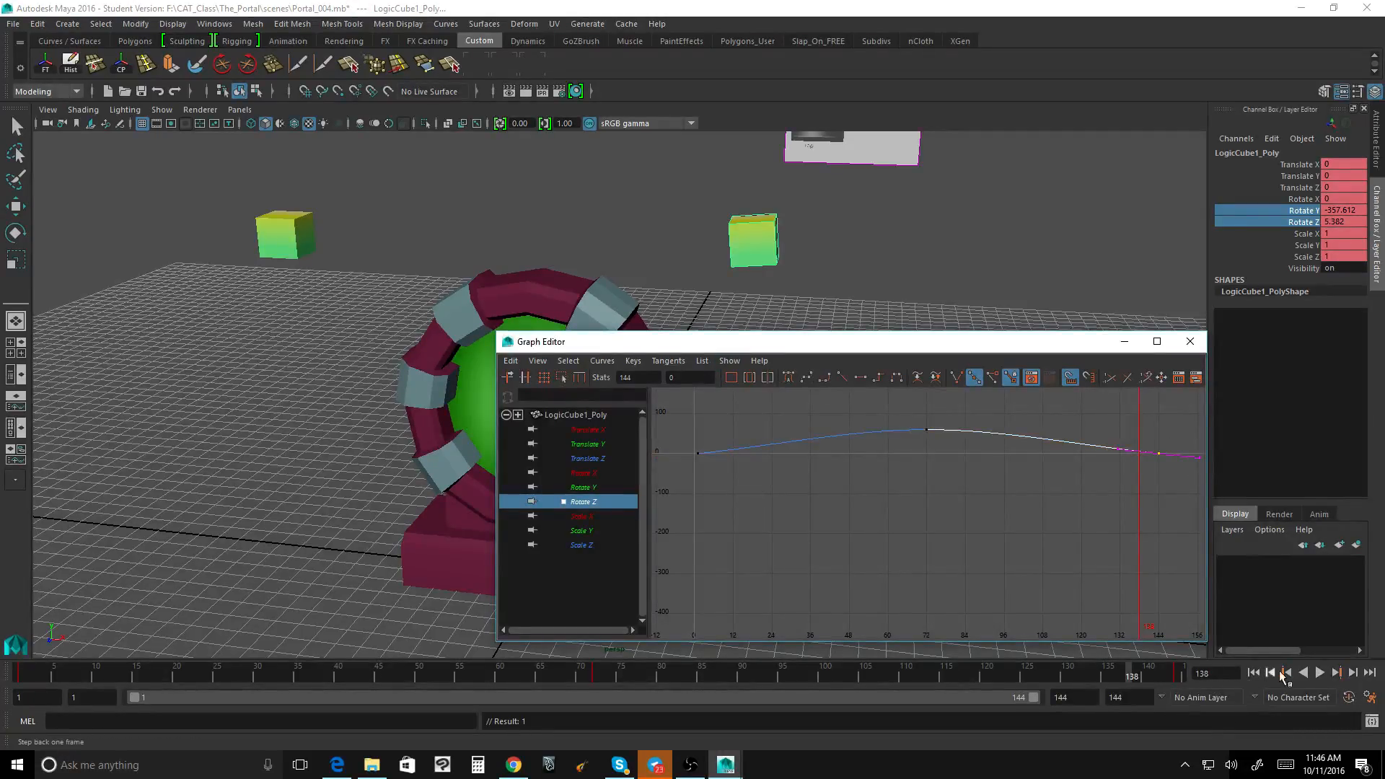
Step: Play back the orbit and check the tangents of the Rotate Z keys at frames 144 and 1
left_click(1320, 672)
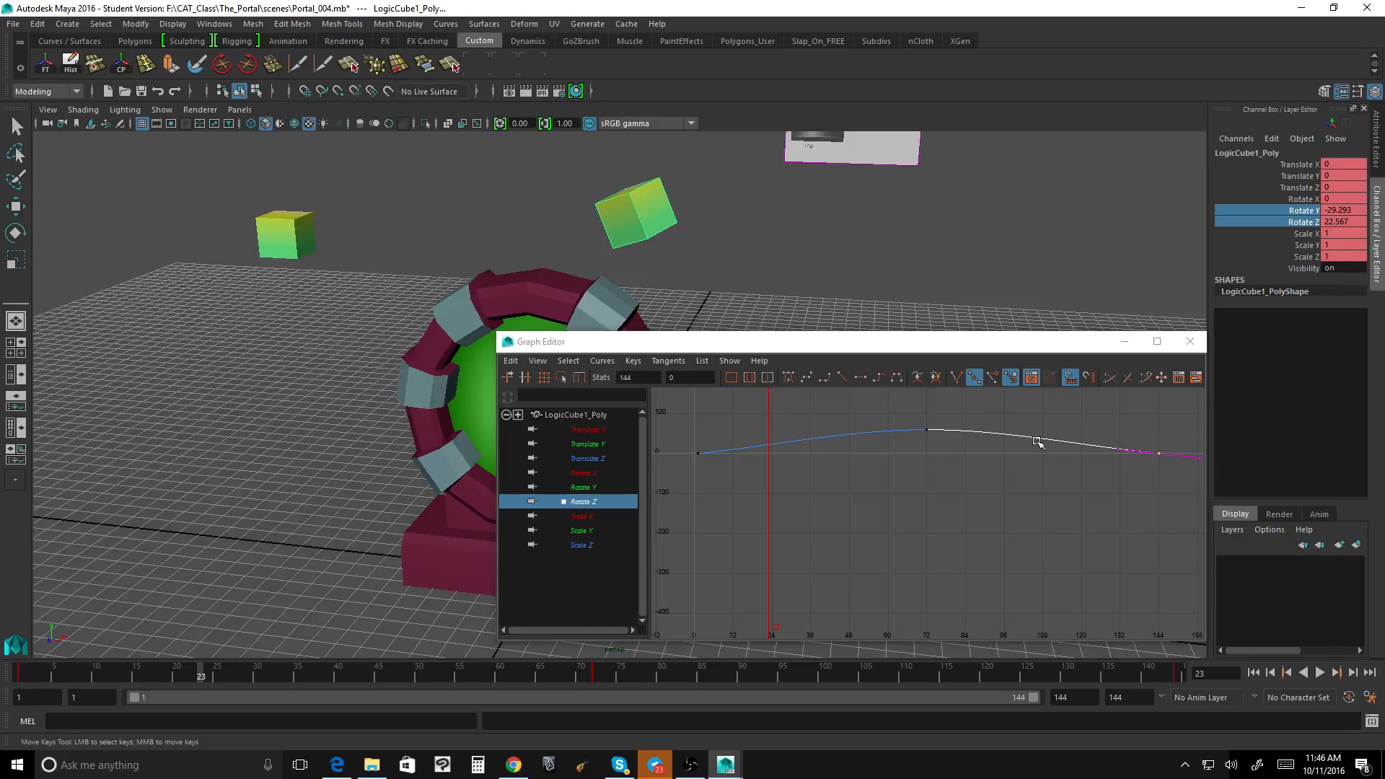
left_click_drag(1115, 418, 1181, 487)
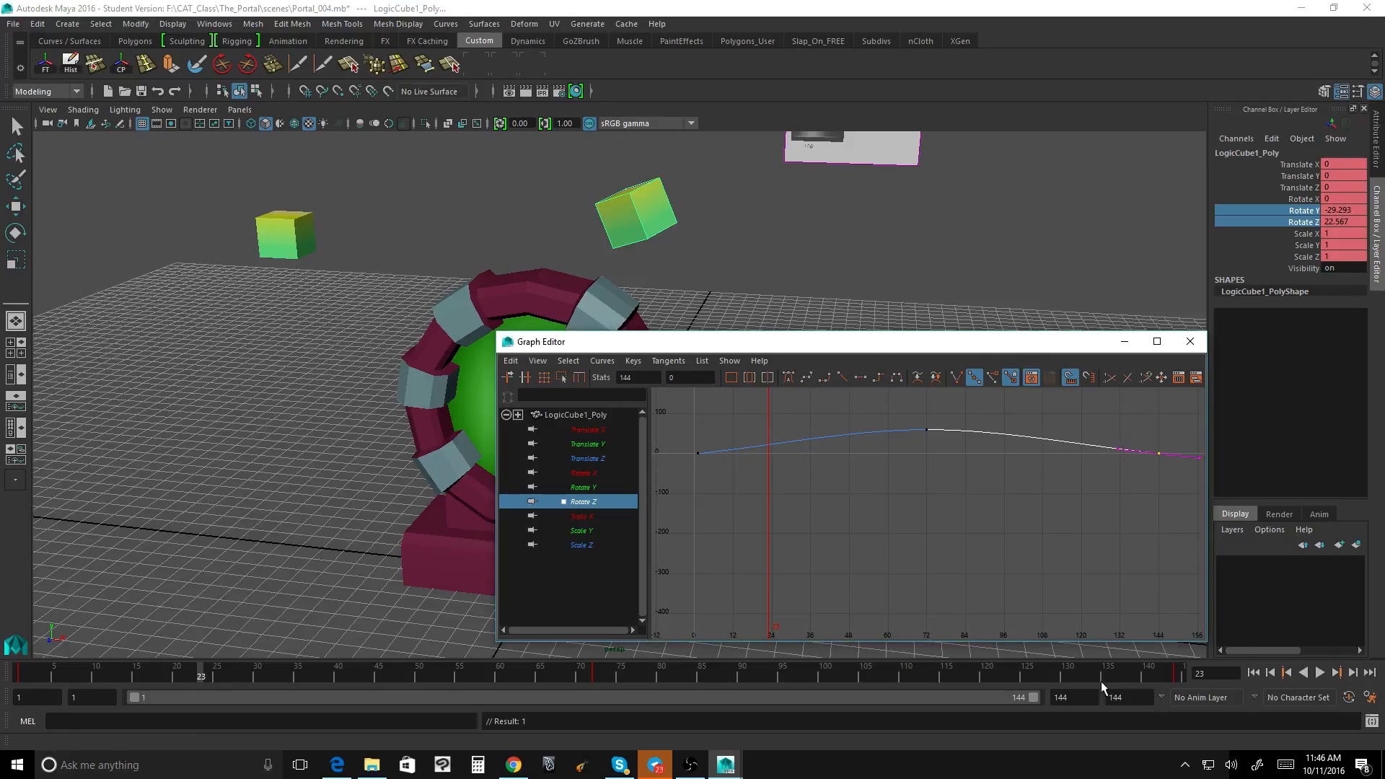
left_click(1092, 673)
left_click(1321, 673)
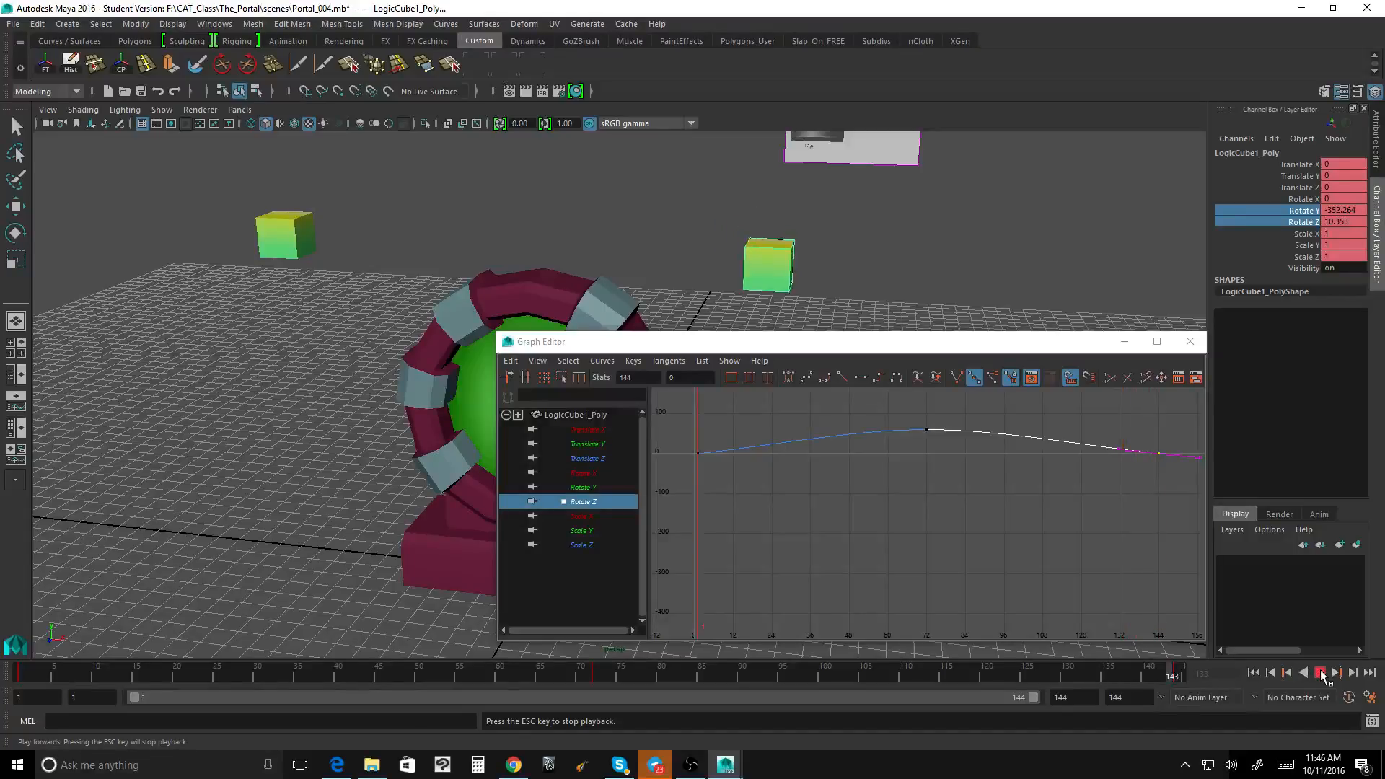
left_click(1321, 672)
left_click_drag(686, 433, 733, 495)
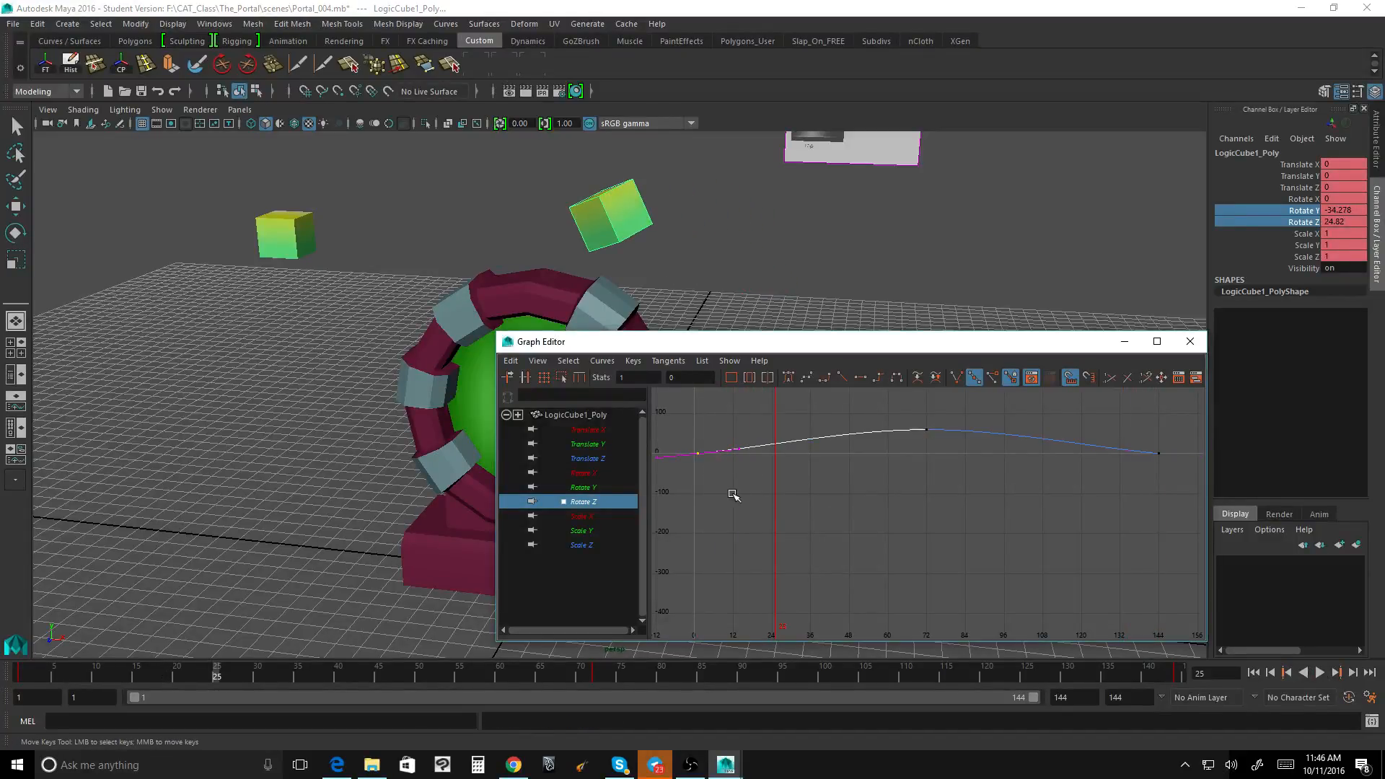
Step: Shorten the playback range to end at frame 143 and play back the orbit
left_click(1183, 674)
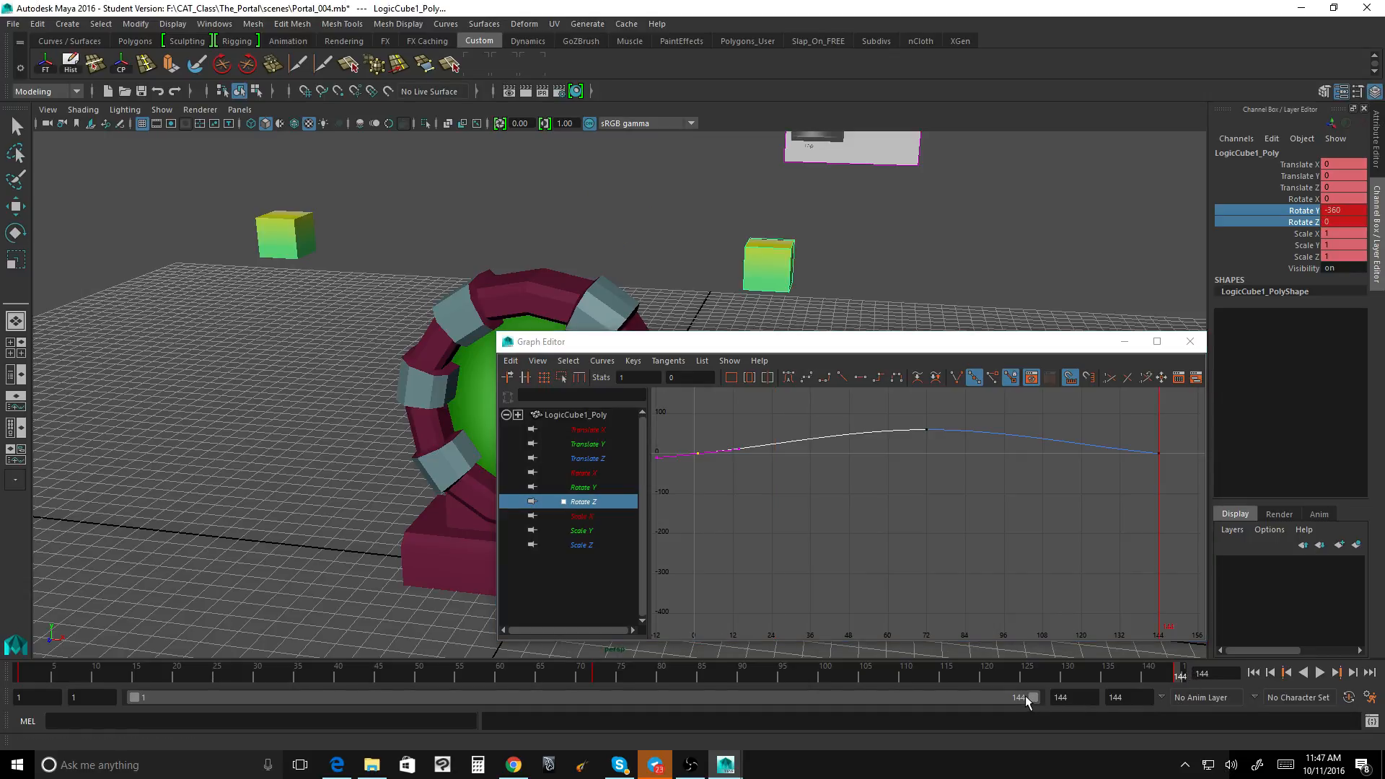
left_click_drag(1032, 695, 1028, 699)
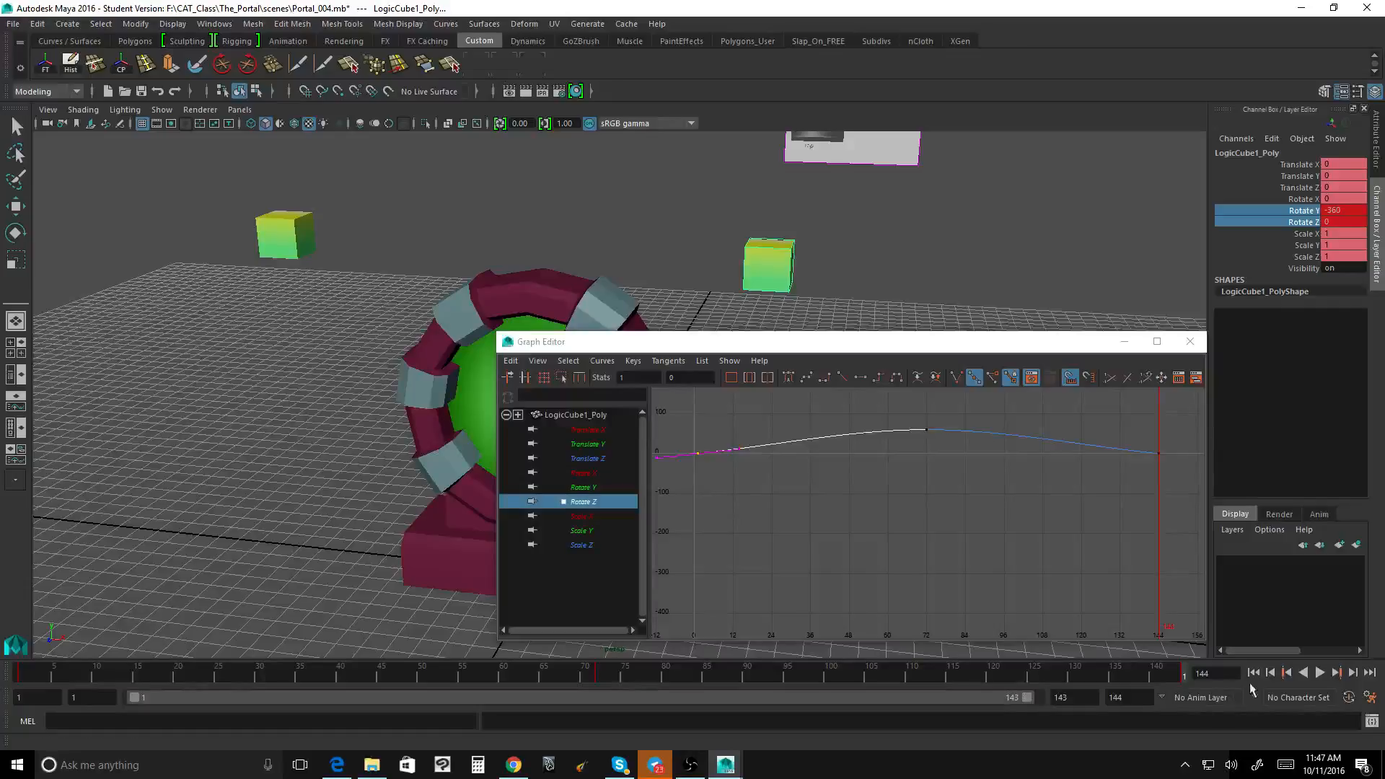
left_click(1320, 672)
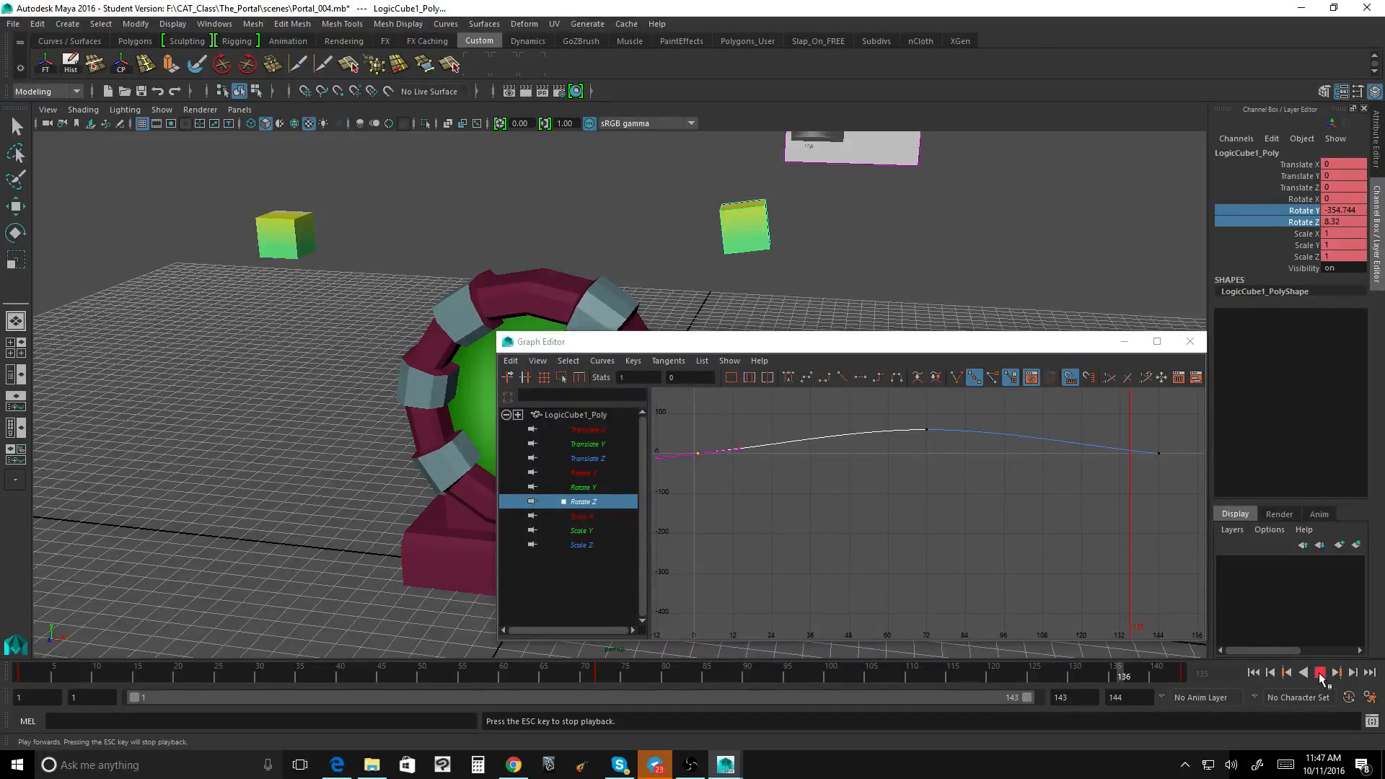
left_click(1320, 672)
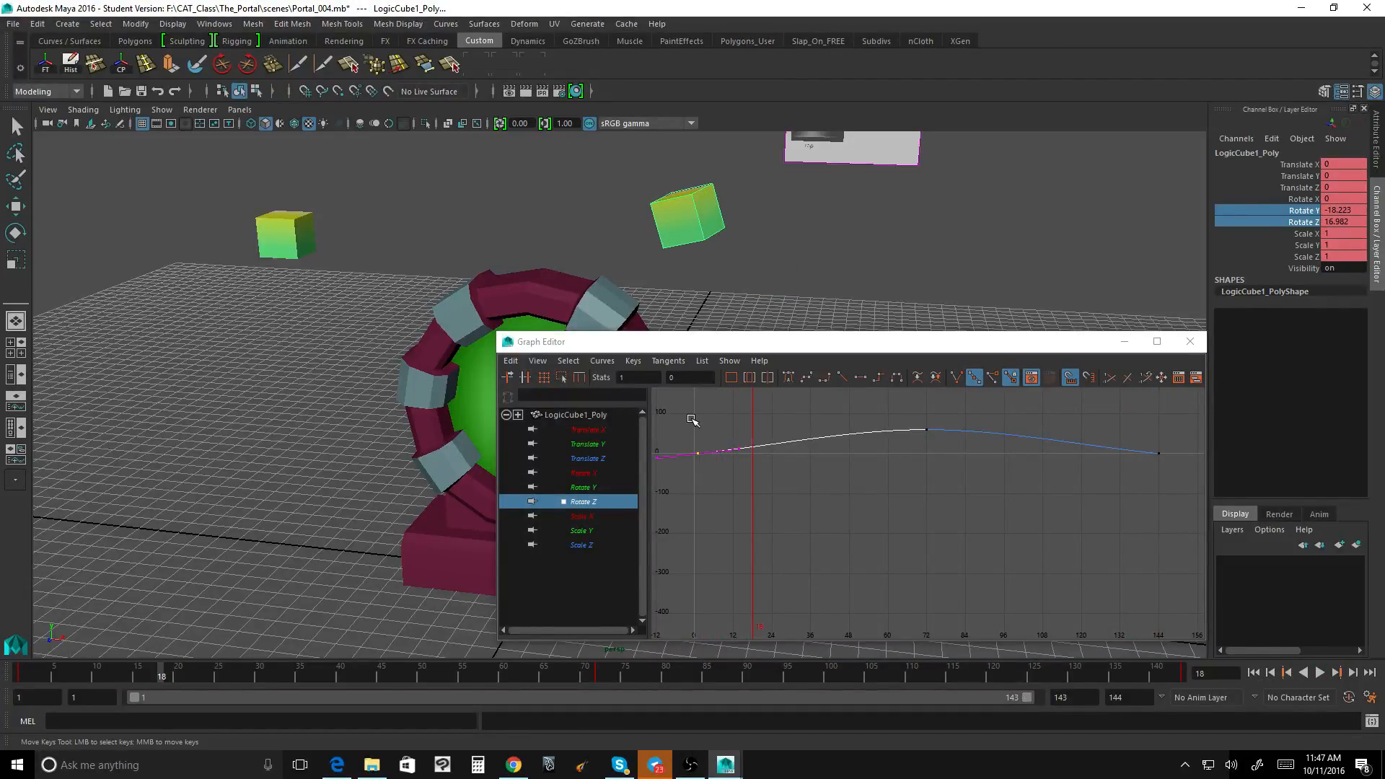
Step: Apply spline tangents to the Rotate Z keys at frames 1 and 144 together, and play back the loop
left_click_drag(1112, 419, 1170, 492, "shift")
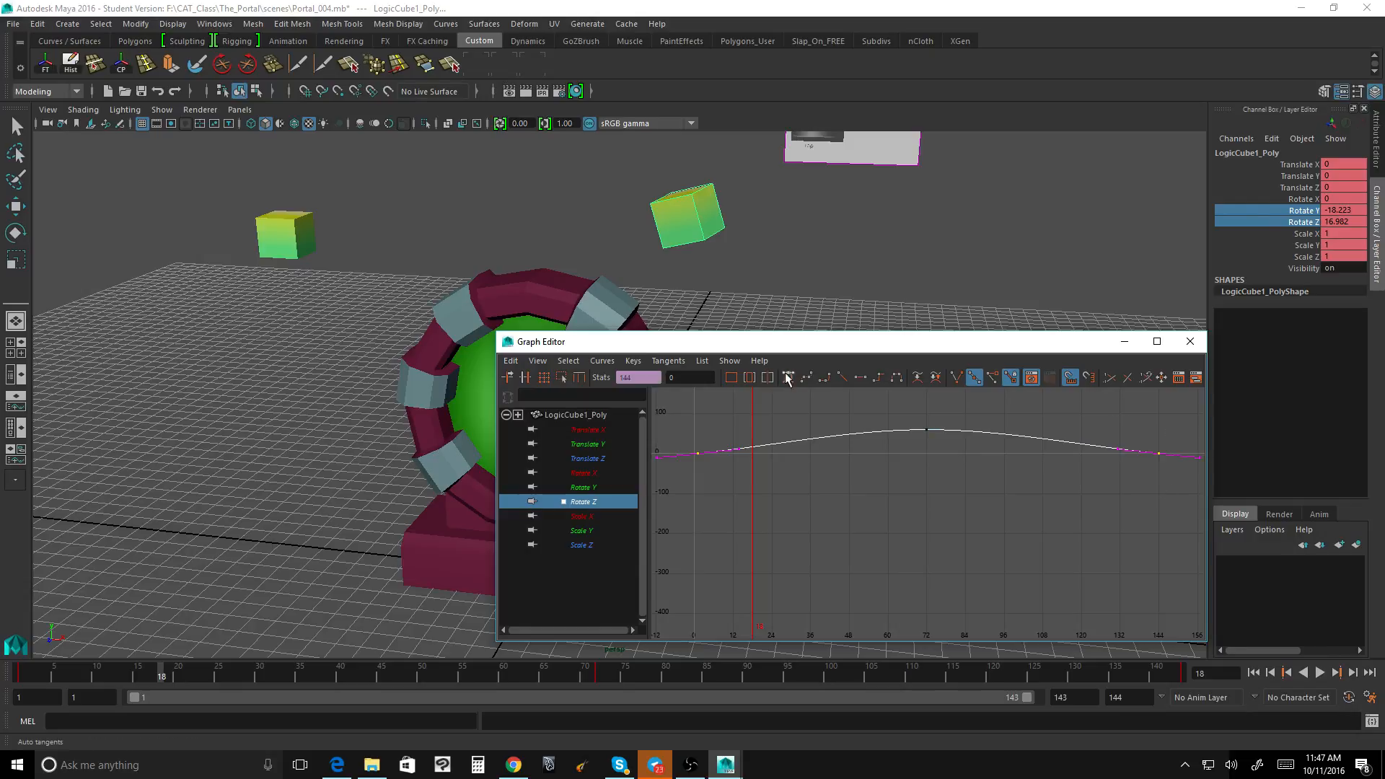
left_click(808, 378)
left_click(1320, 672)
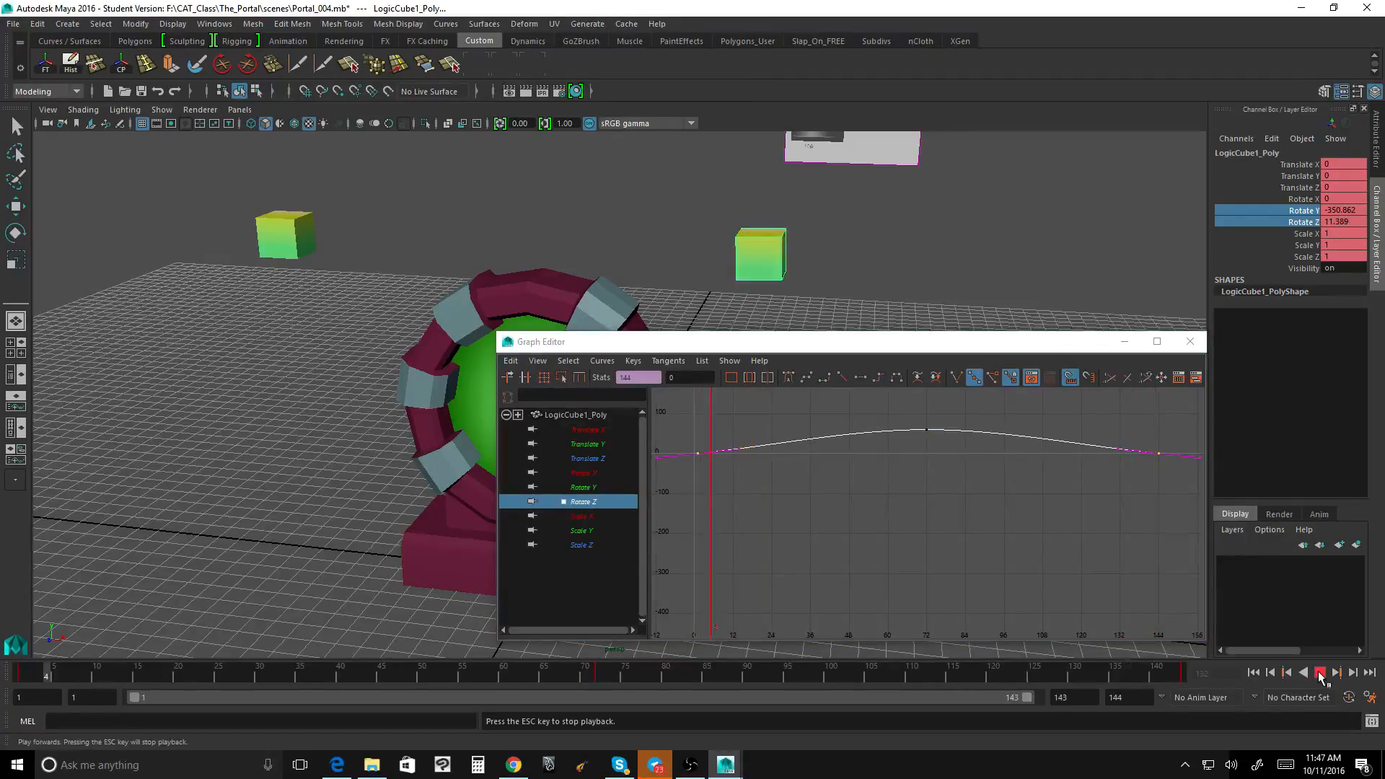
left_click(1320, 673)
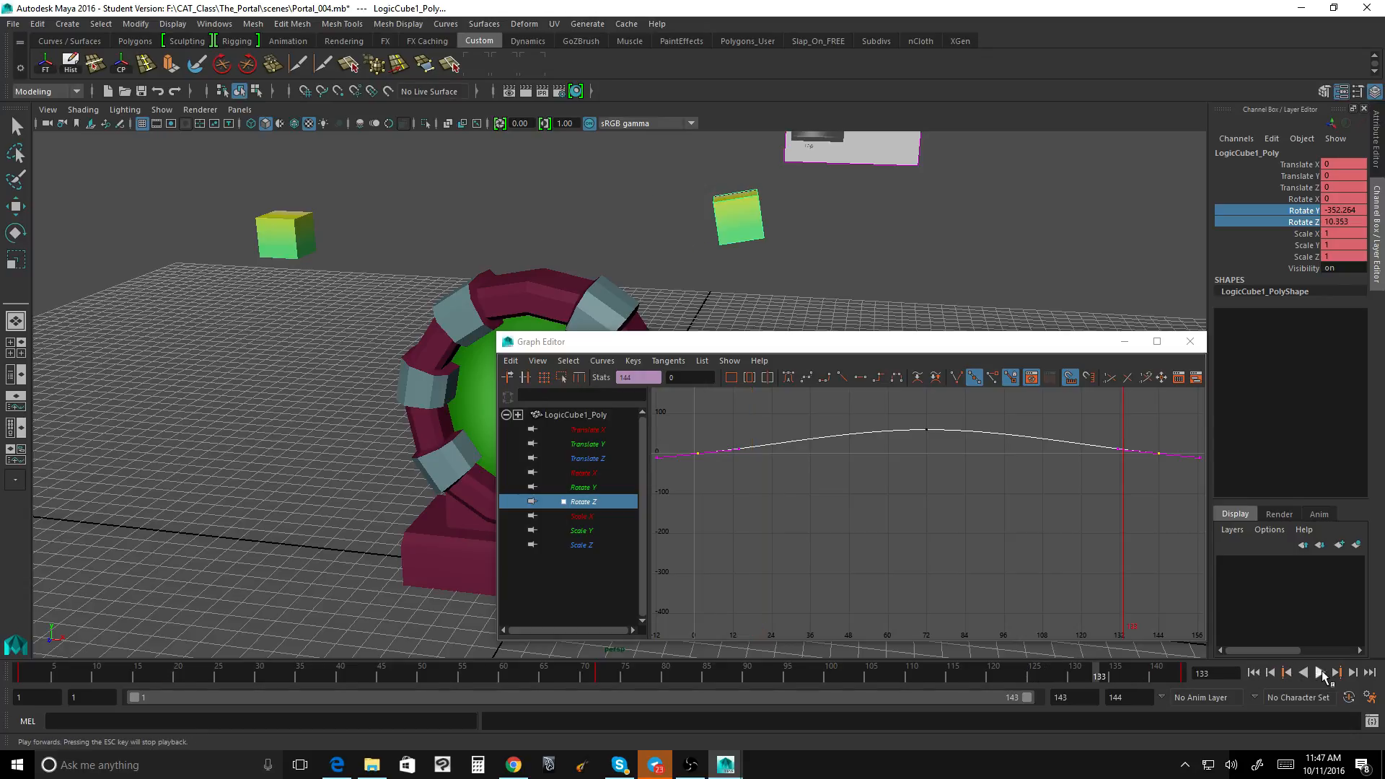
left_click(1320, 673)
left_click(1320, 672)
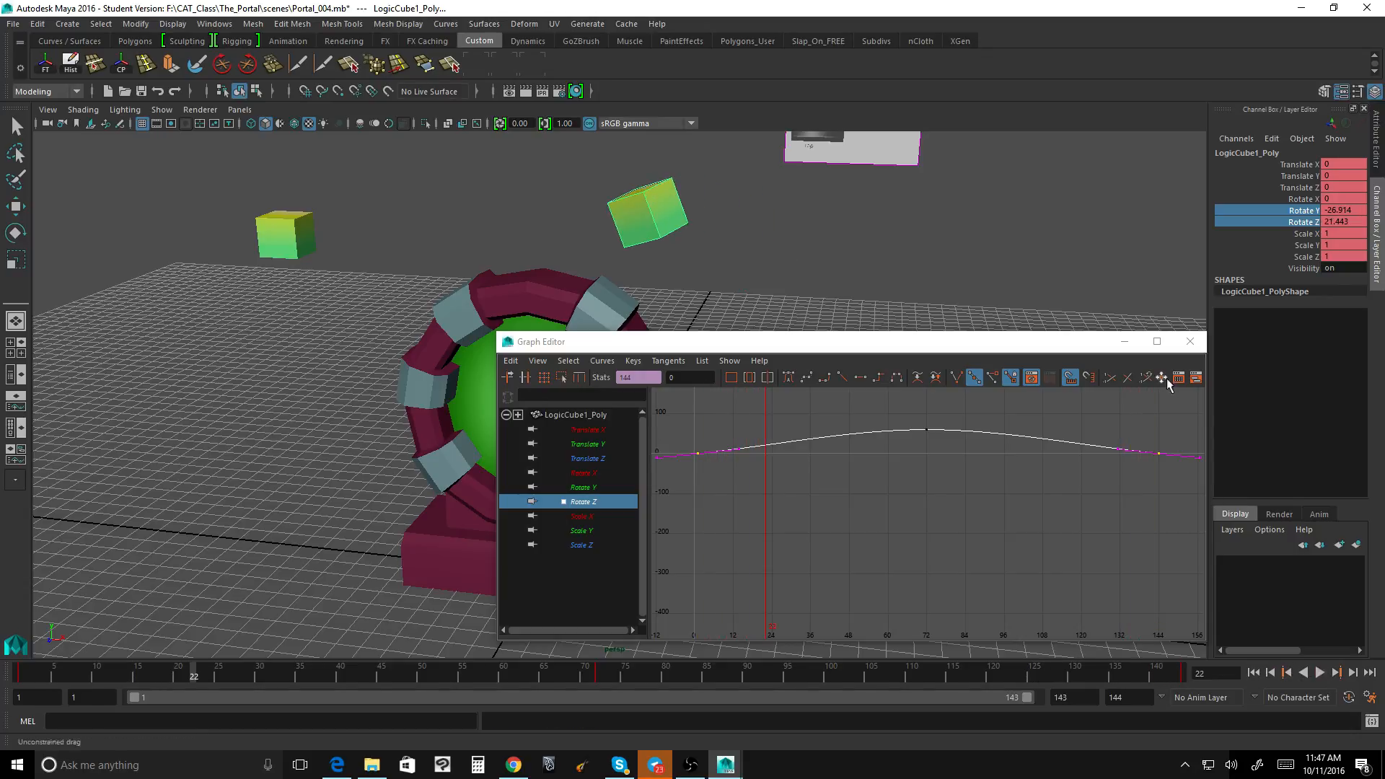
Step: Minimize the Graph Editor and play back the cube's orbit around the portal from the front
left_click(1124, 342)
left_click_drag(925, 335, 935, 435, "alt")
left_click(1322, 676)
left_click_drag(735, 566, 831, 532, "alt")
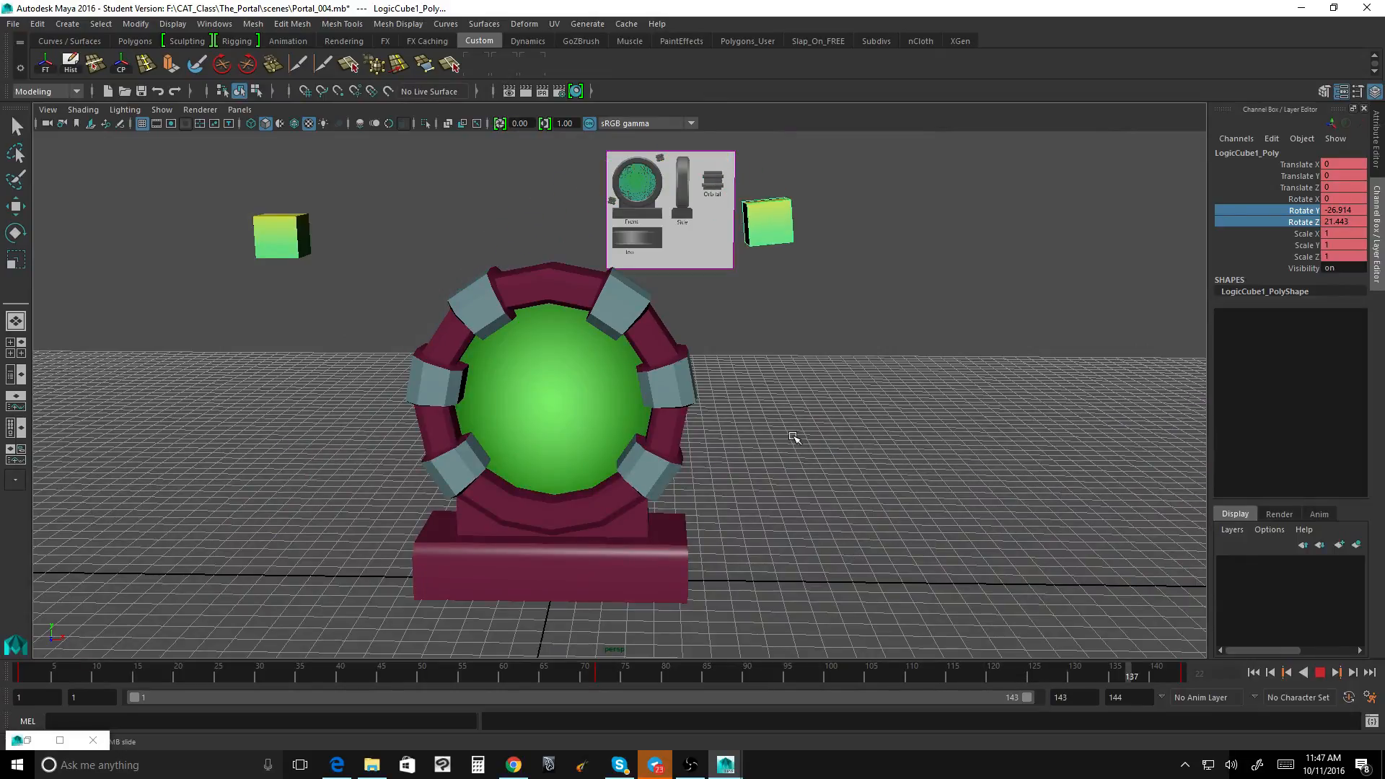
left_click(1321, 673)
Step: Compare the cube's position at frames 1, 143 and 144 by briefly extending the playback range to 144, and replay the loop ending at 143
left_click_drag(519, 679, 17, 662)
left_click_drag(409, 240, 386, 269, "alt")
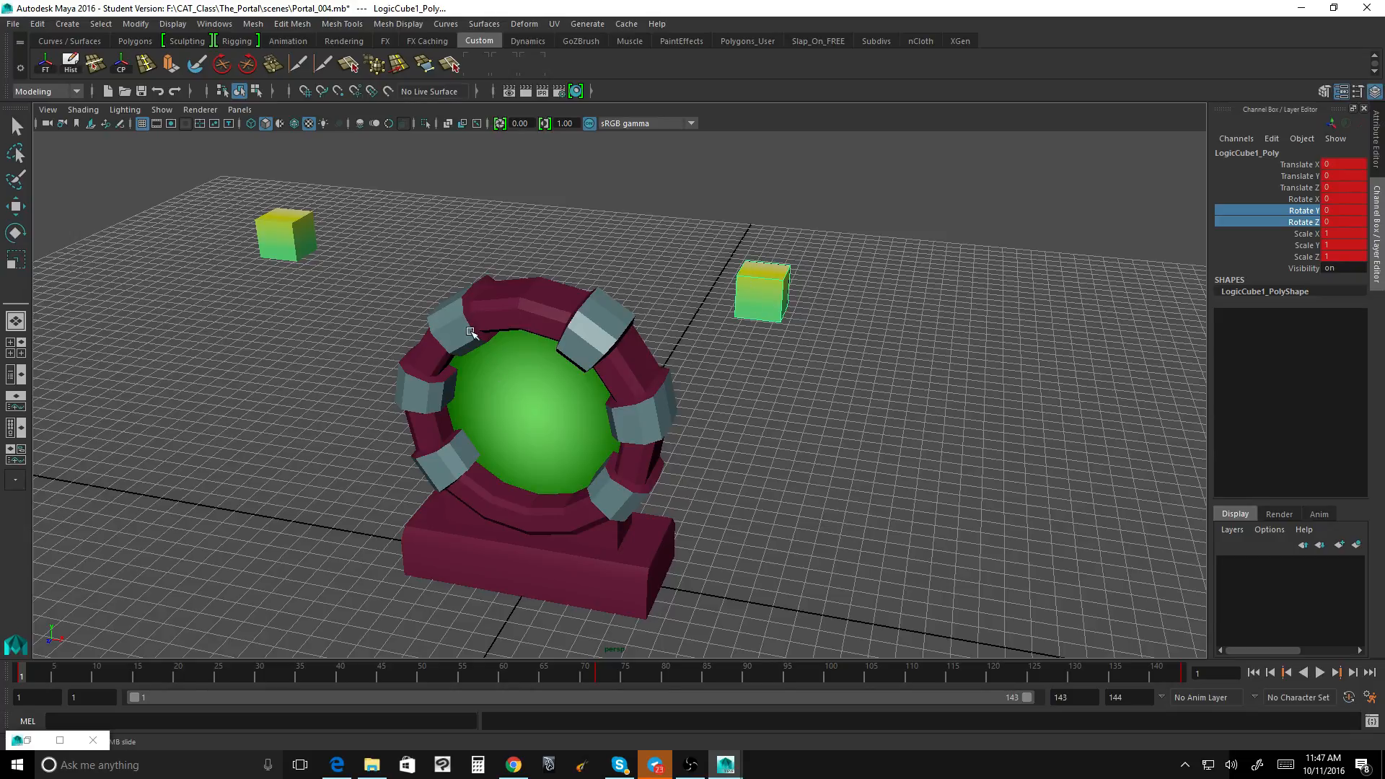
left_click_drag(1176, 675, 1181, 677)
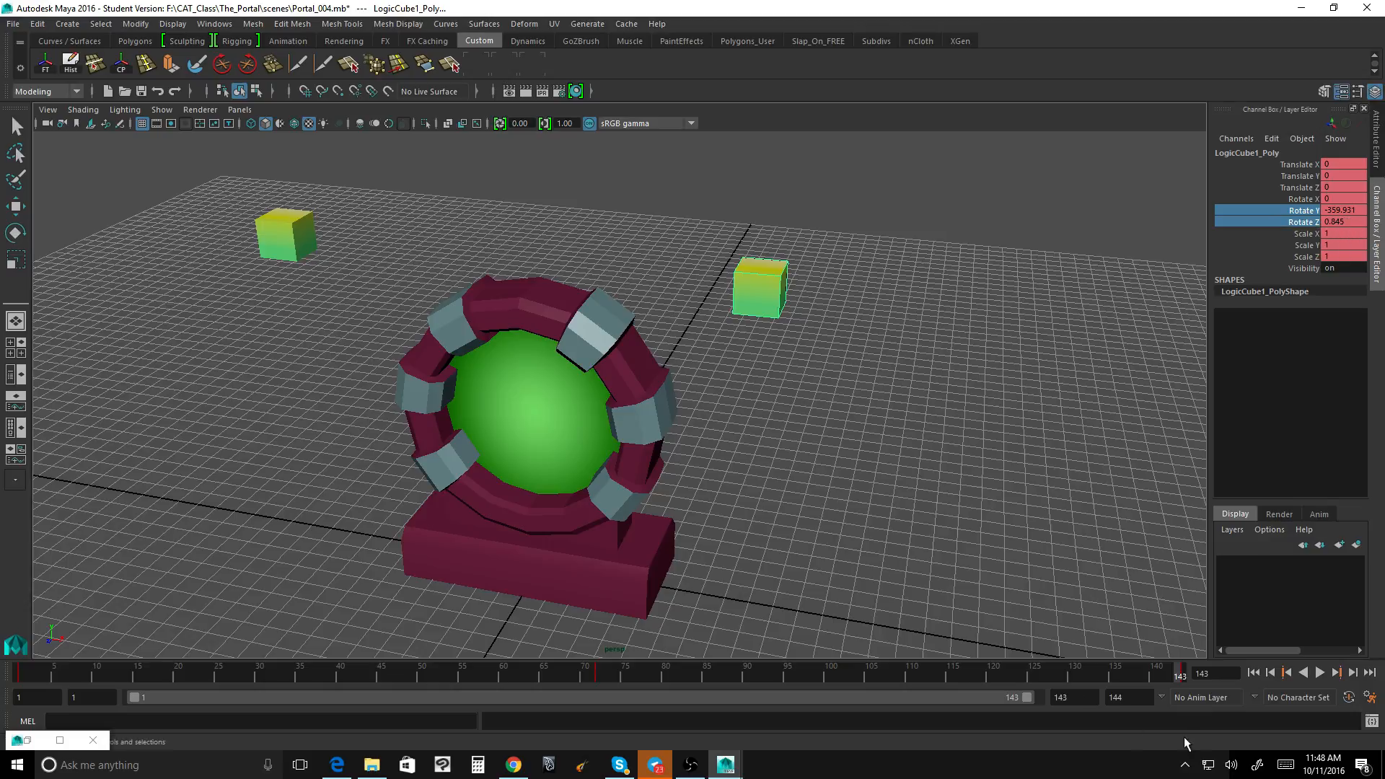
left_click_drag(1029, 696, 1036, 696)
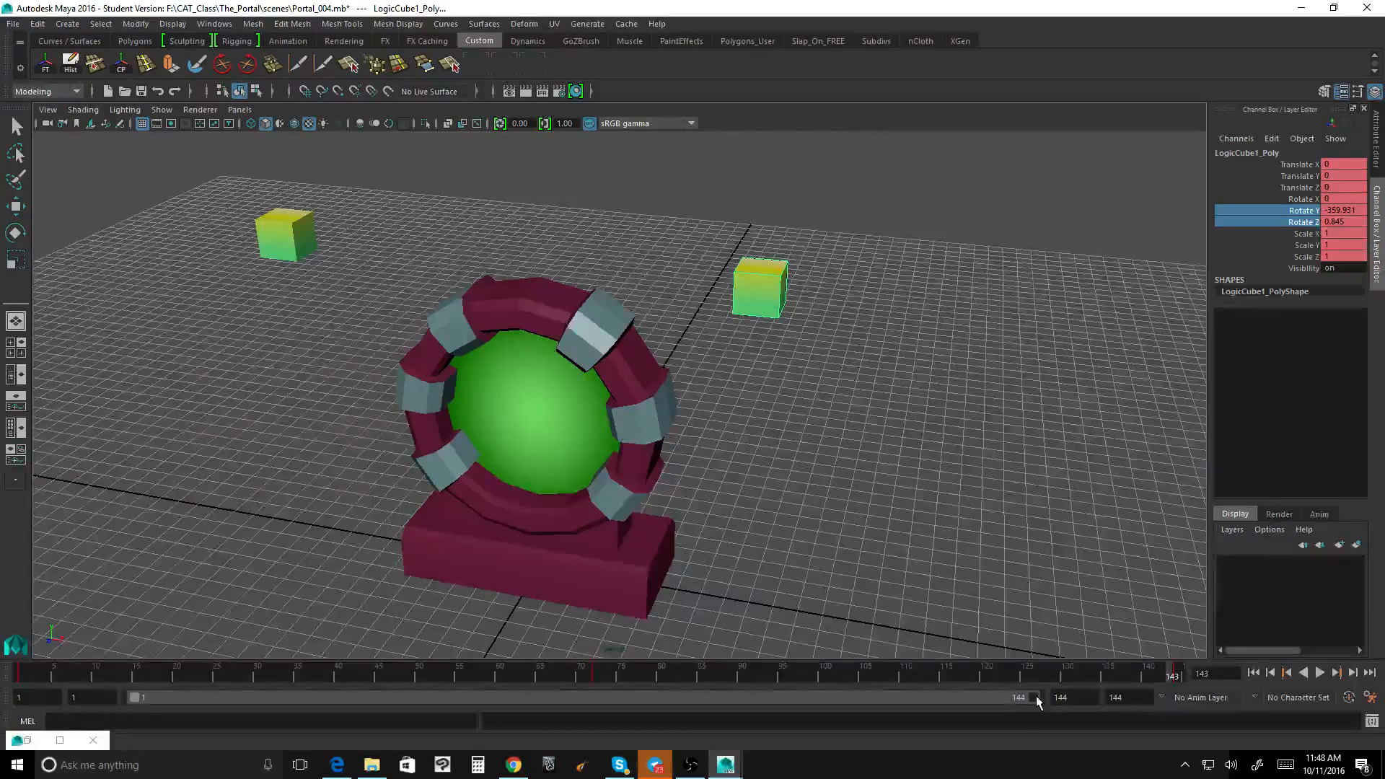
left_click(1179, 674)
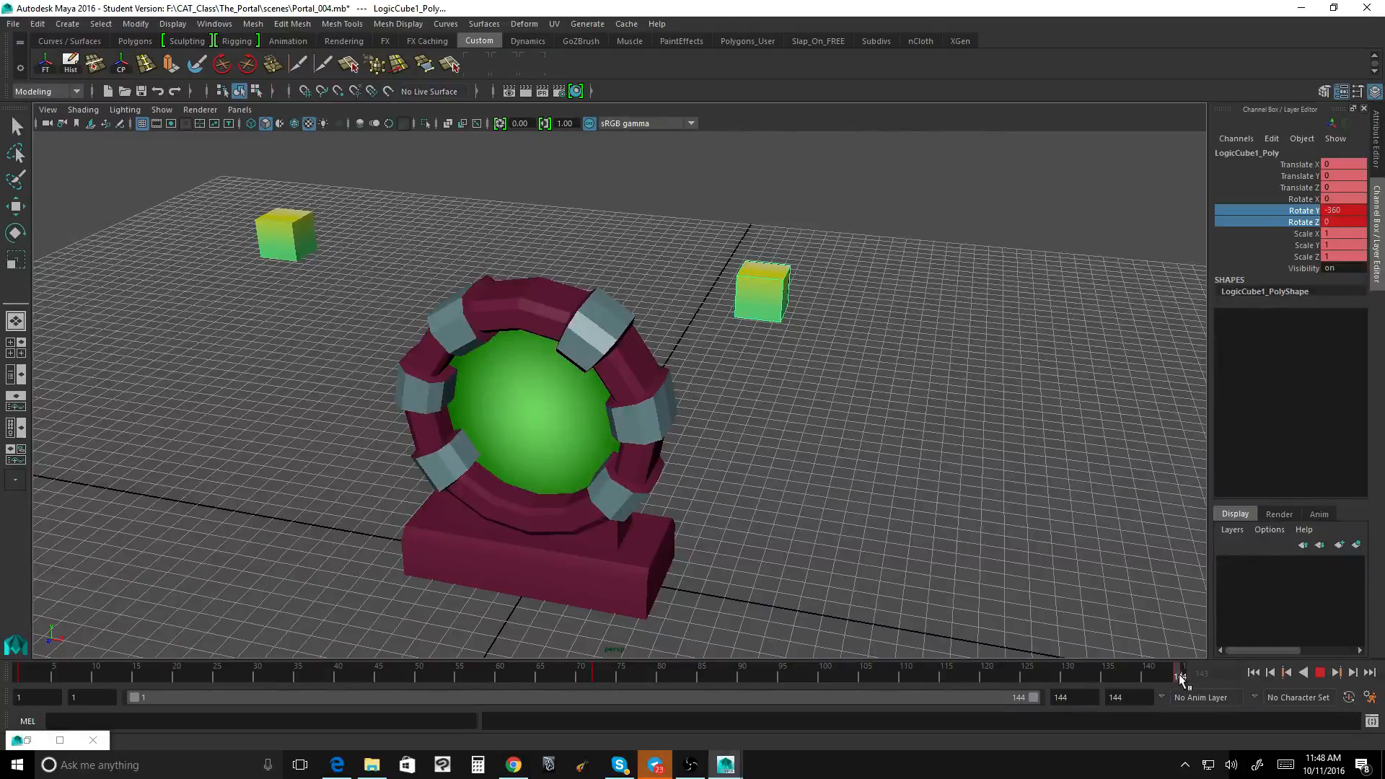
left_click(1172, 674)
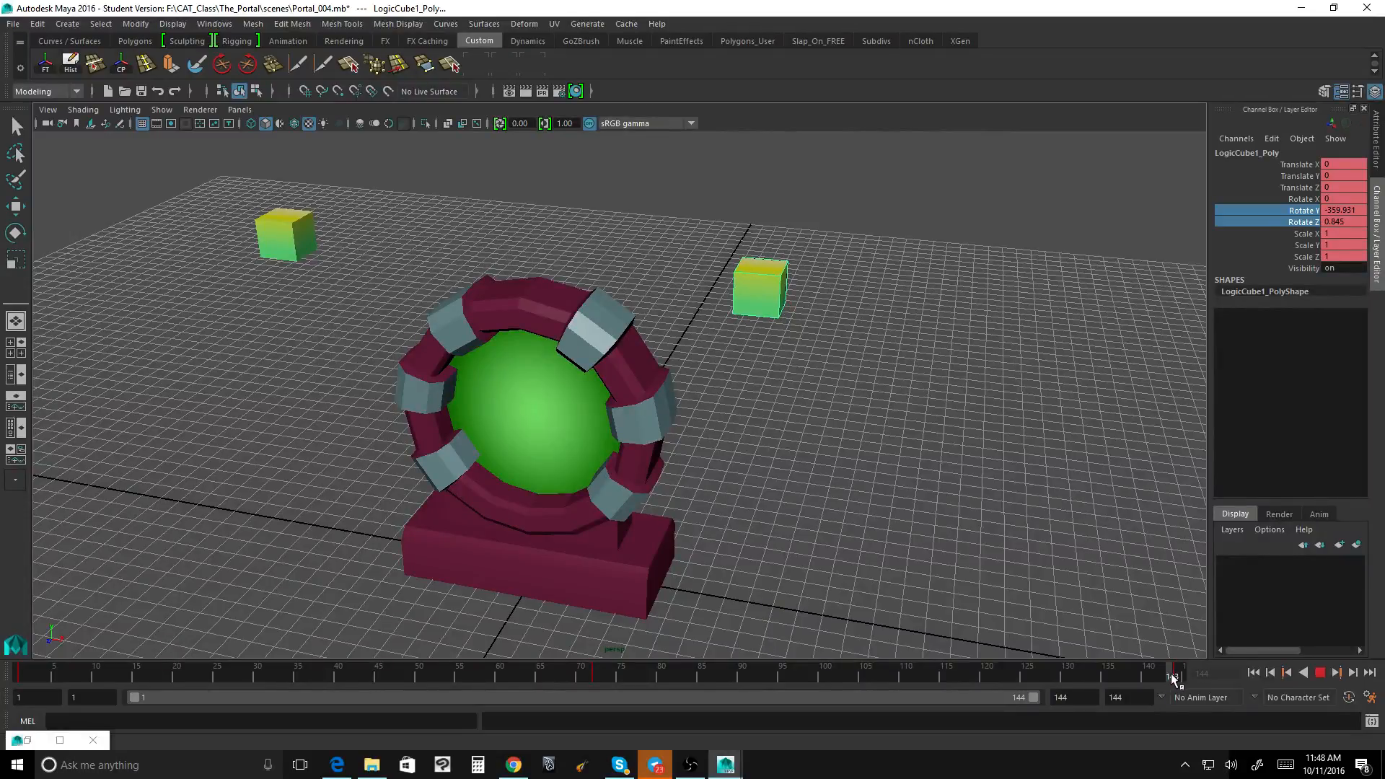
left_click_drag(1032, 695, 1029, 696)
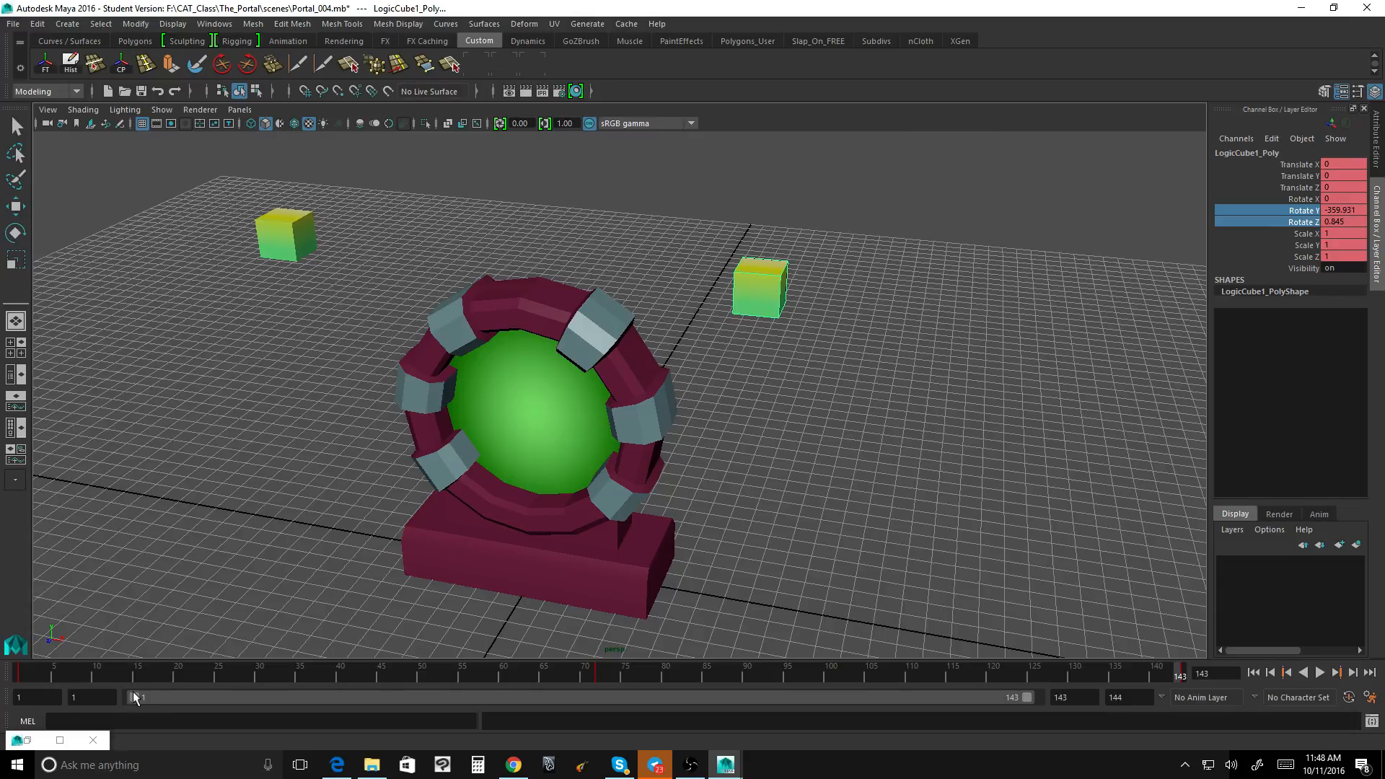
left_click(1320, 673)
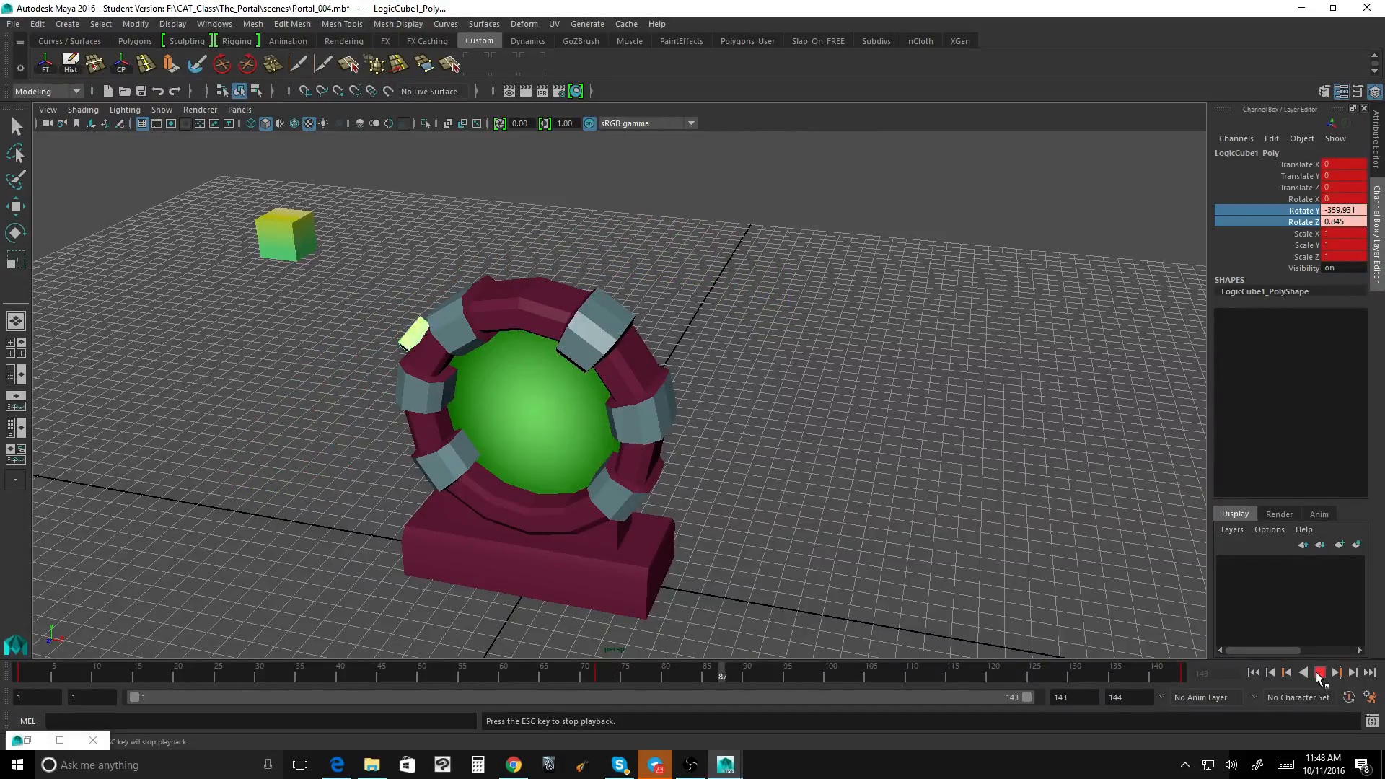
left_click(1320, 673)
Step: Return to frame 1 and key all translate, rotate and scale channels of LogicCube2_Poly
left_click_drag(772, 674, 20, 675)
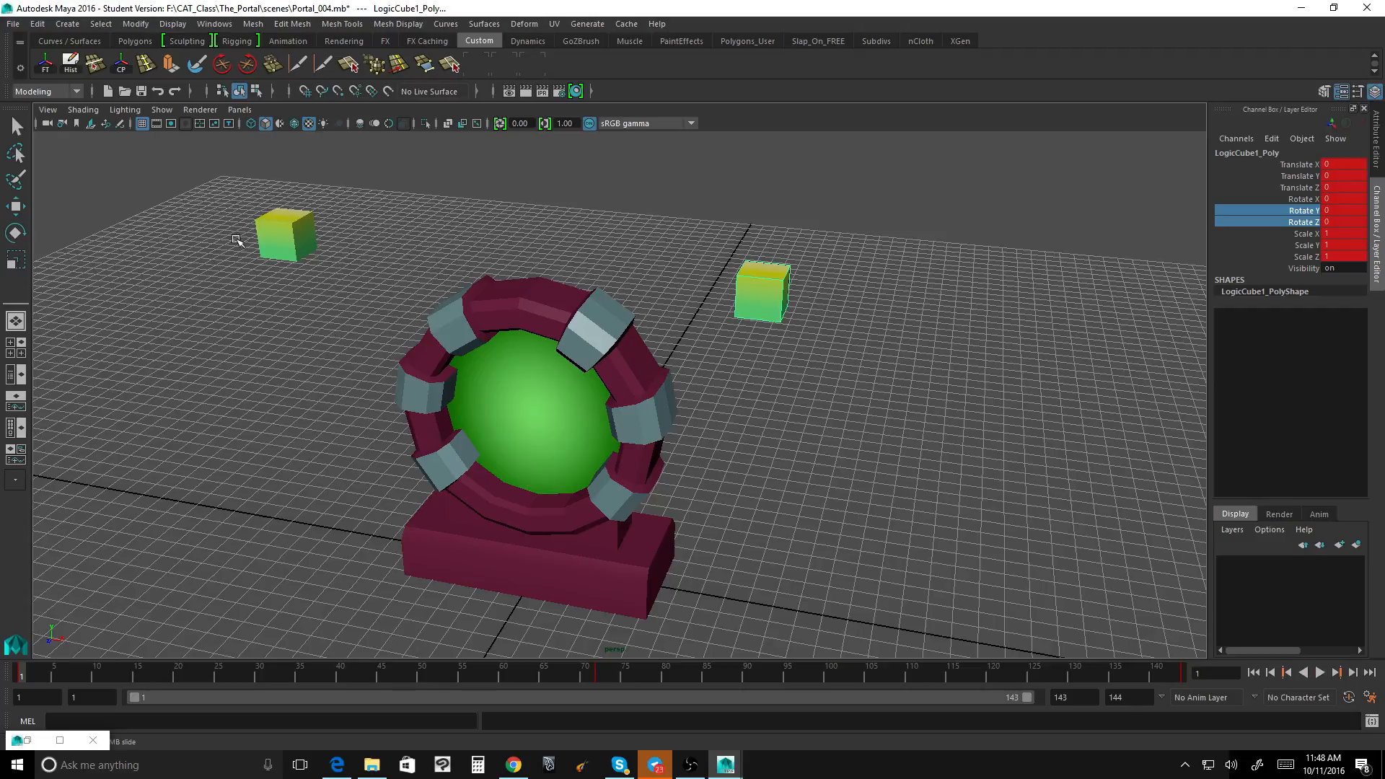
left_click(293, 238)
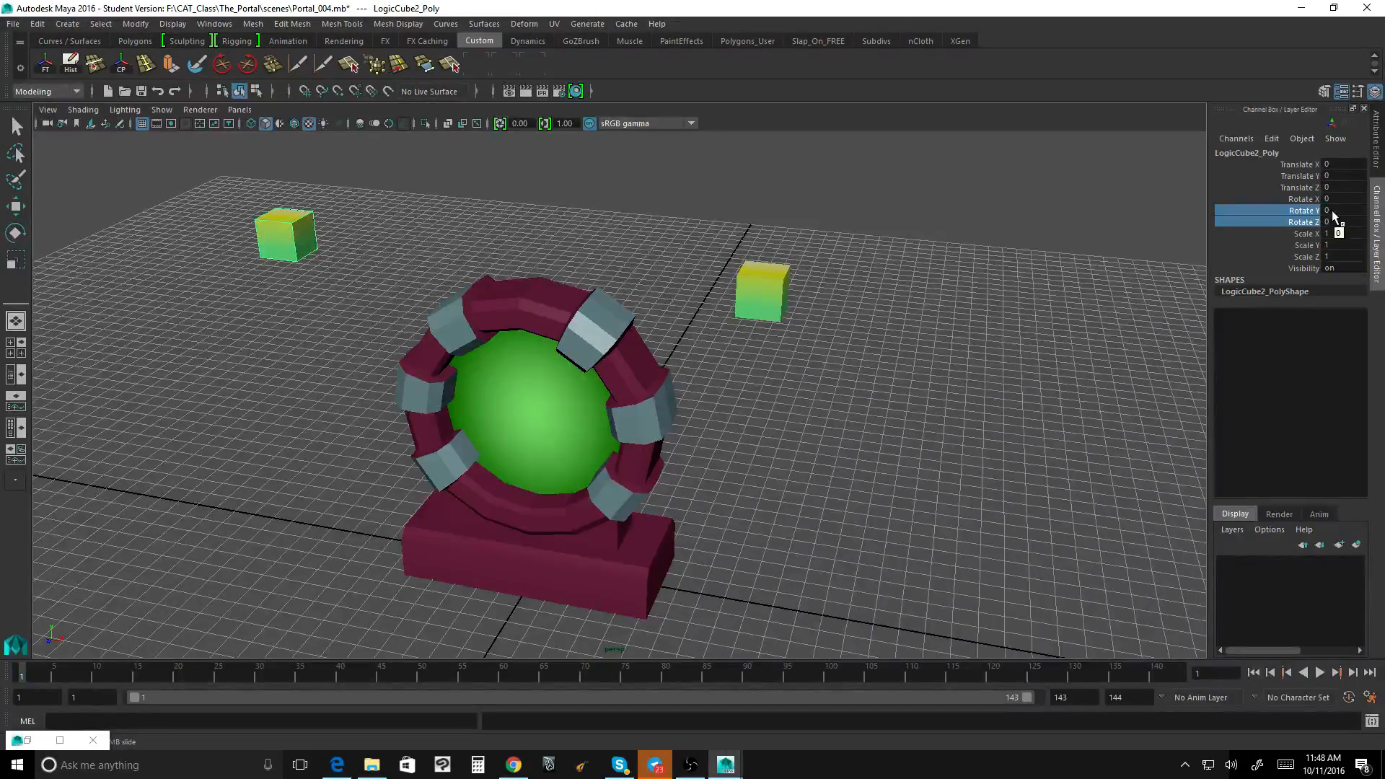
left_click_drag(1313, 164, 1297, 256)
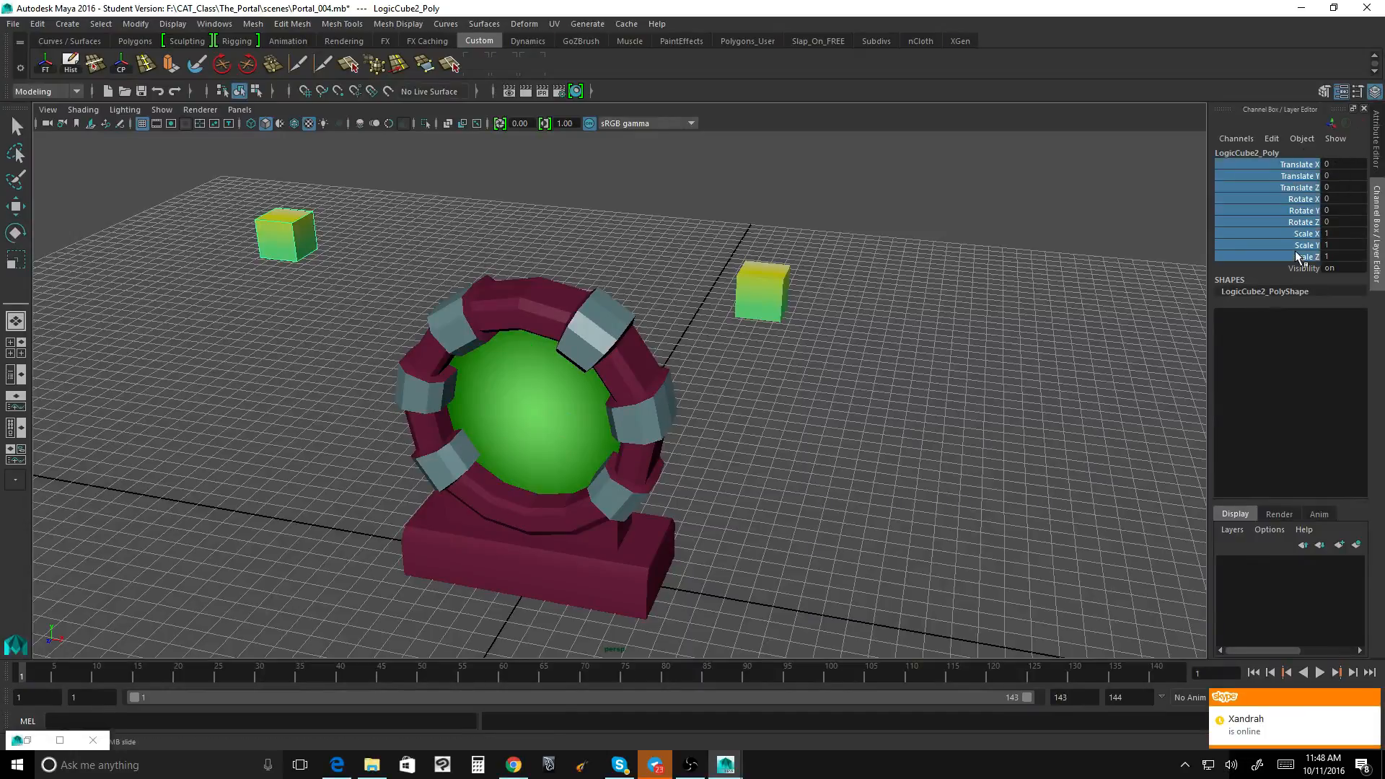
right_click(1293, 227)
left_click(1279, 249)
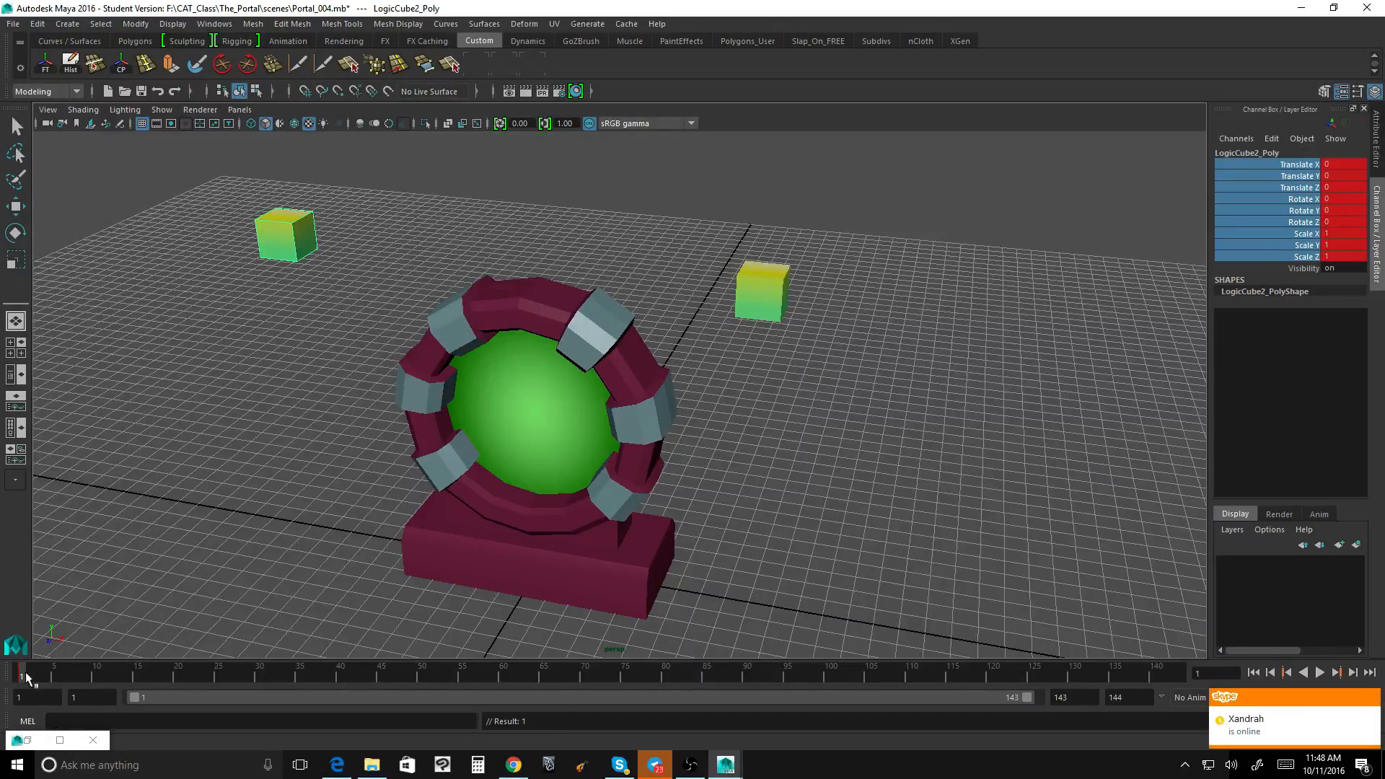
Step: Move to frame 72 and set LogicCube2's Rotate Y to 180
key("alt+v")
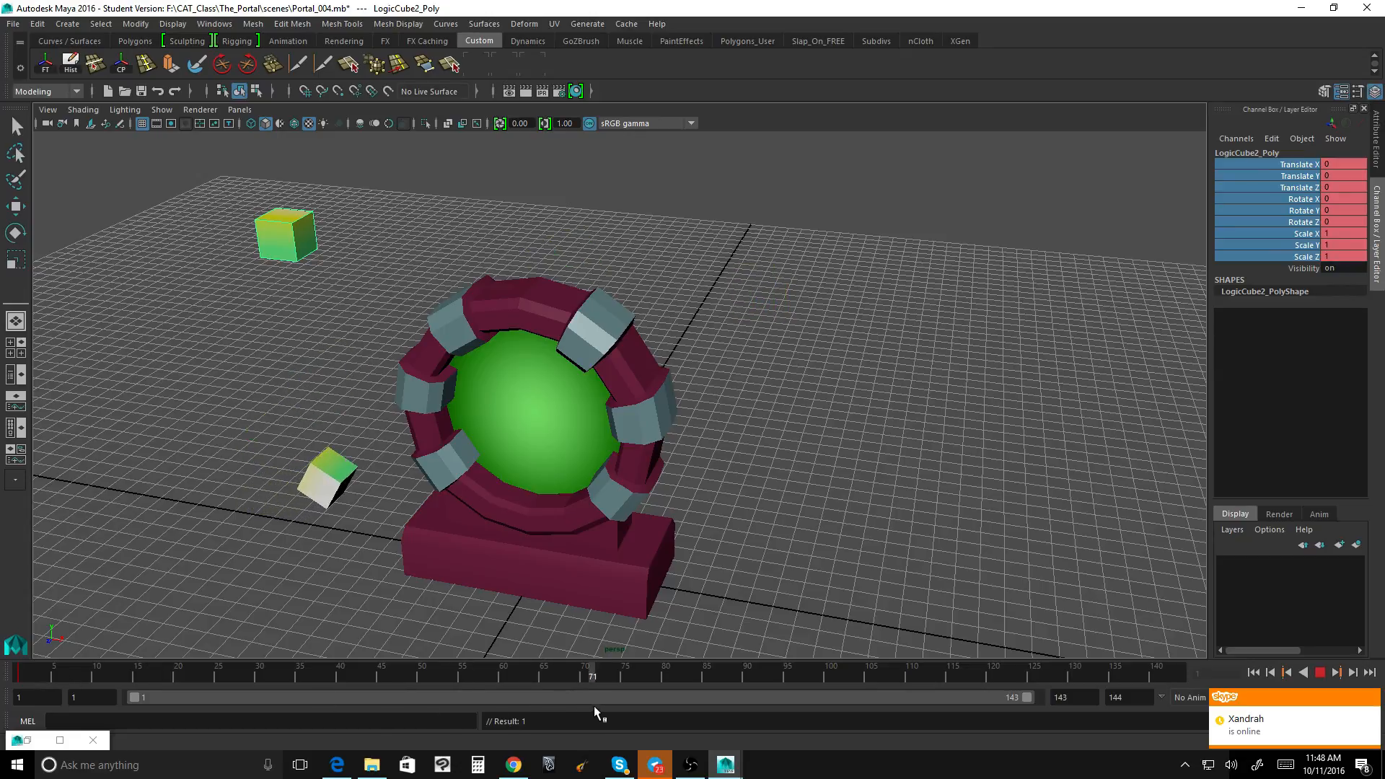
key("alt+v")
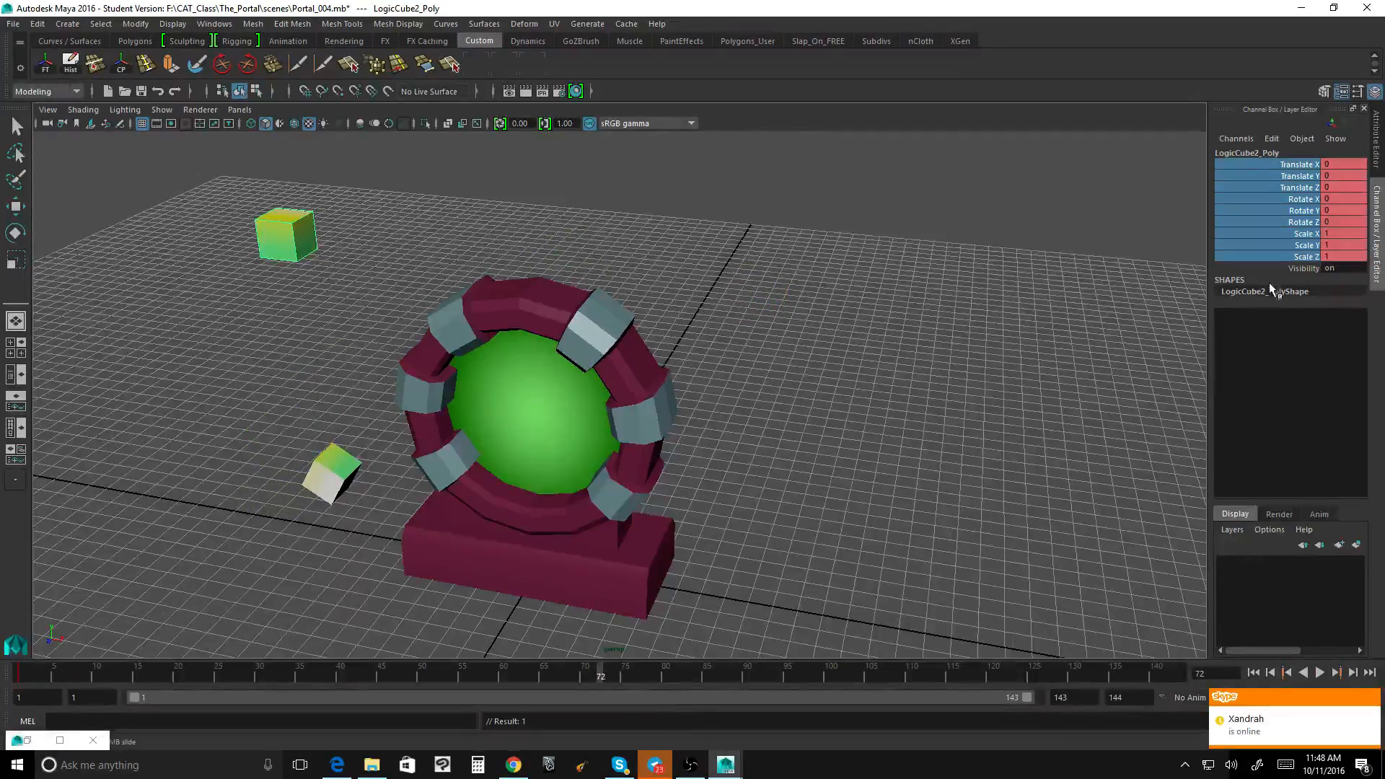
double_click(1335, 210)
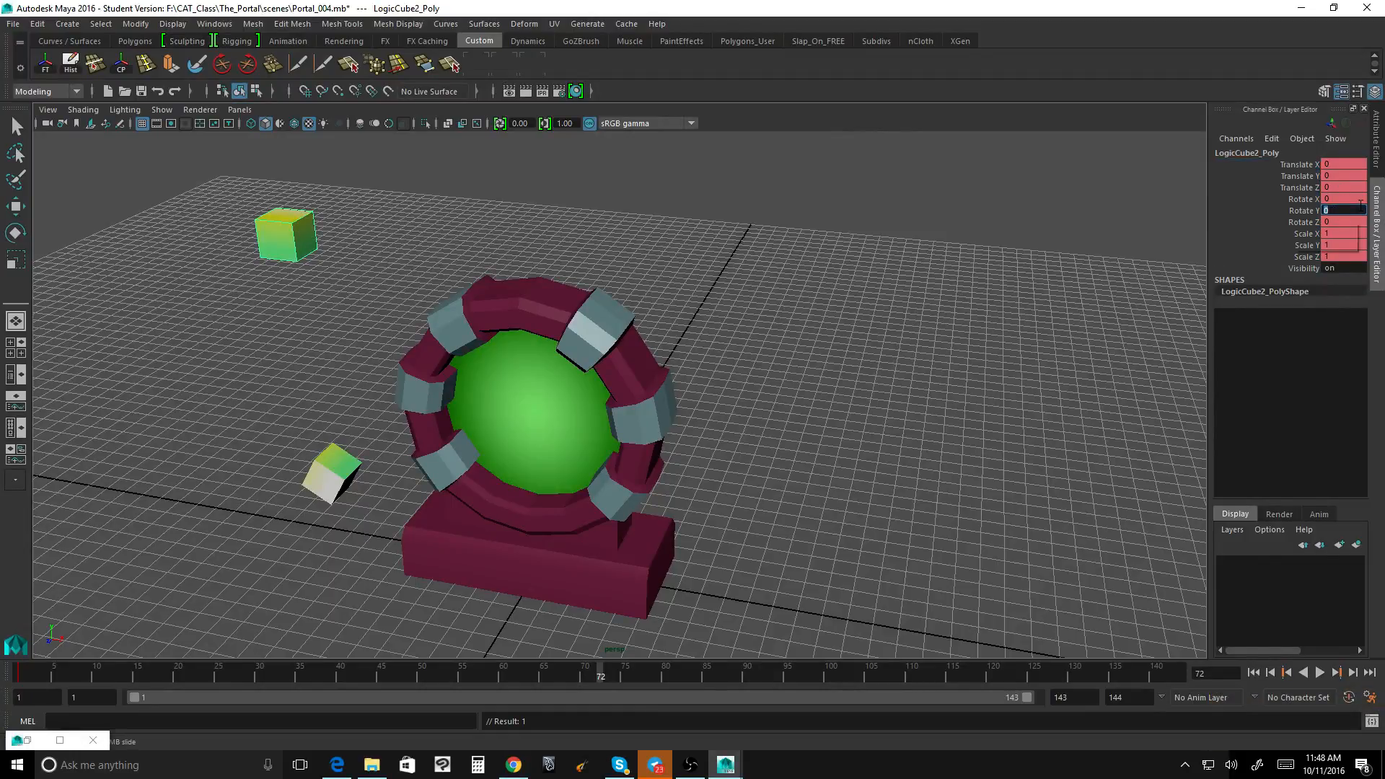
type("180")
key("Return")
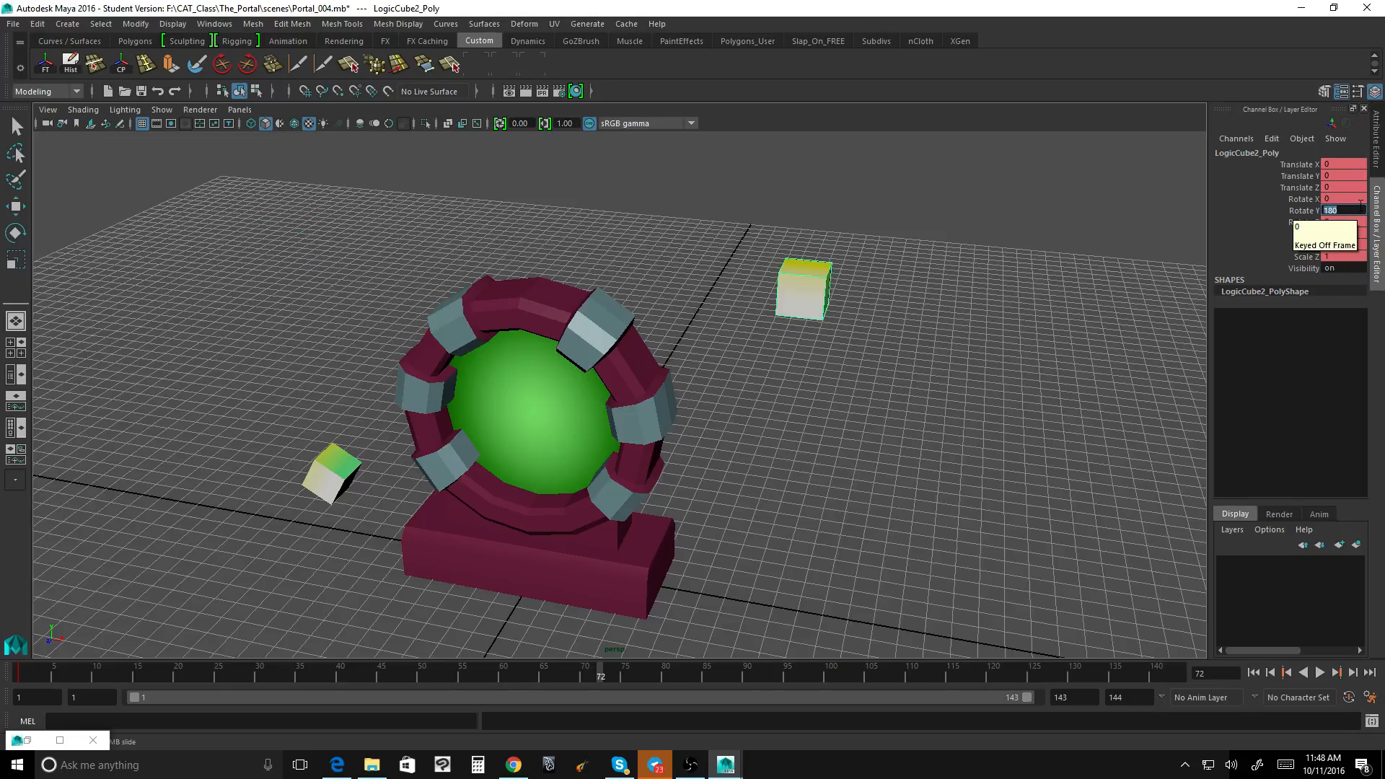
Step: Try a Rotate Z value of 60 on LogicCube2 at frame 72, and undo it
left_click(1335, 222)
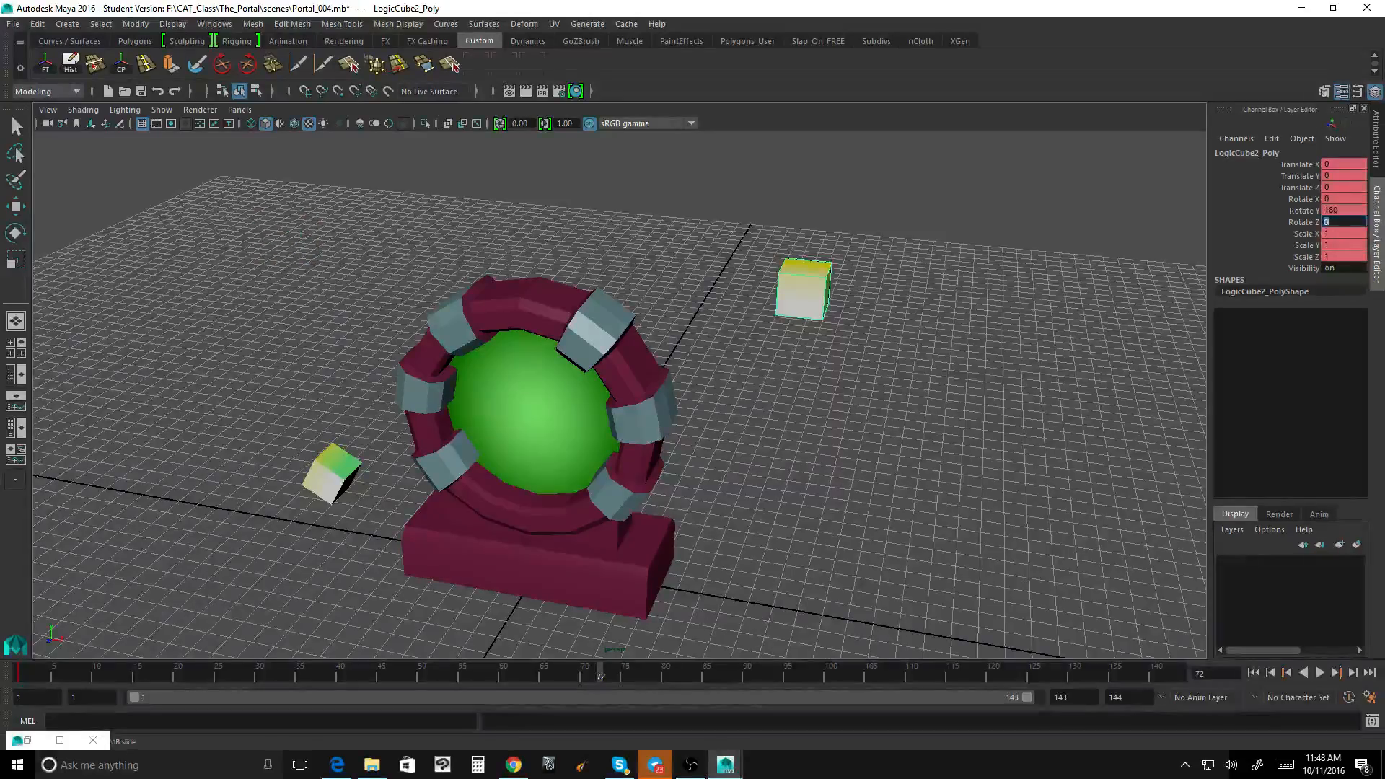
type("60")
key("Return")
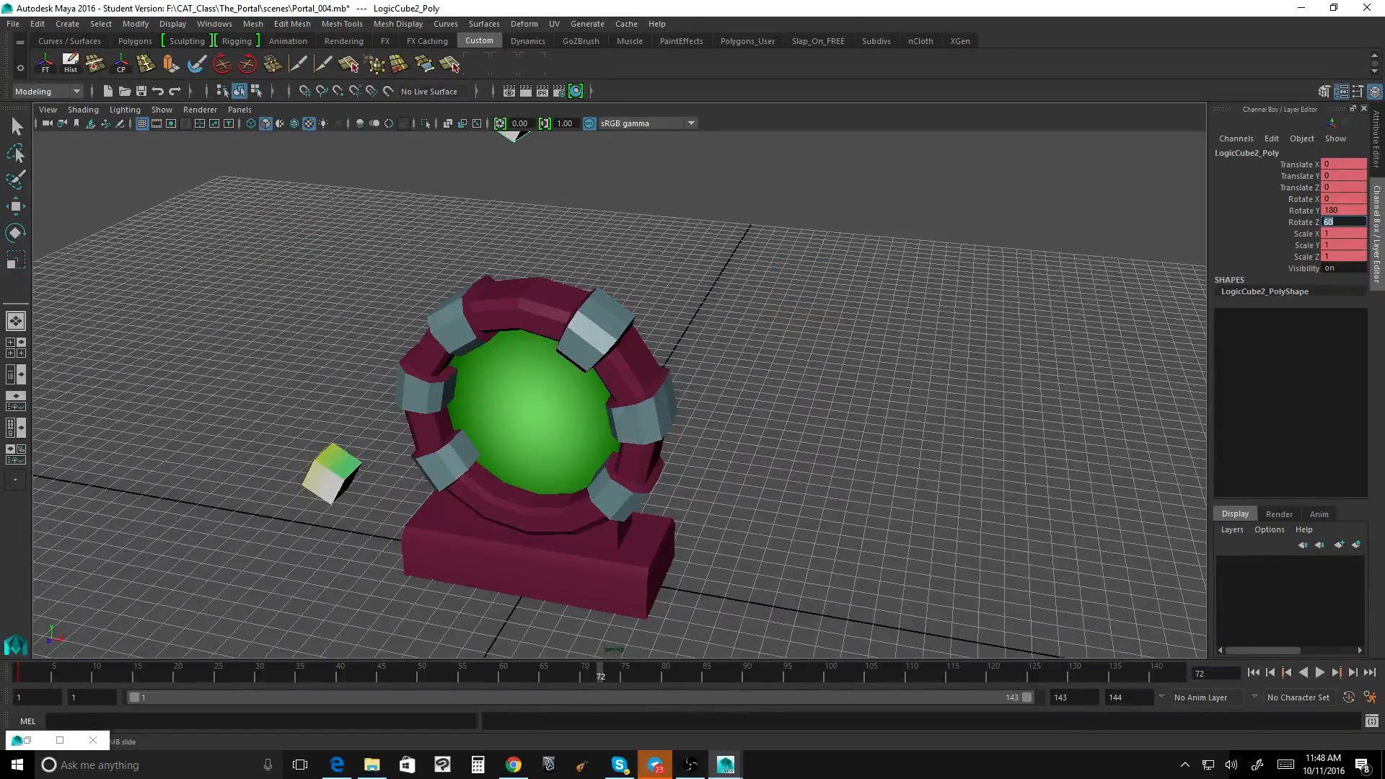
left_click(1161, 241)
key("e")
key("ctrl+z")
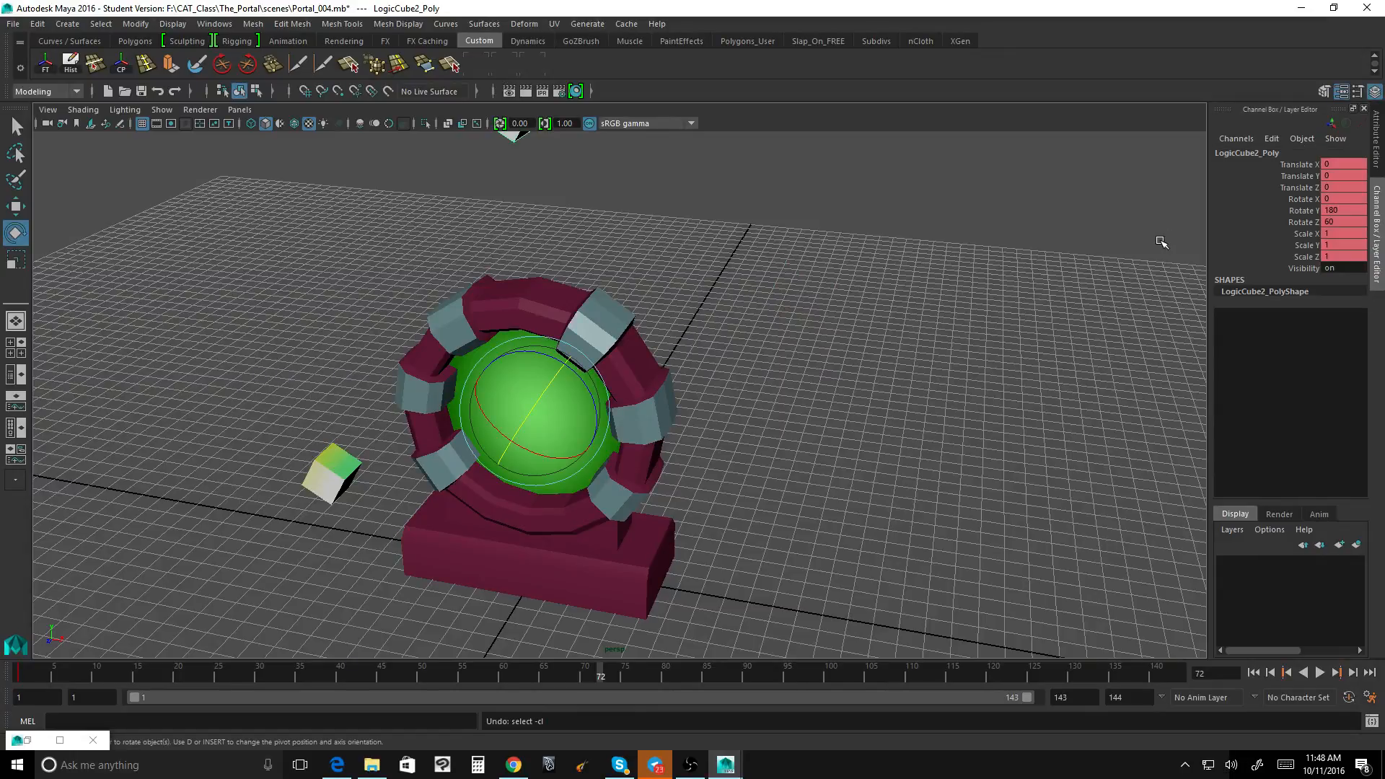
key("ctrl+z")
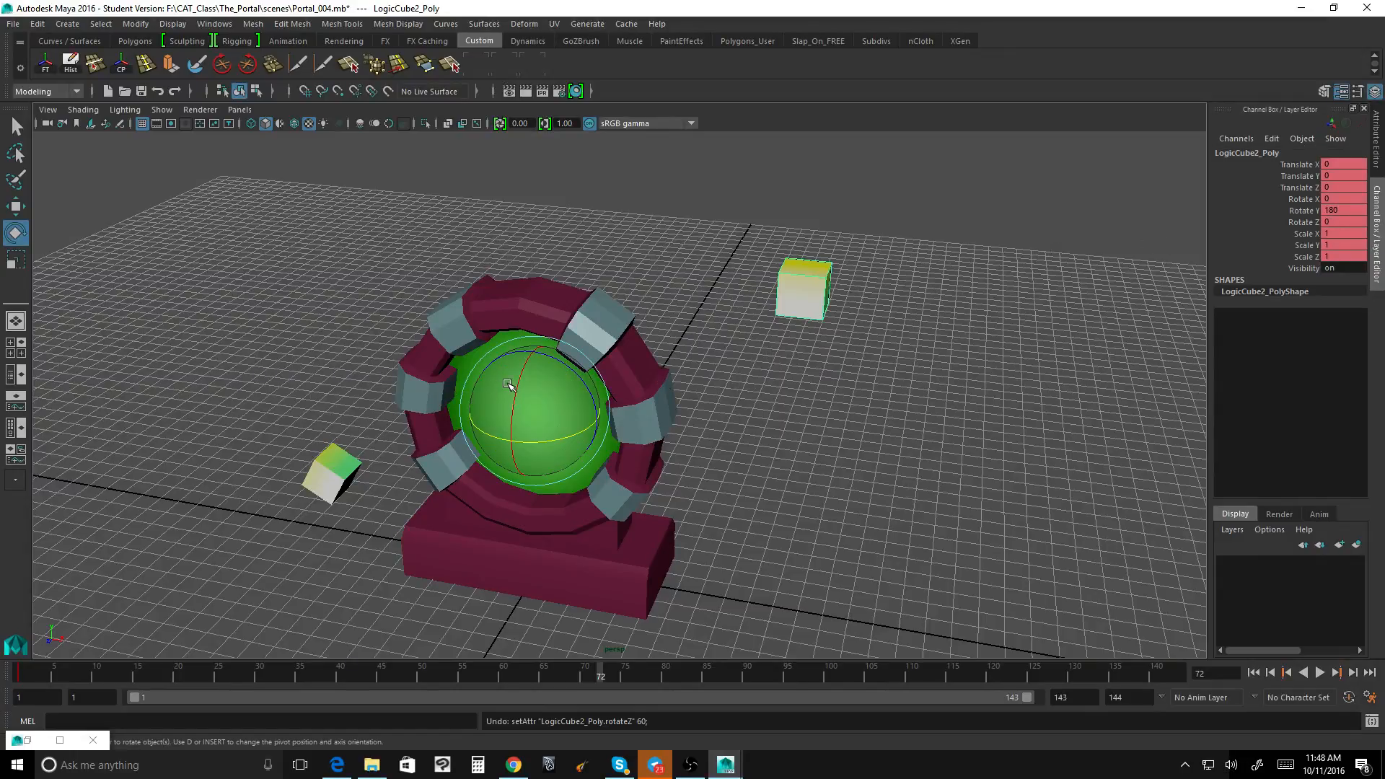
Step: Try rotating LogicCube2 freehand about its X axis, and undo the rotation
left_click_drag(511, 395, 513, 429)
key("ctrl+z")
key("ctrl+z")
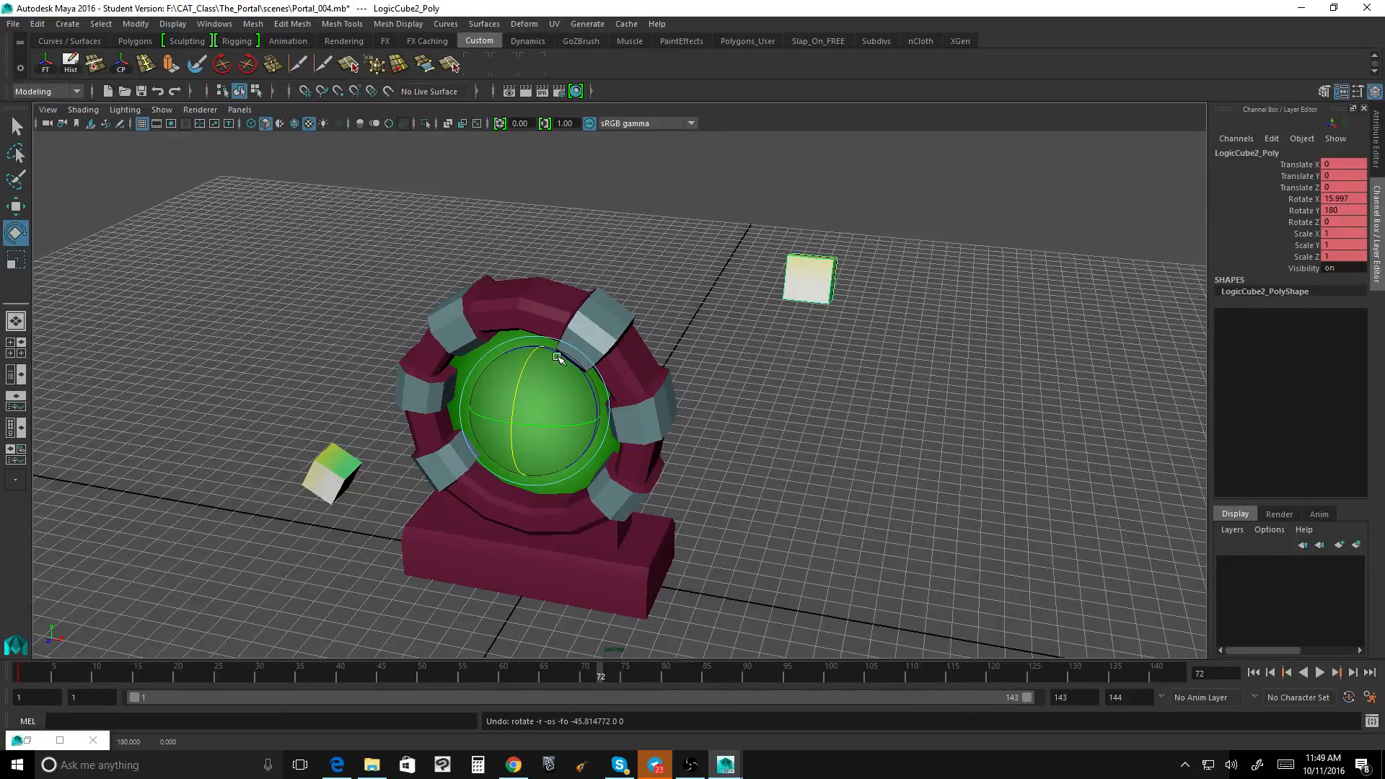
Step: Rotate LogicCube2 freehand at frame 72, and set its Rotate Z to -60
left_click_drag(681, 357, 711, 346, "alt")
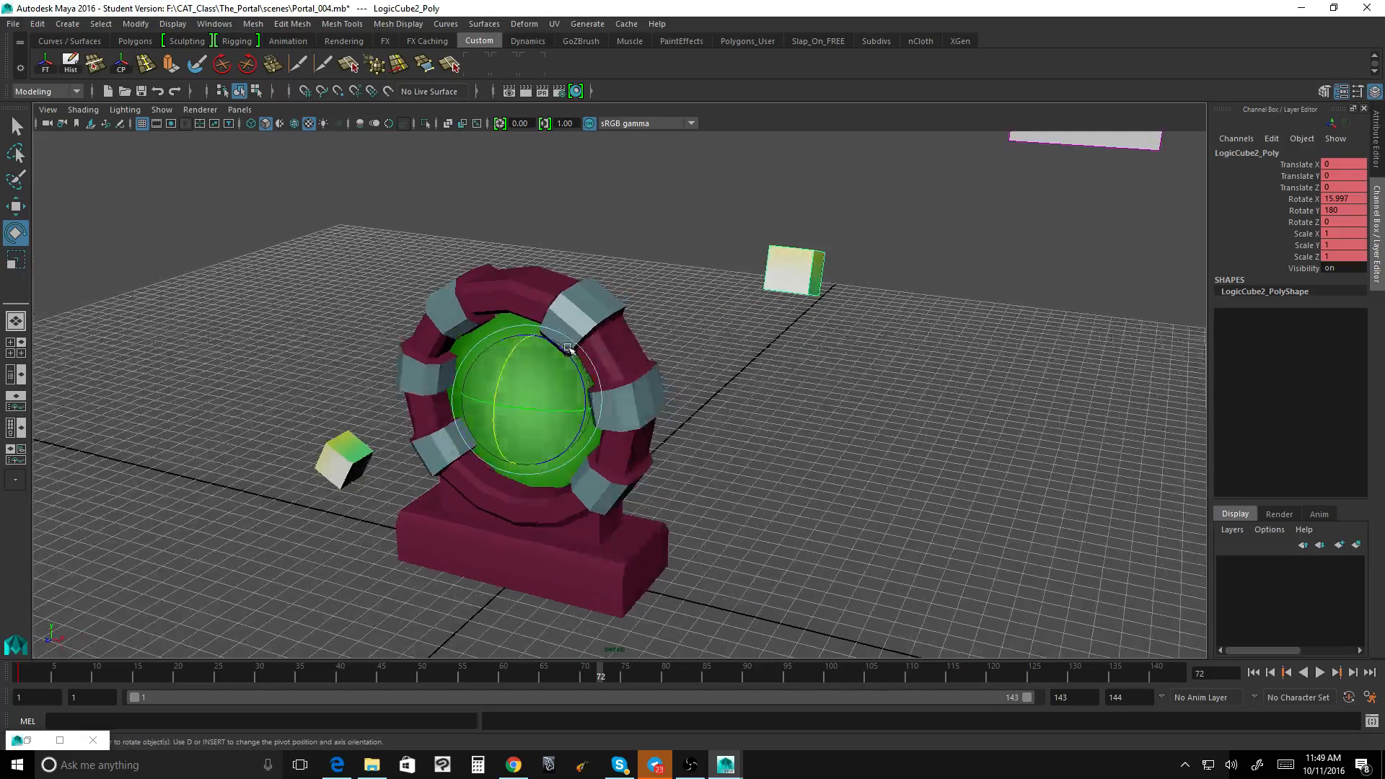
left_click_drag(564, 349, 582, 404)
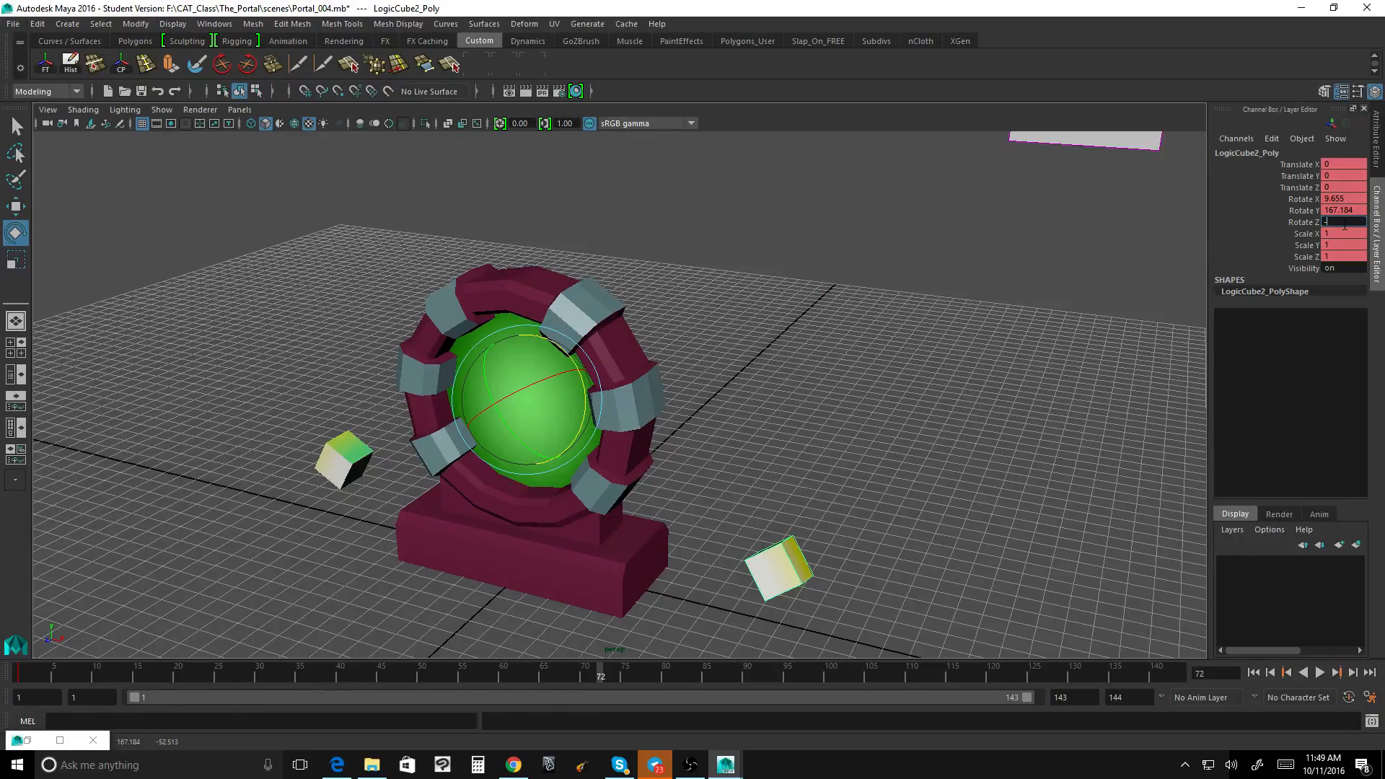
key("Return")
mouse_move(1017, 281)
left_mouse_down("alt")
mouse_move(996, 288)
mouse_move(1005, 260)
mouse_move(1012, 288)
mouse_move(1032, 271)
left_mouse_up("alt")
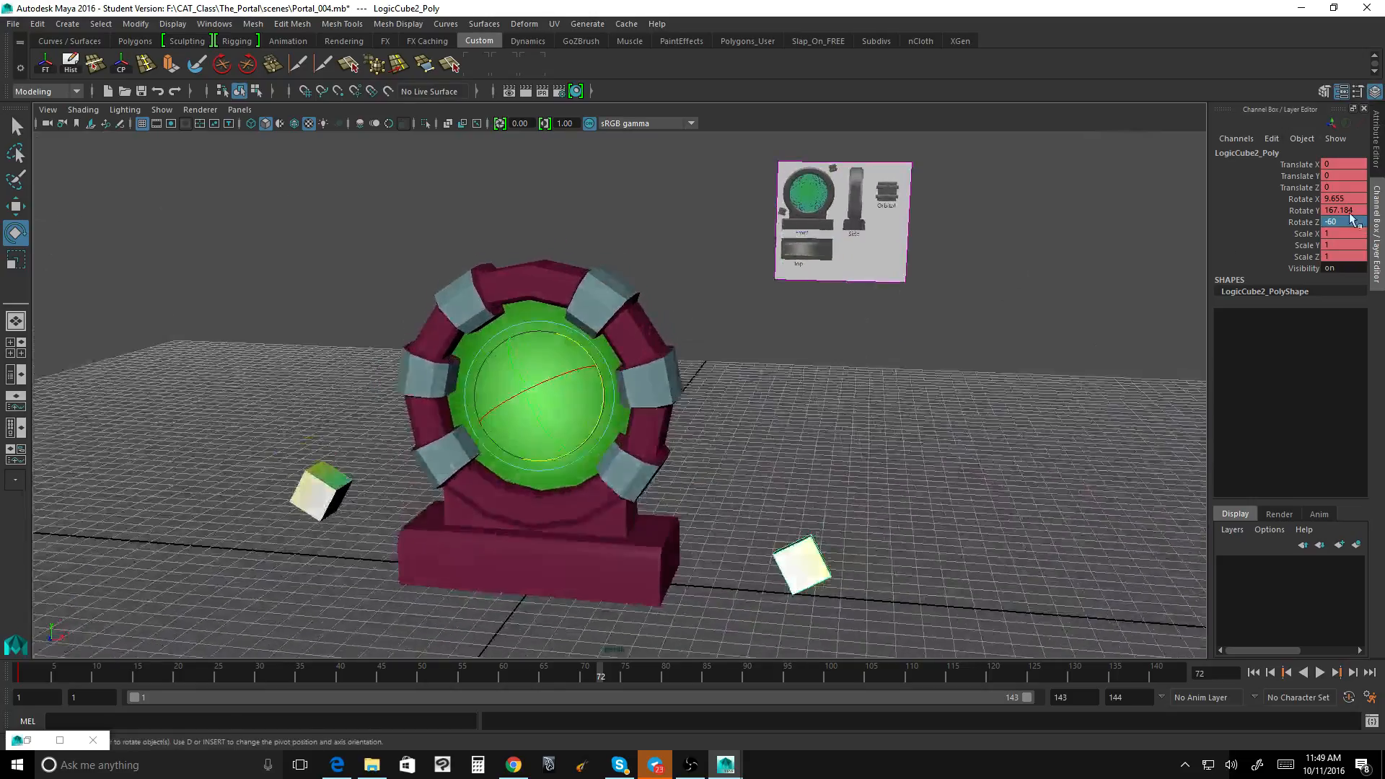
Step: Set LogicCube2's Rotate Y to 180 and its Rotate X to 0 at frame 72
left_click_drag(1302, 210, 1309, 226)
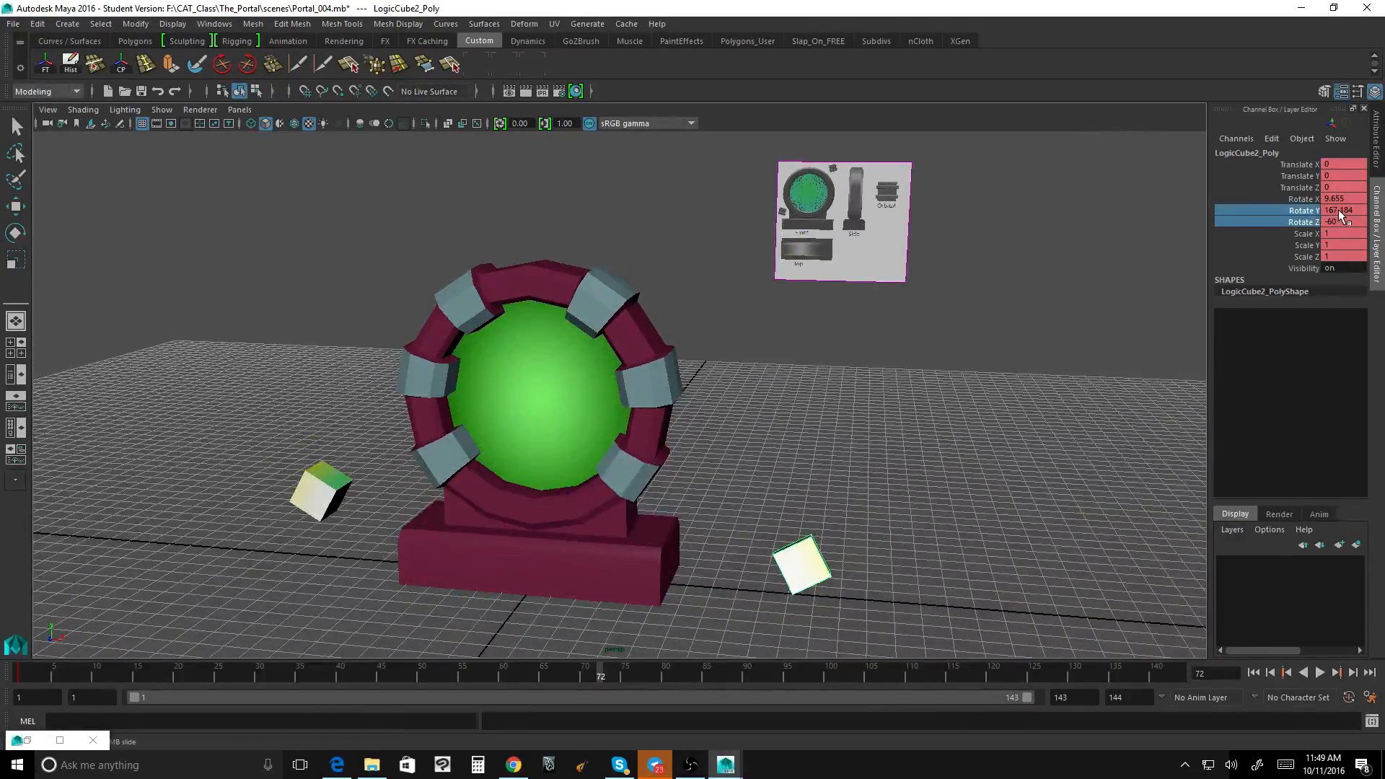
double_click(1340, 211)
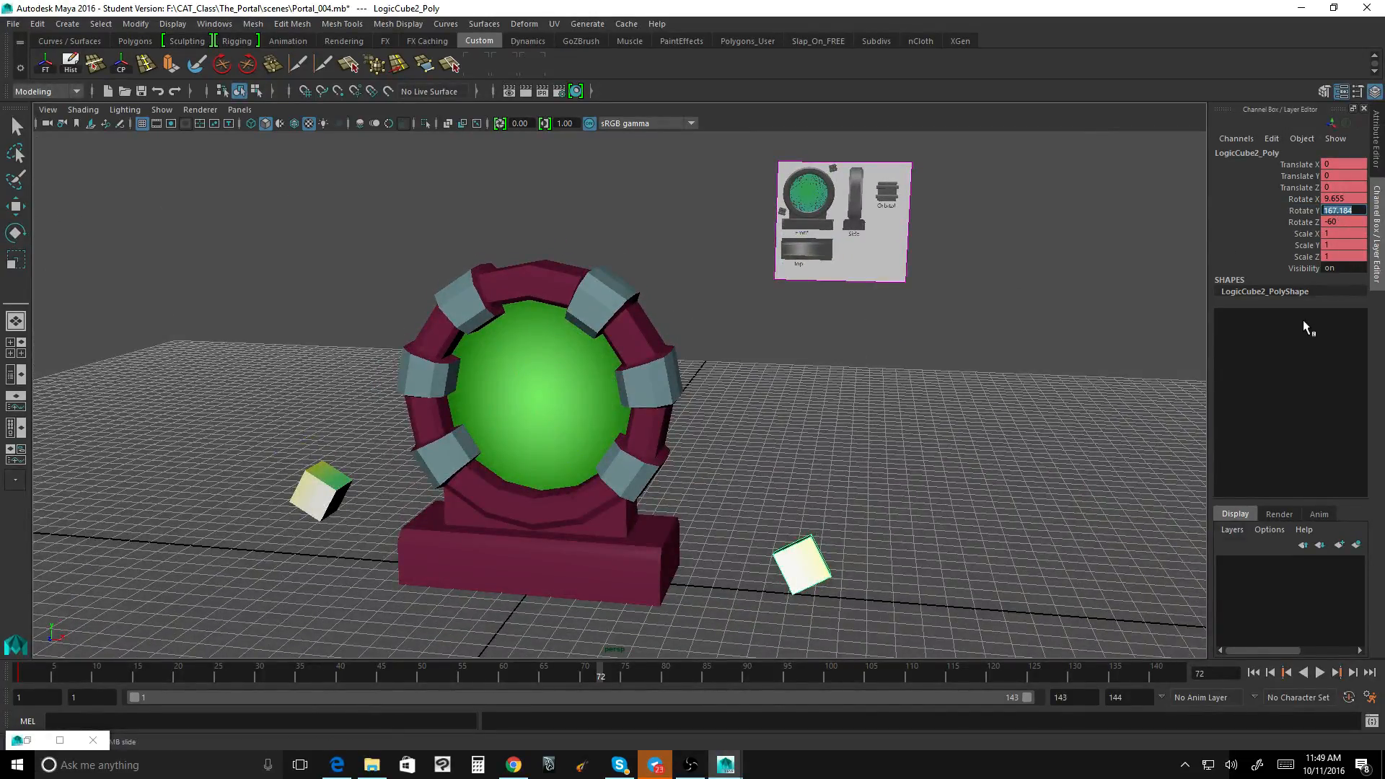
type("180")
key("Return")
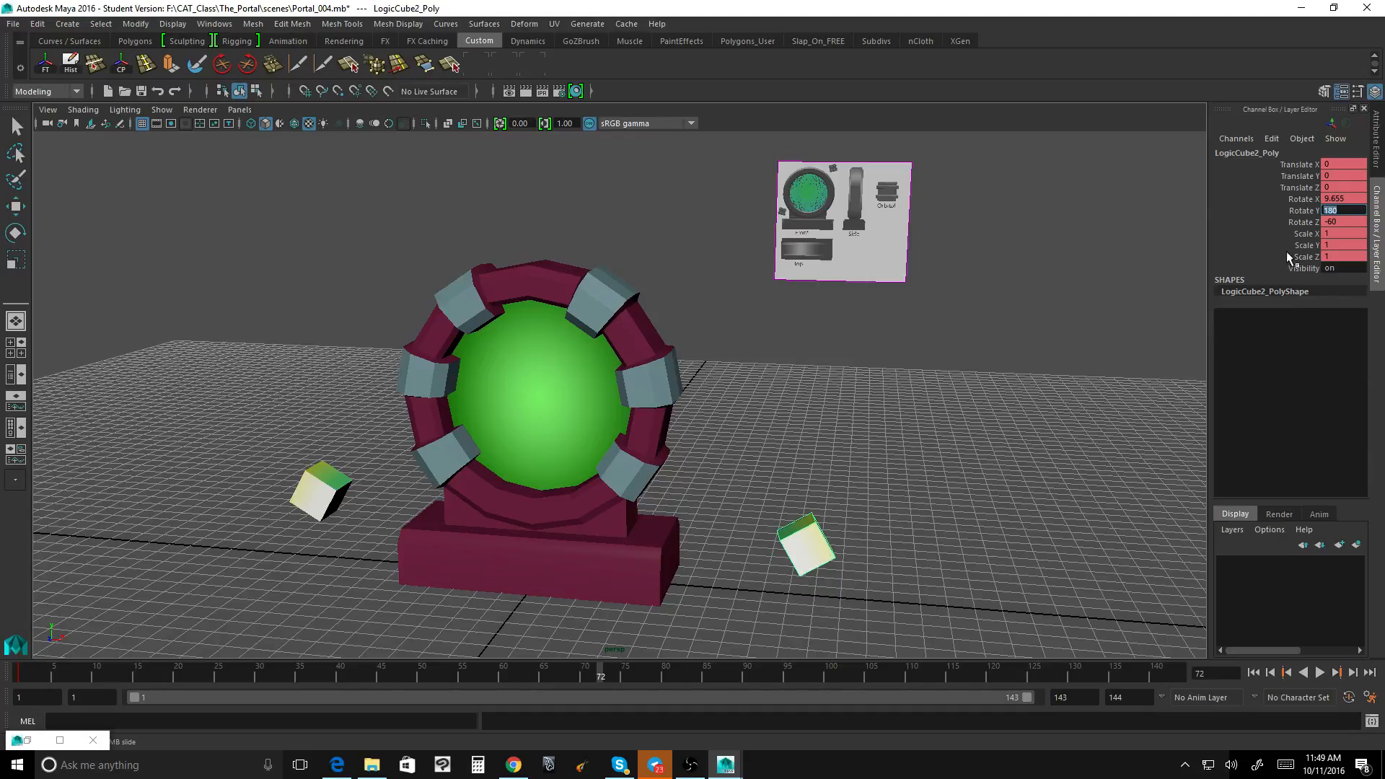
left_click(1299, 199)
double_click(1340, 199)
type("0")
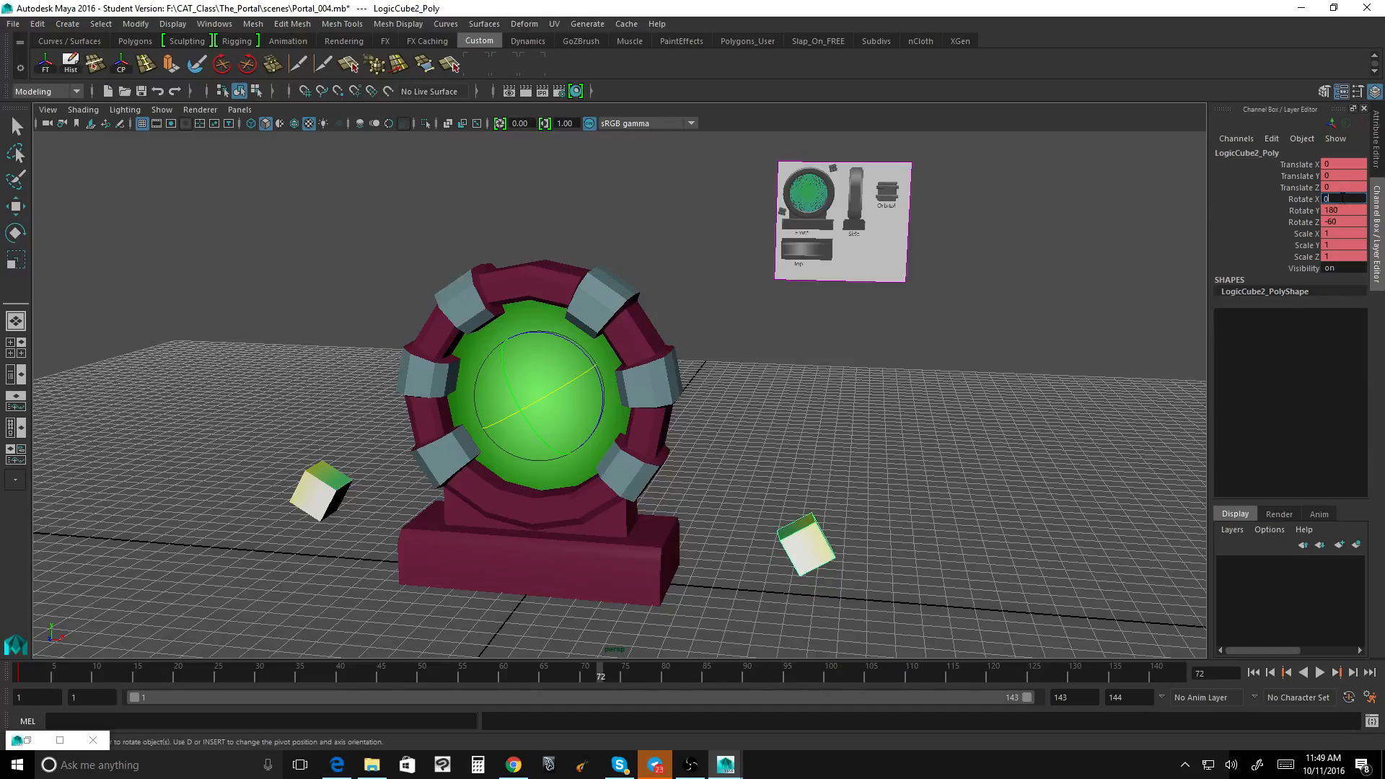
key("Return")
Step: Key LogicCube2's Rotate Y and Rotate Z channels at frame 72
left_click(1304, 210)
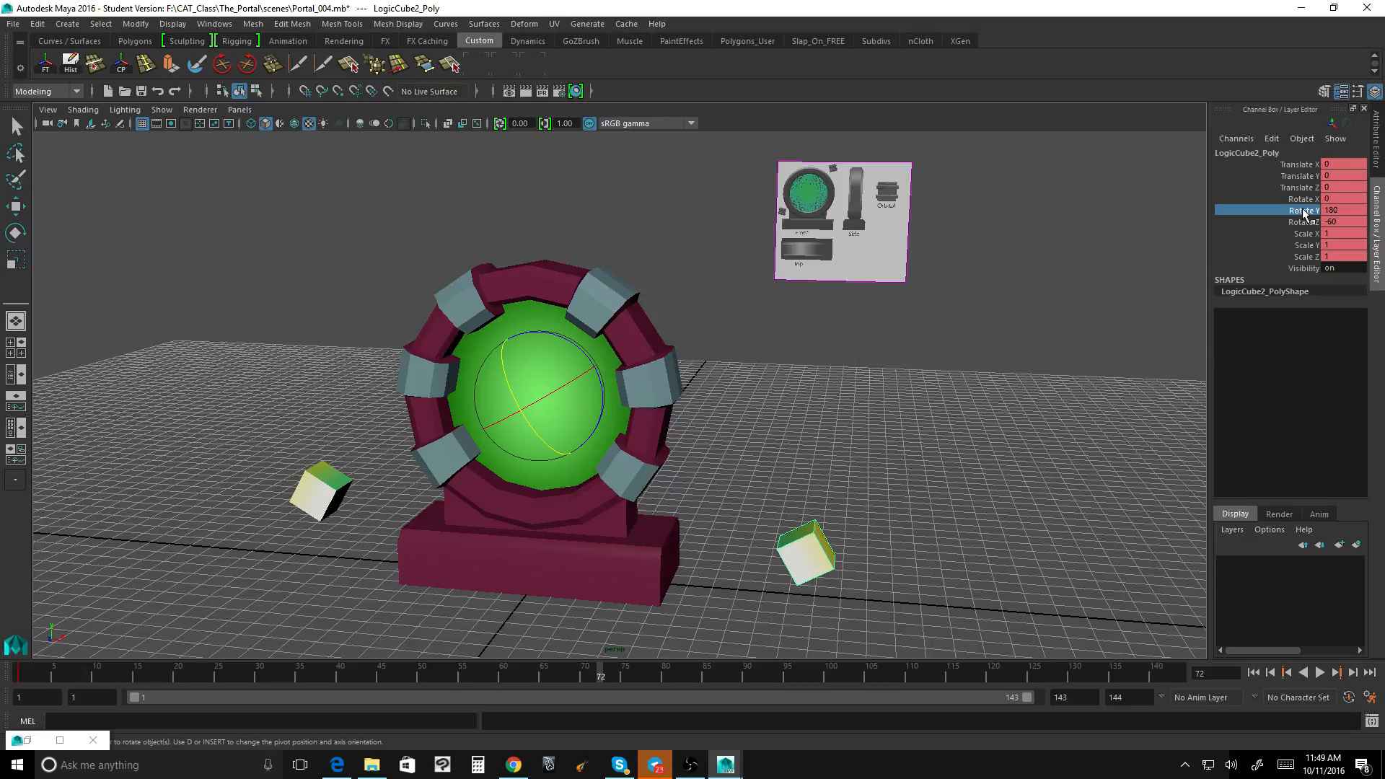
left_click_drag(1303, 212, 1304, 224)
right_click(1304, 222)
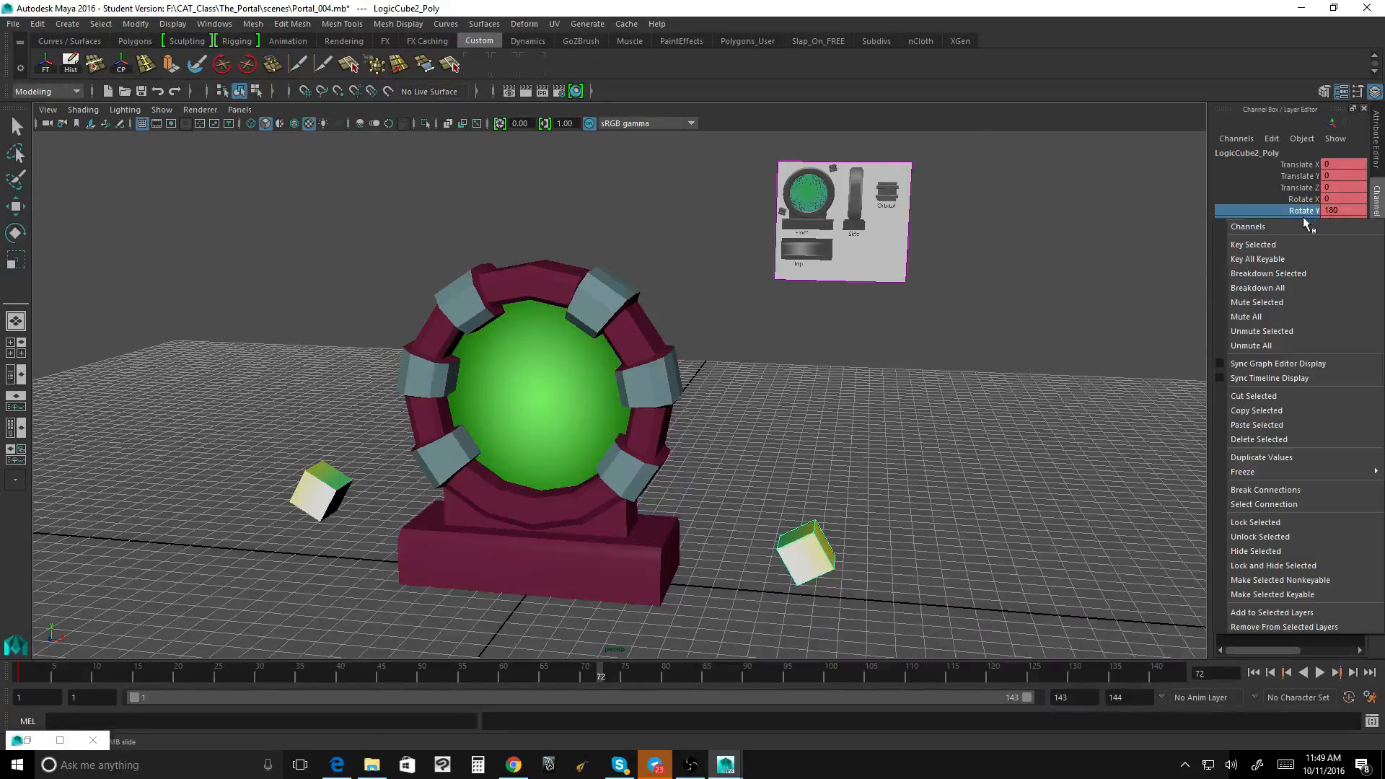
left_click(1299, 244)
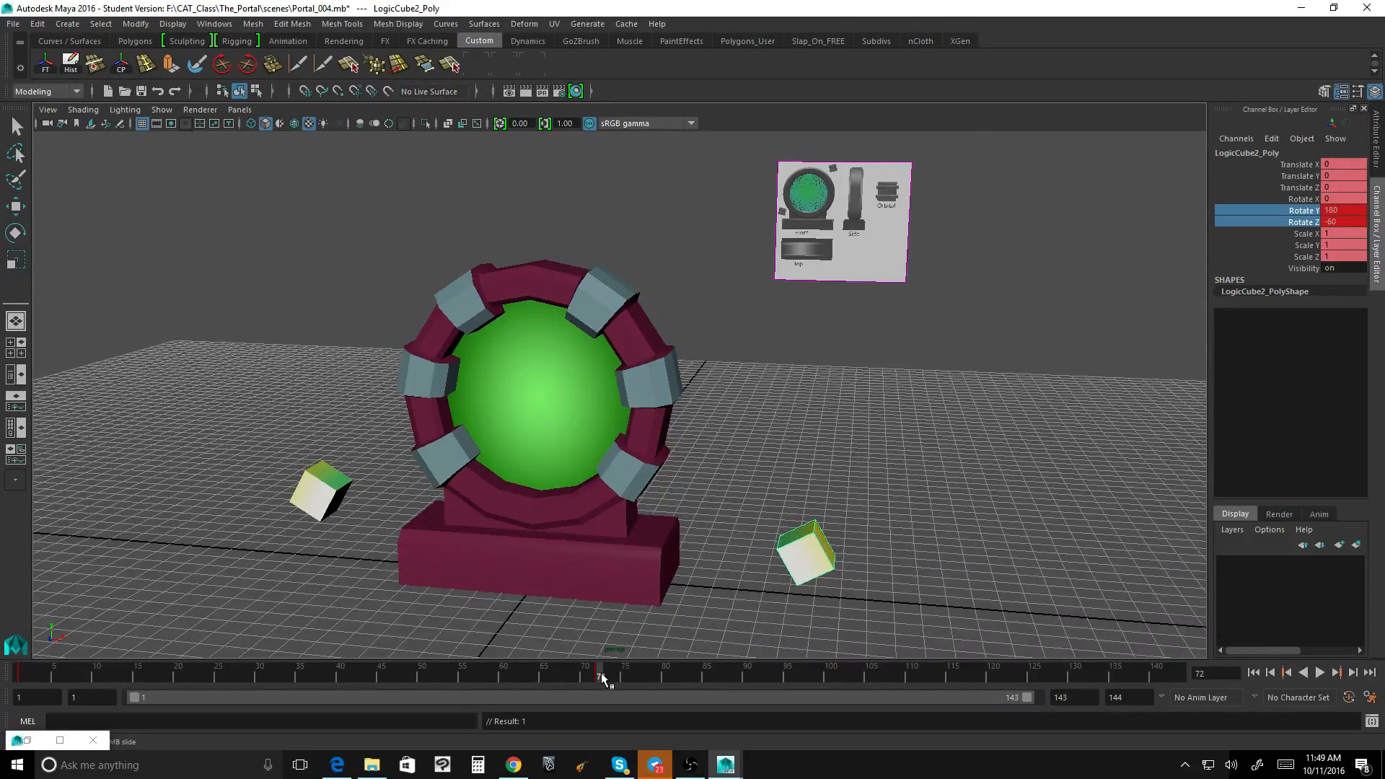
Step: Move to frame 143 and try a Rotate Y value of 360 on LogicCube2
key("alt+v")
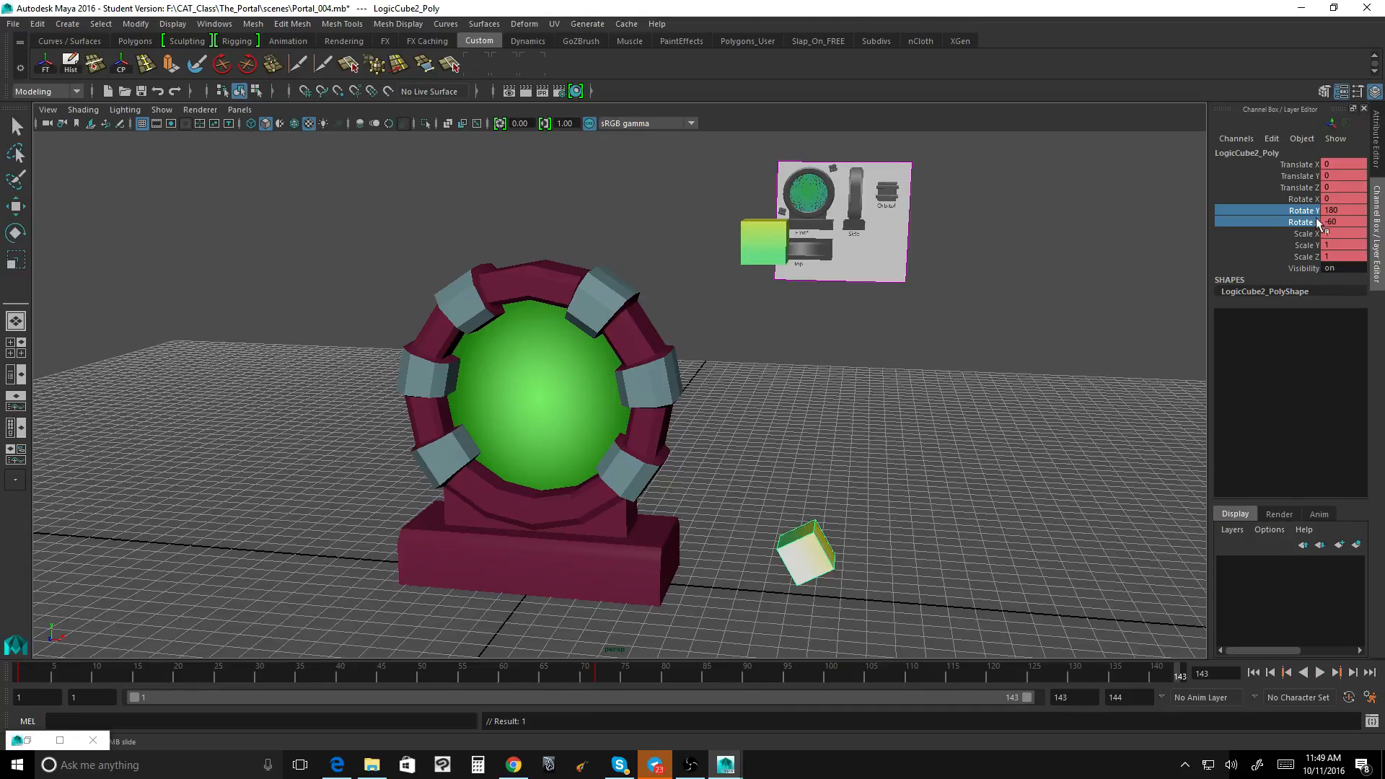
double_click(1345, 210)
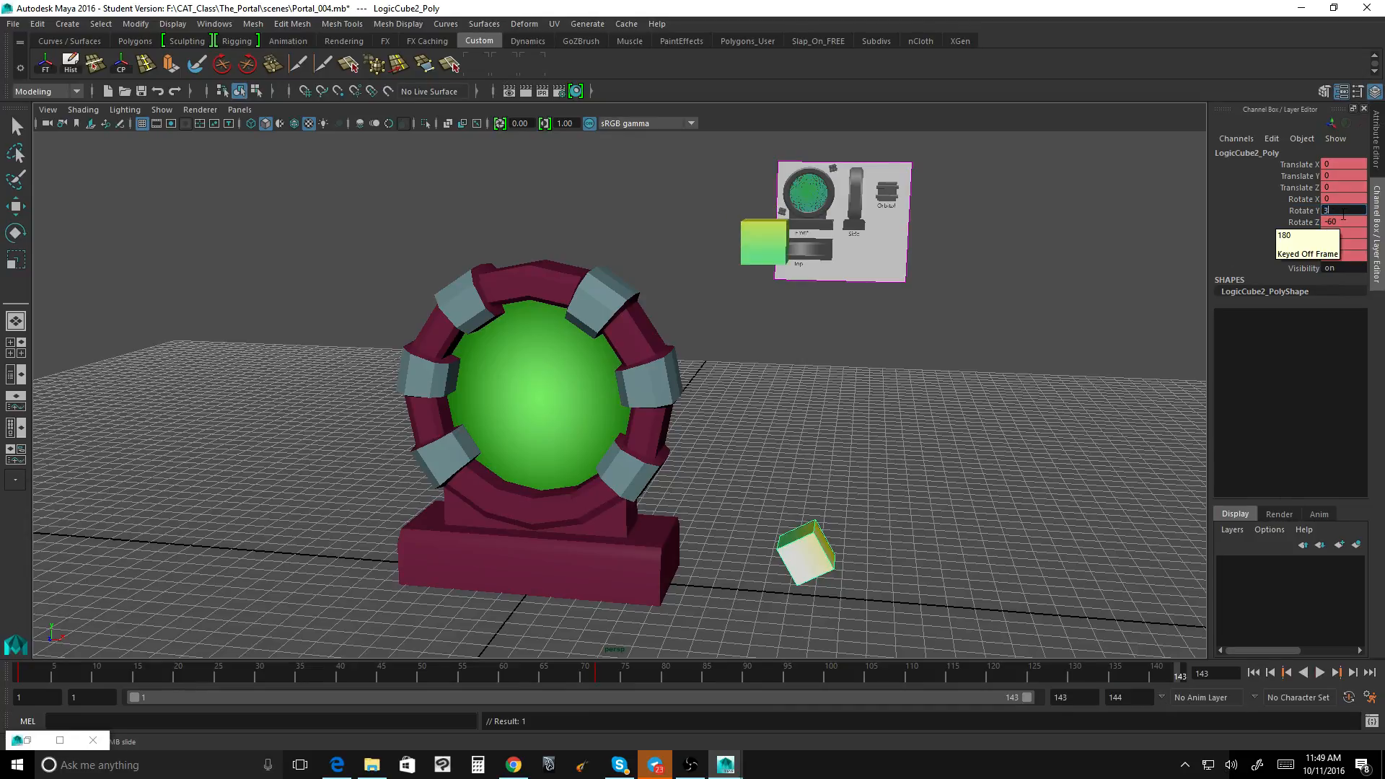
key("Return")
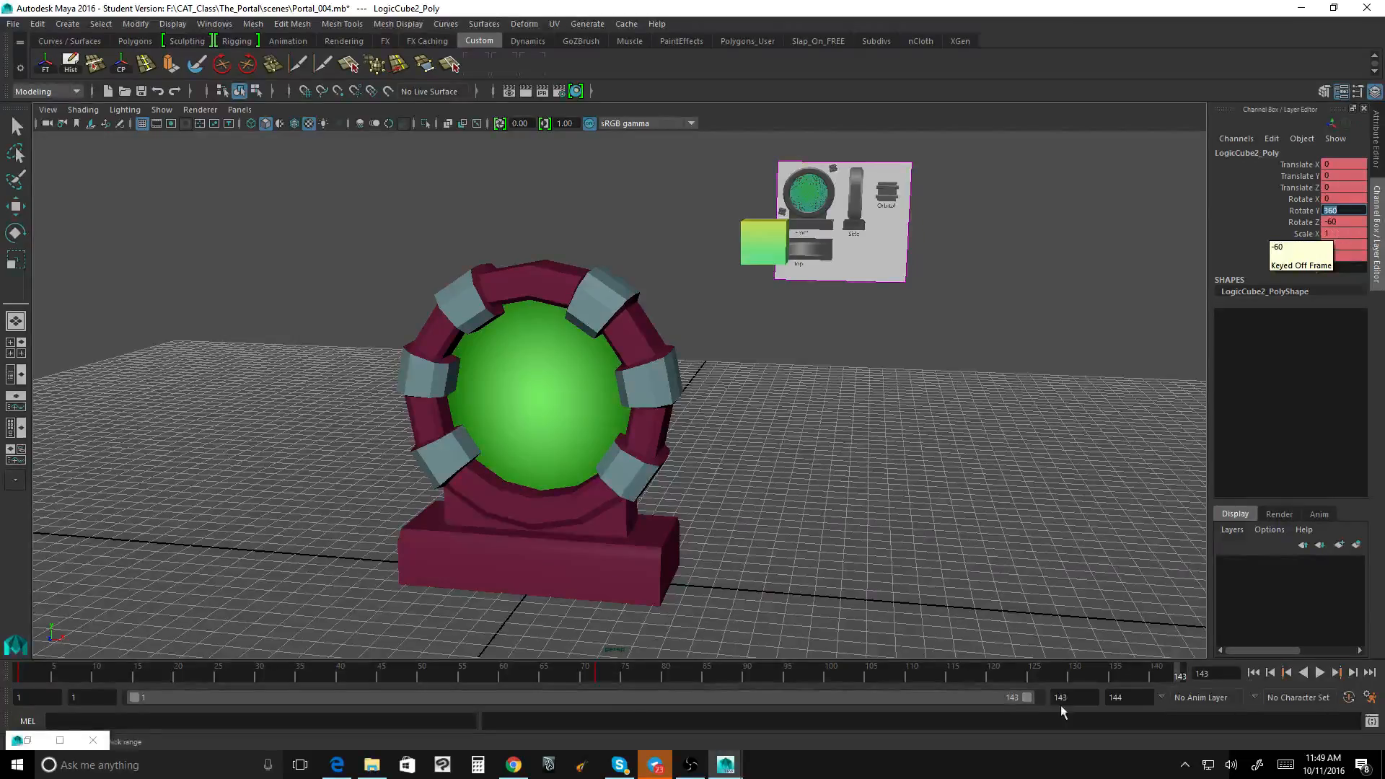
Step: Extend the playback range to frame 144, and set LogicCube2's Rotate Y to 360 and Rotate Z to 0 at that frame
left_click_drag(1033, 700, 1088, 702)
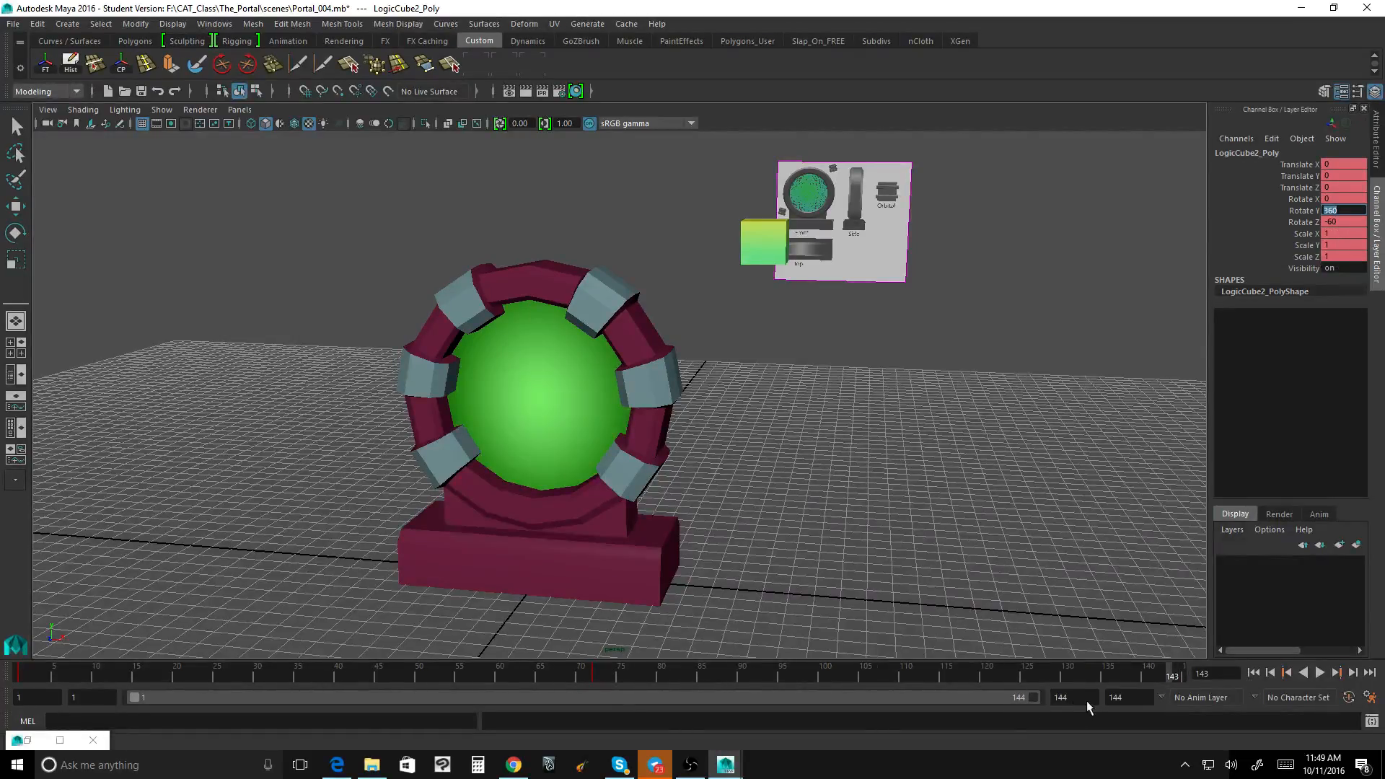
left_click(1180, 675)
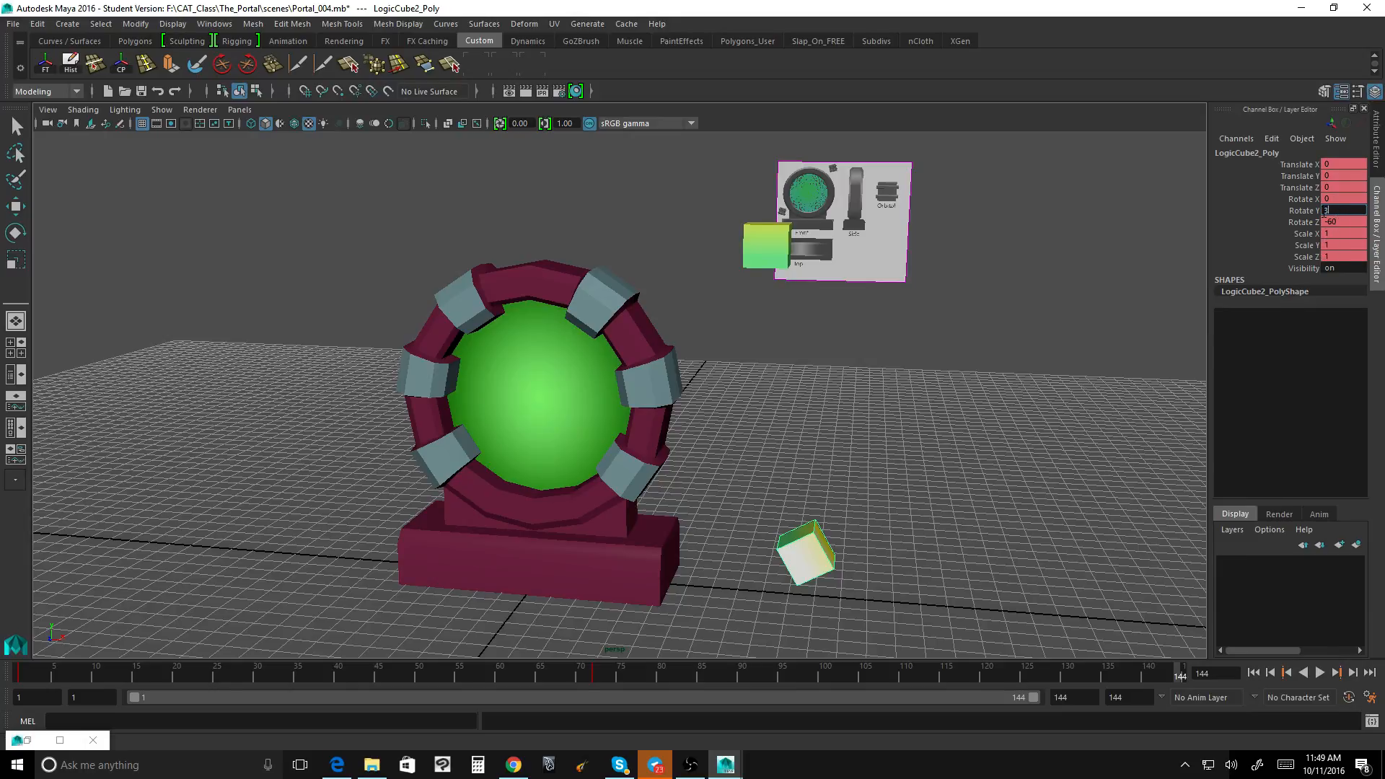
key("Tab")
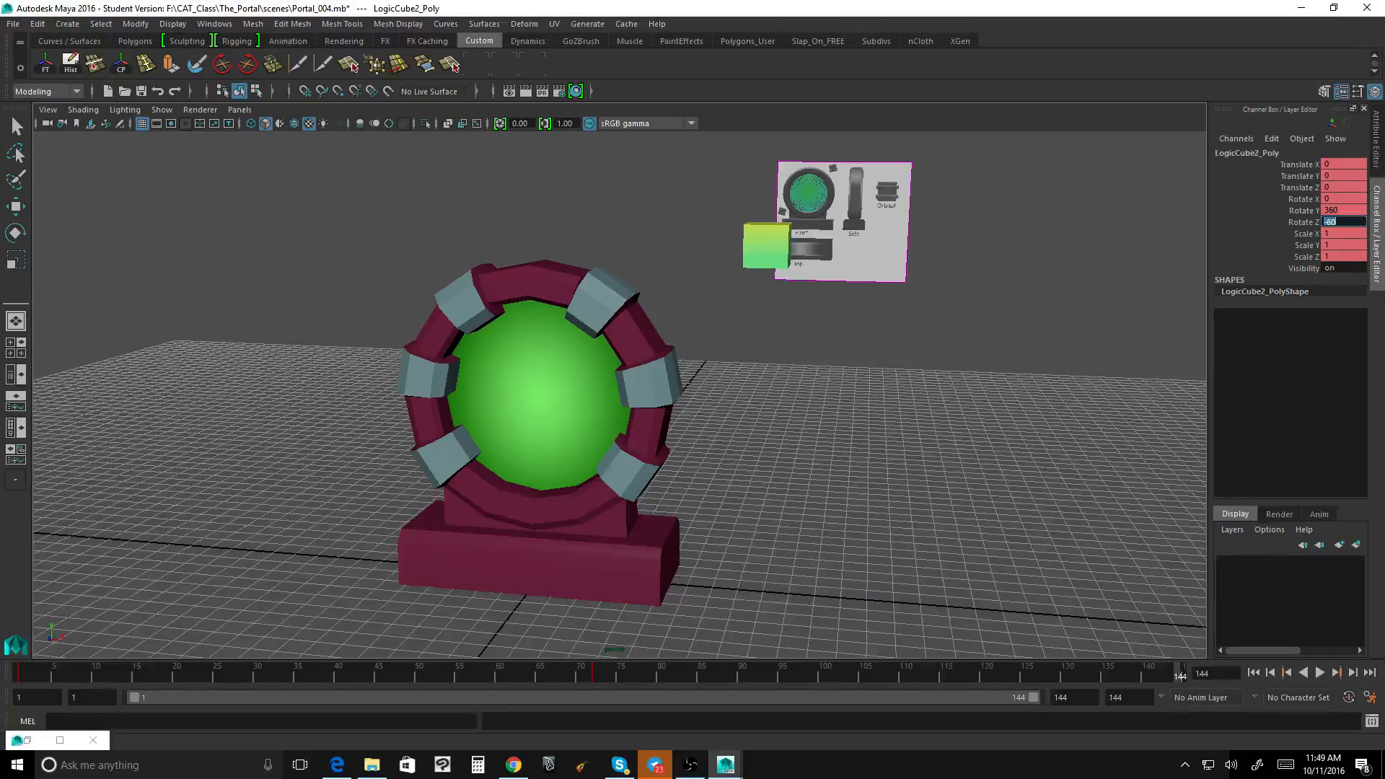
key("Return")
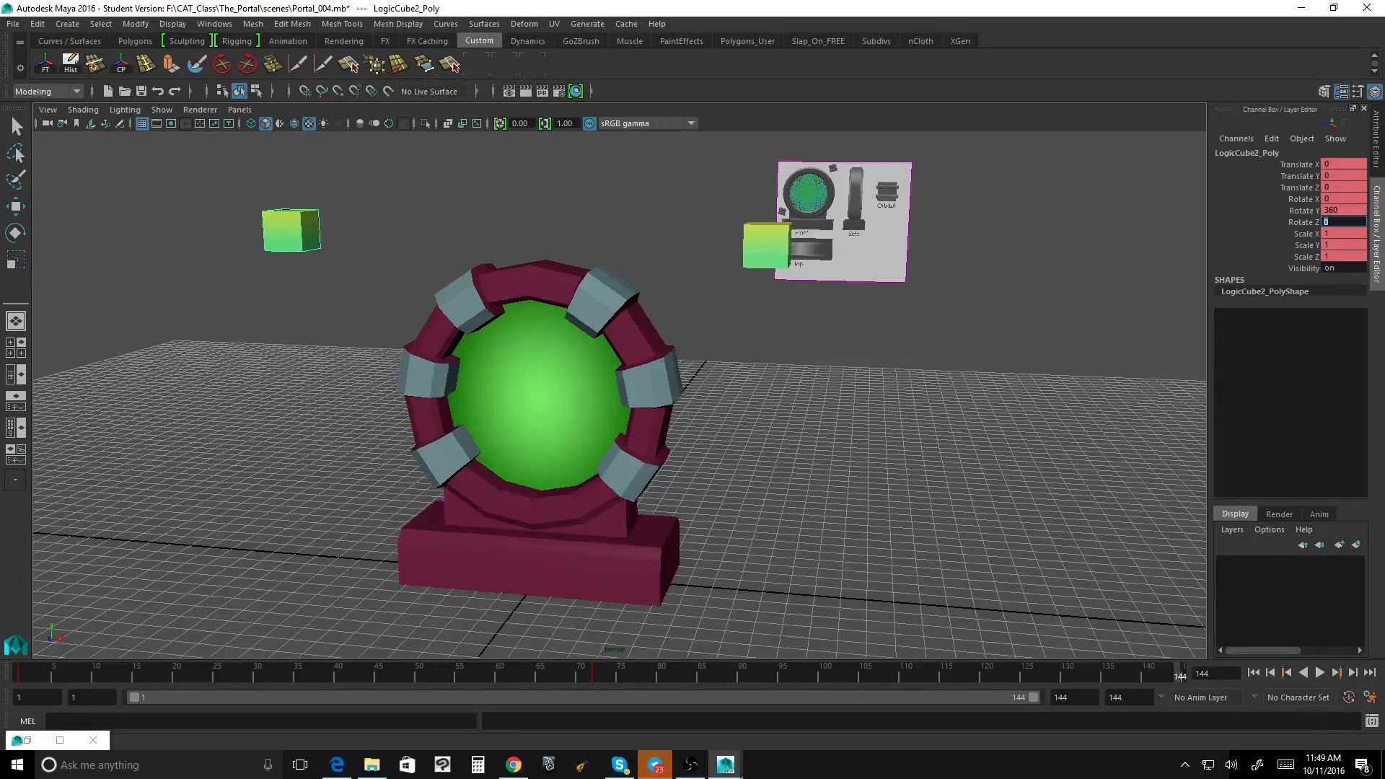
Step: Key LogicCube2's Rotate Y and Rotate Z channels at frame 144
left_click_drag(1306, 211, 1305, 221)
right_click(1307, 218)
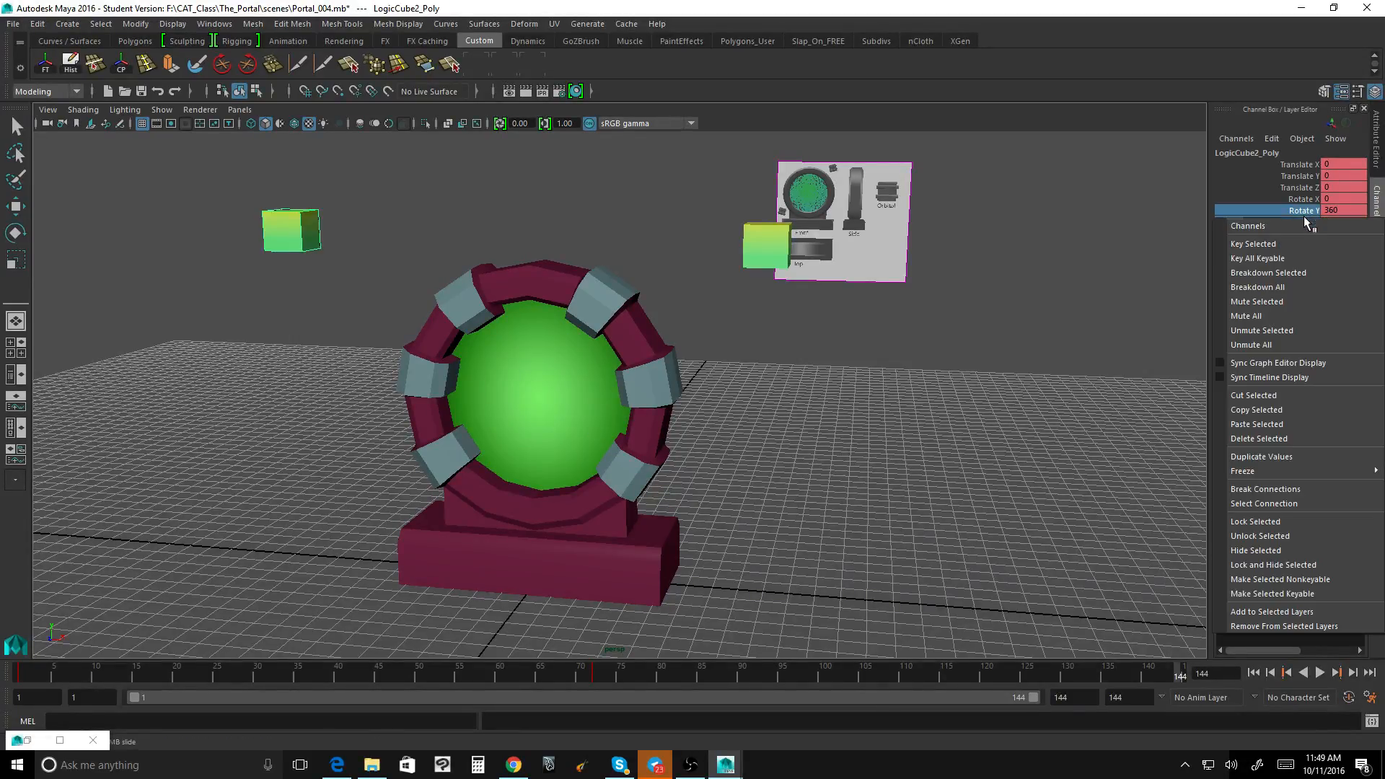
left_click(1291, 244)
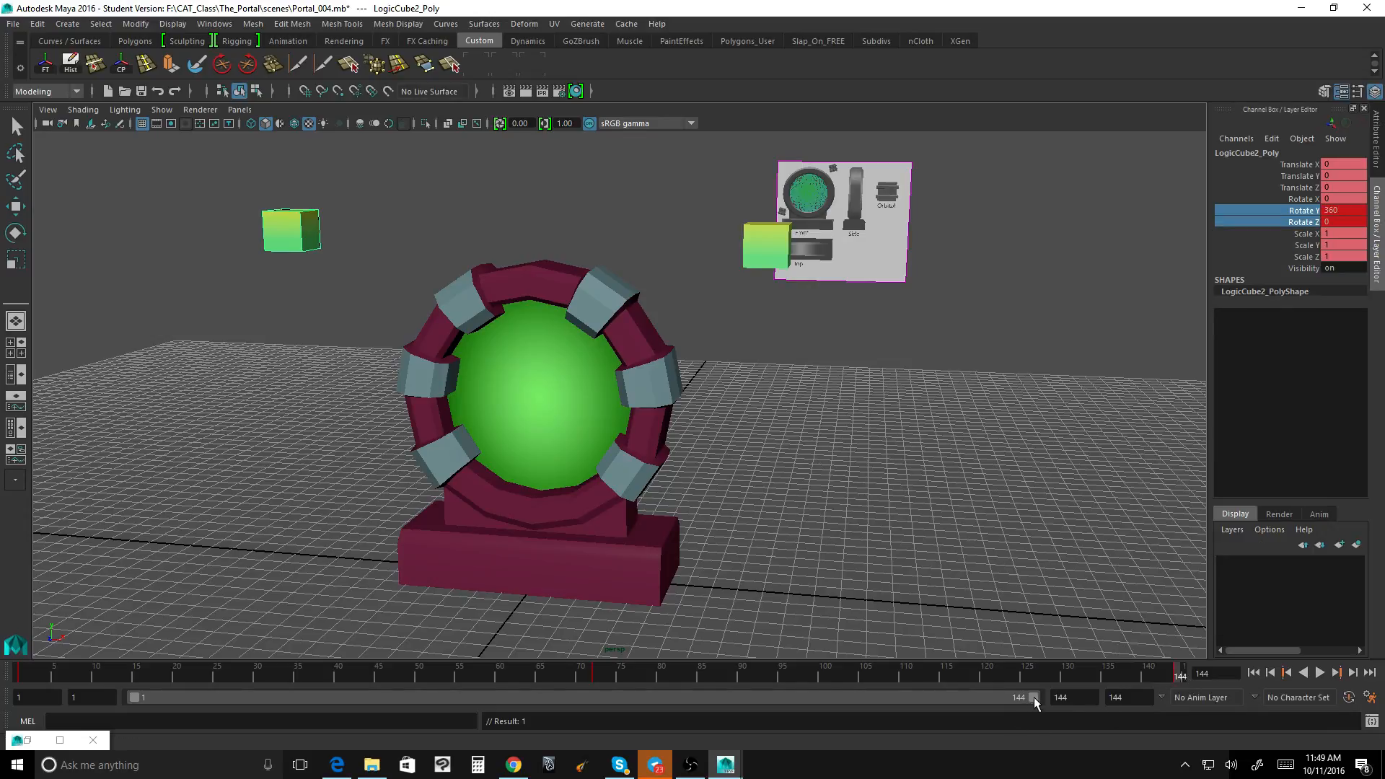
Step: Shorten the playback range to end at frame 143, and play the loop to check the cubes' orbits
left_click_drag(1033, 696, 1027, 699)
left_click(1178, 678)
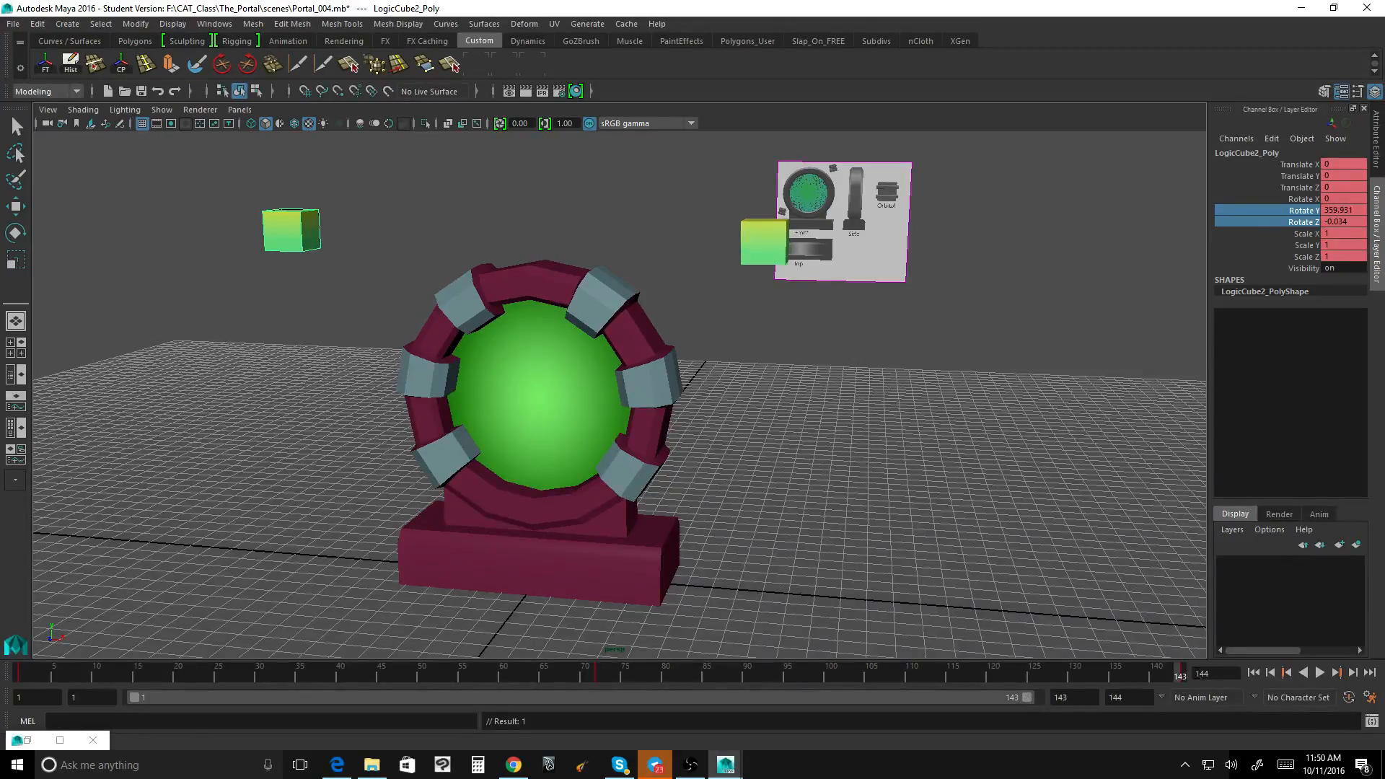
left_click(1320, 673)
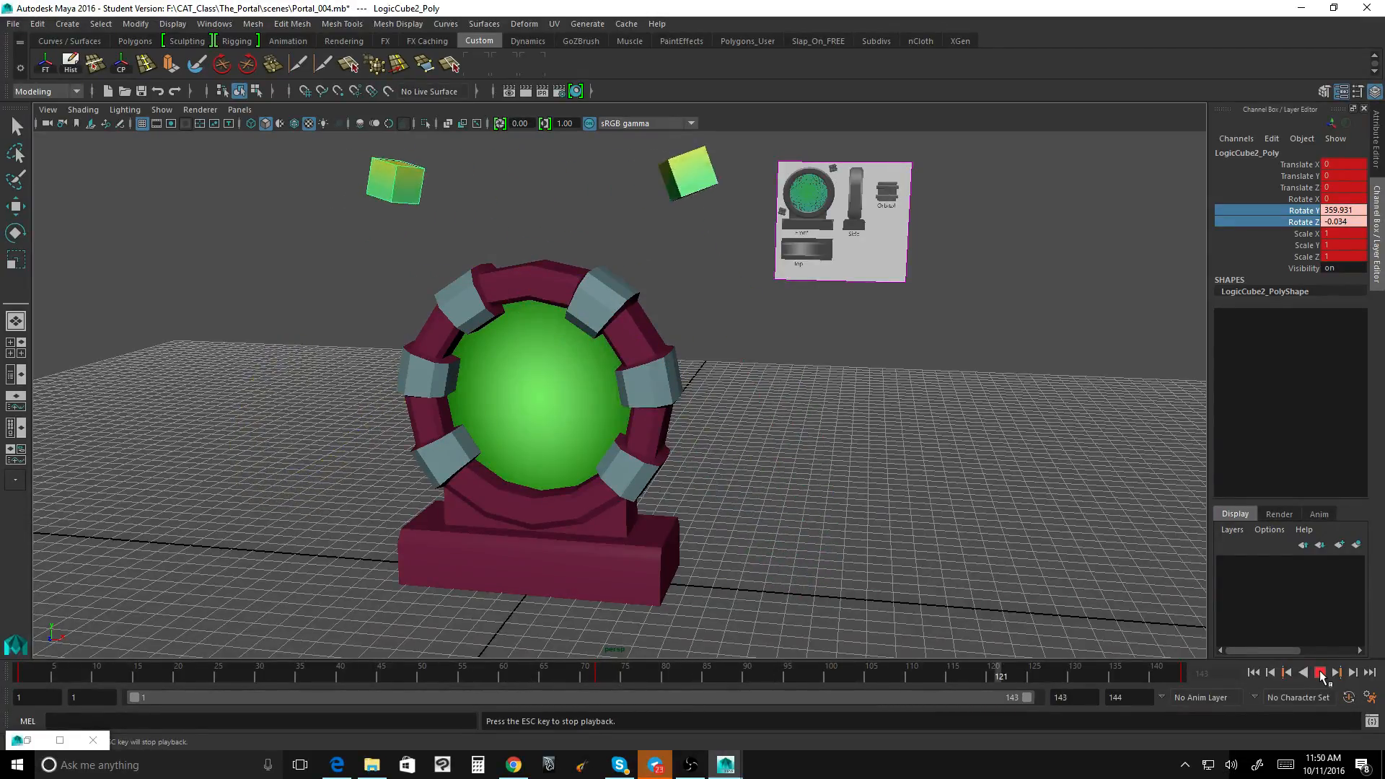
left_click(1321, 672)
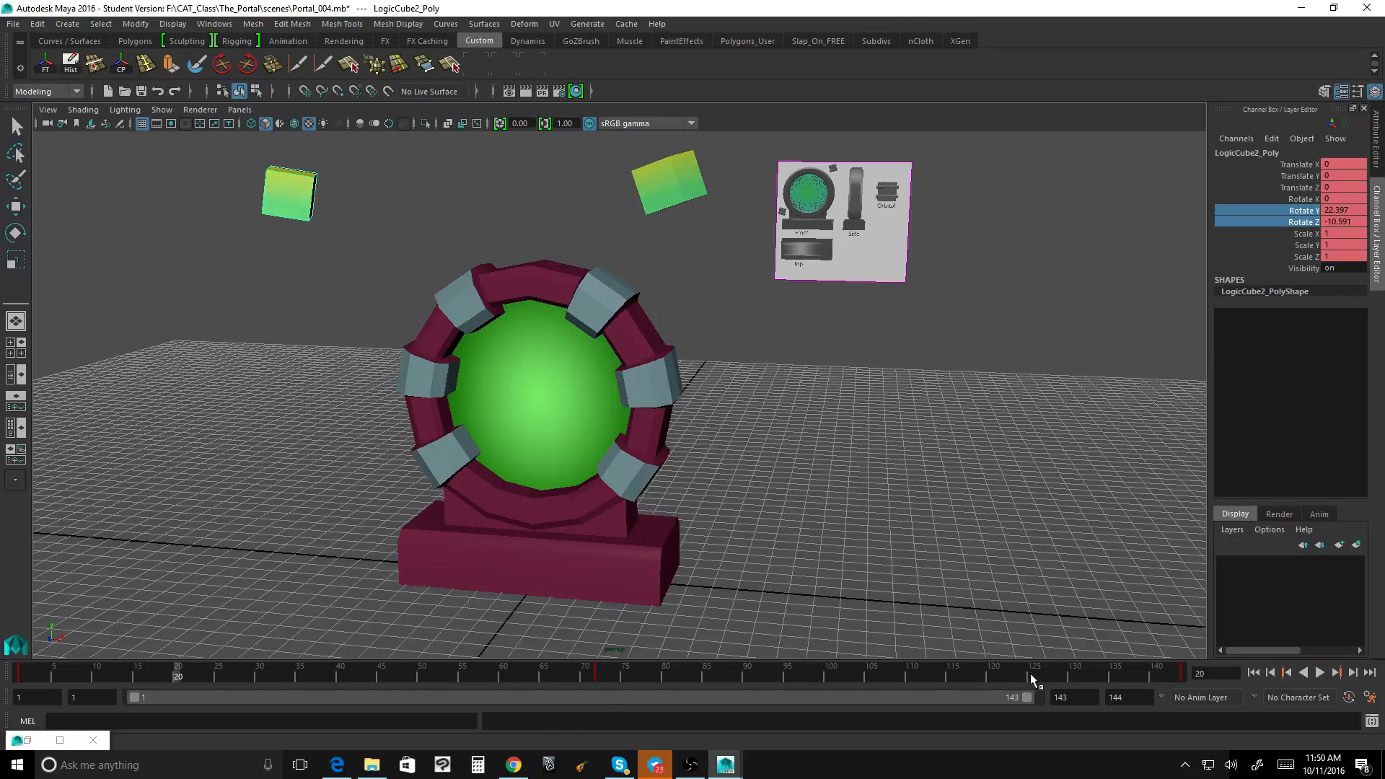
left_click_drag(1173, 680, 1199, 679)
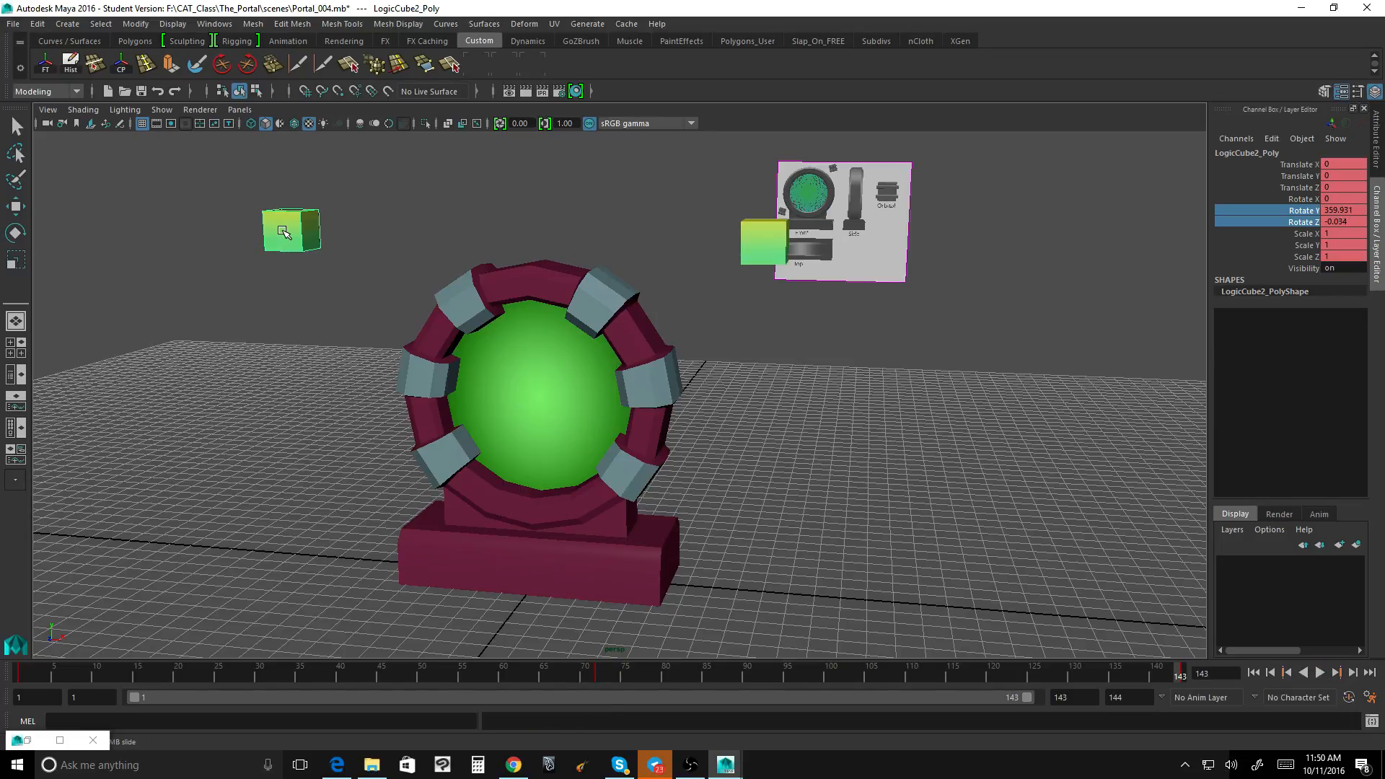
Step: Apply spline tangents to the first and last keys of LogicCube2's Rotate Z curve in the Graph Editor
left_click(60, 741)
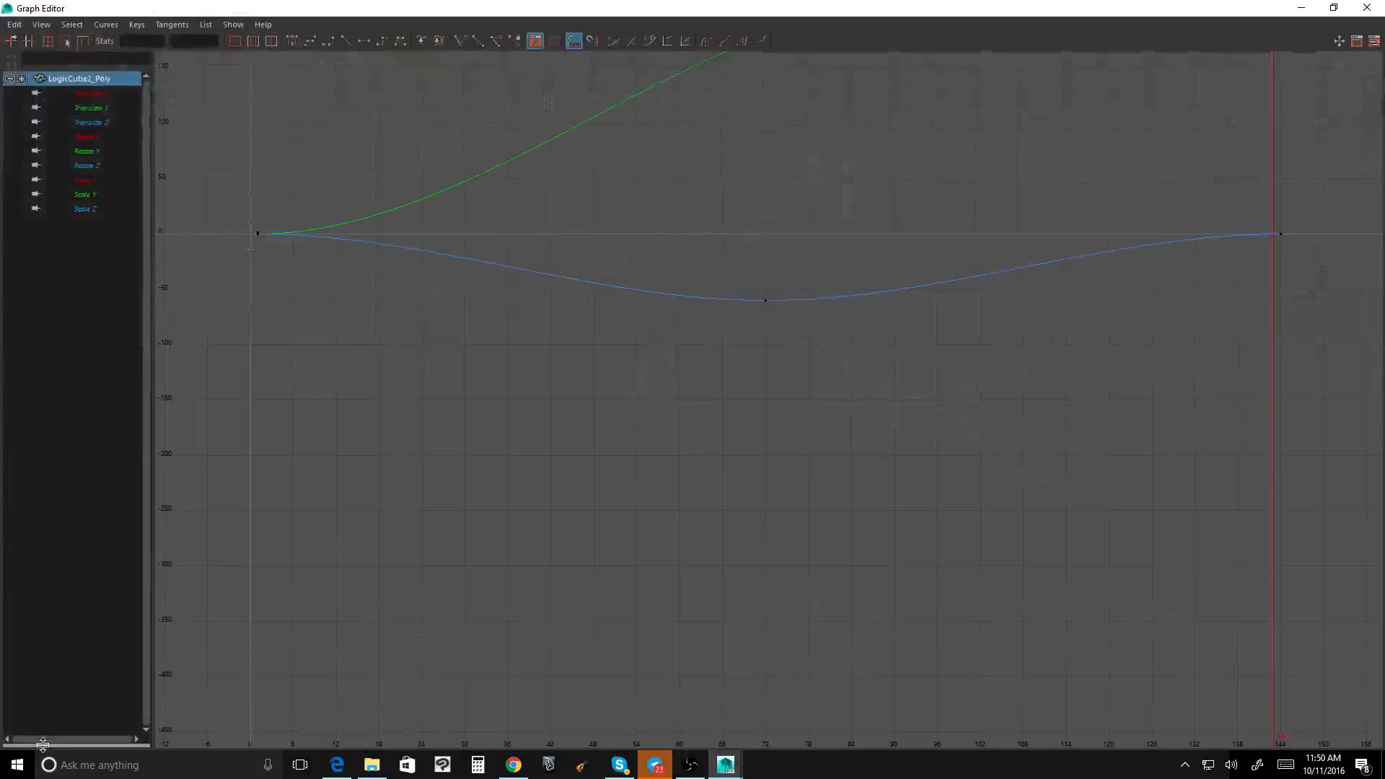
middle_click_drag(917, 386, 738, 539, "alt")
right_click_drag(874, 522, 839, 508, "alt")
left_click(930, 394)
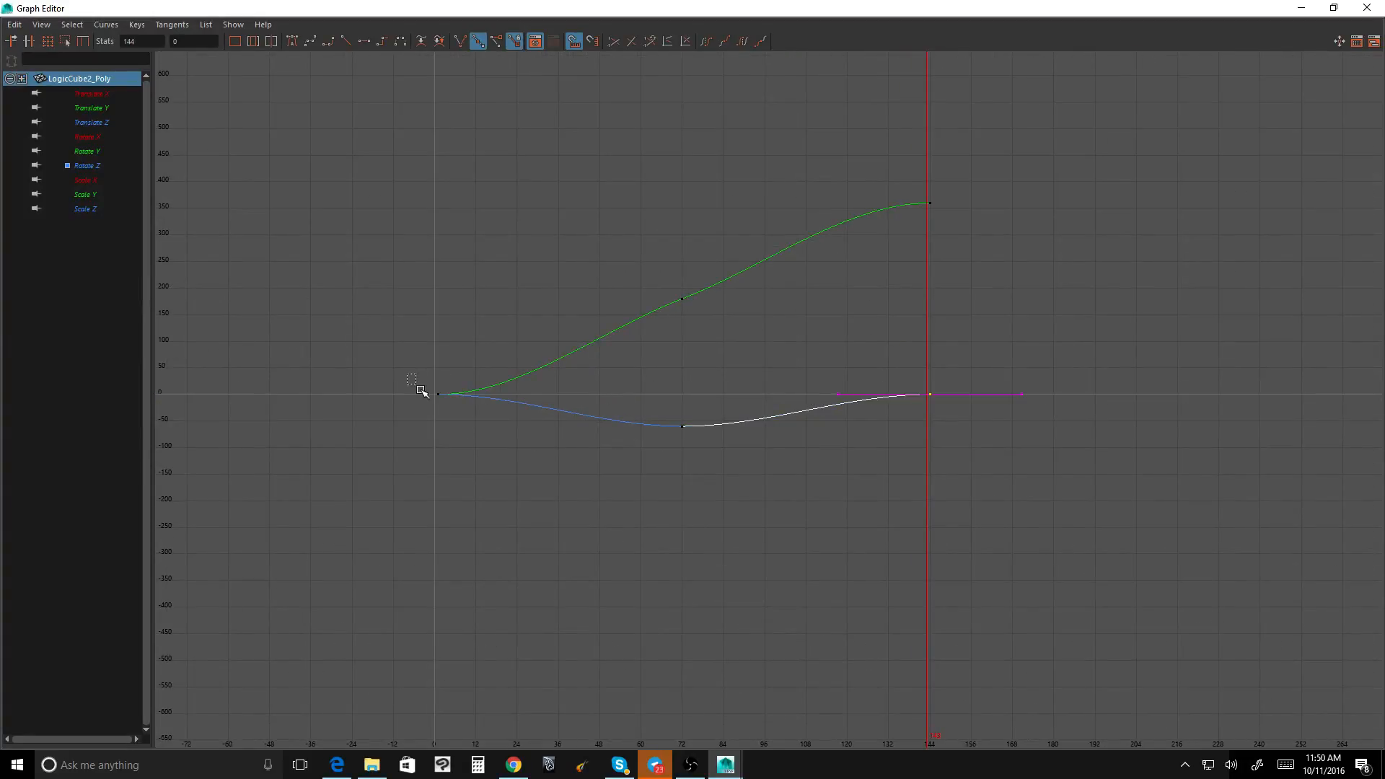
left_click_drag(412, 379, 480, 442, "shift")
left_click(598, 386)
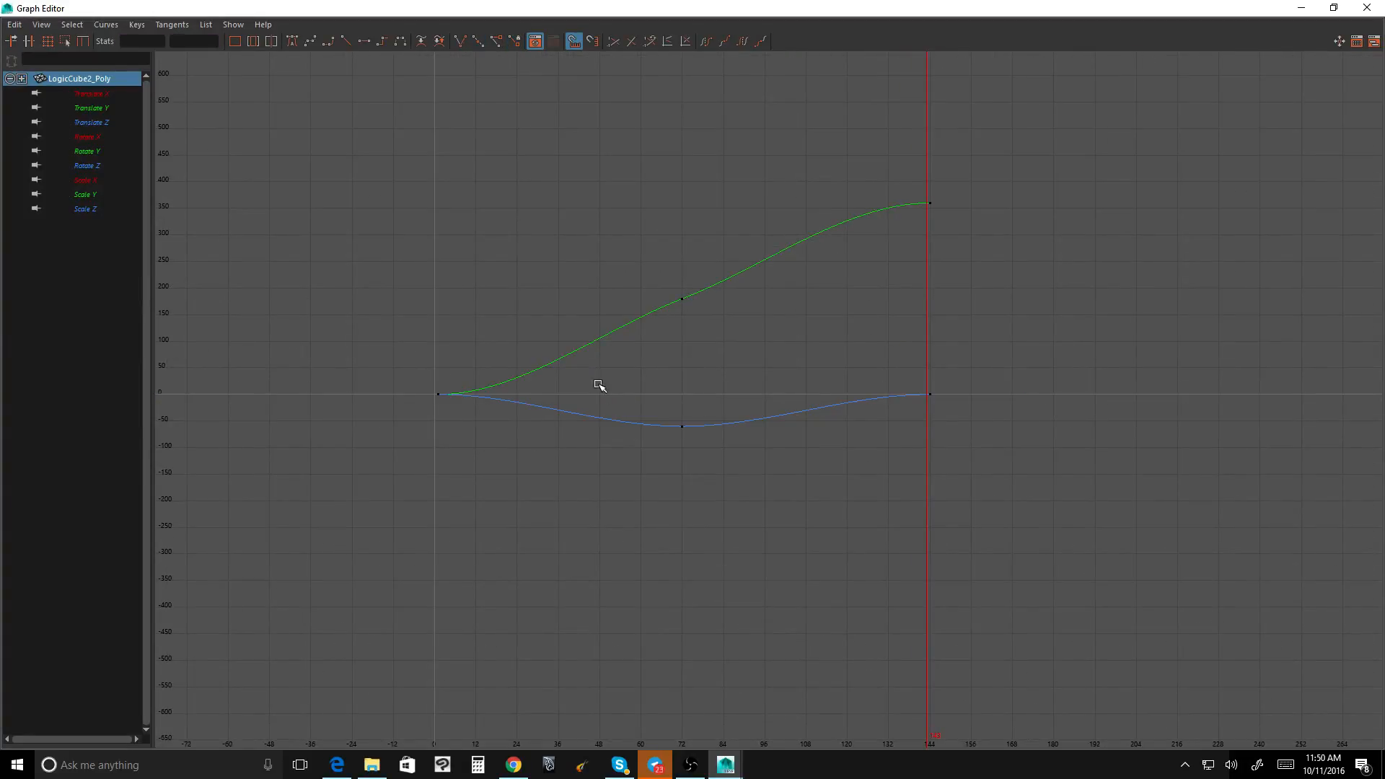
left_click(89, 165)
left_click_drag(436, 353, 503, 431)
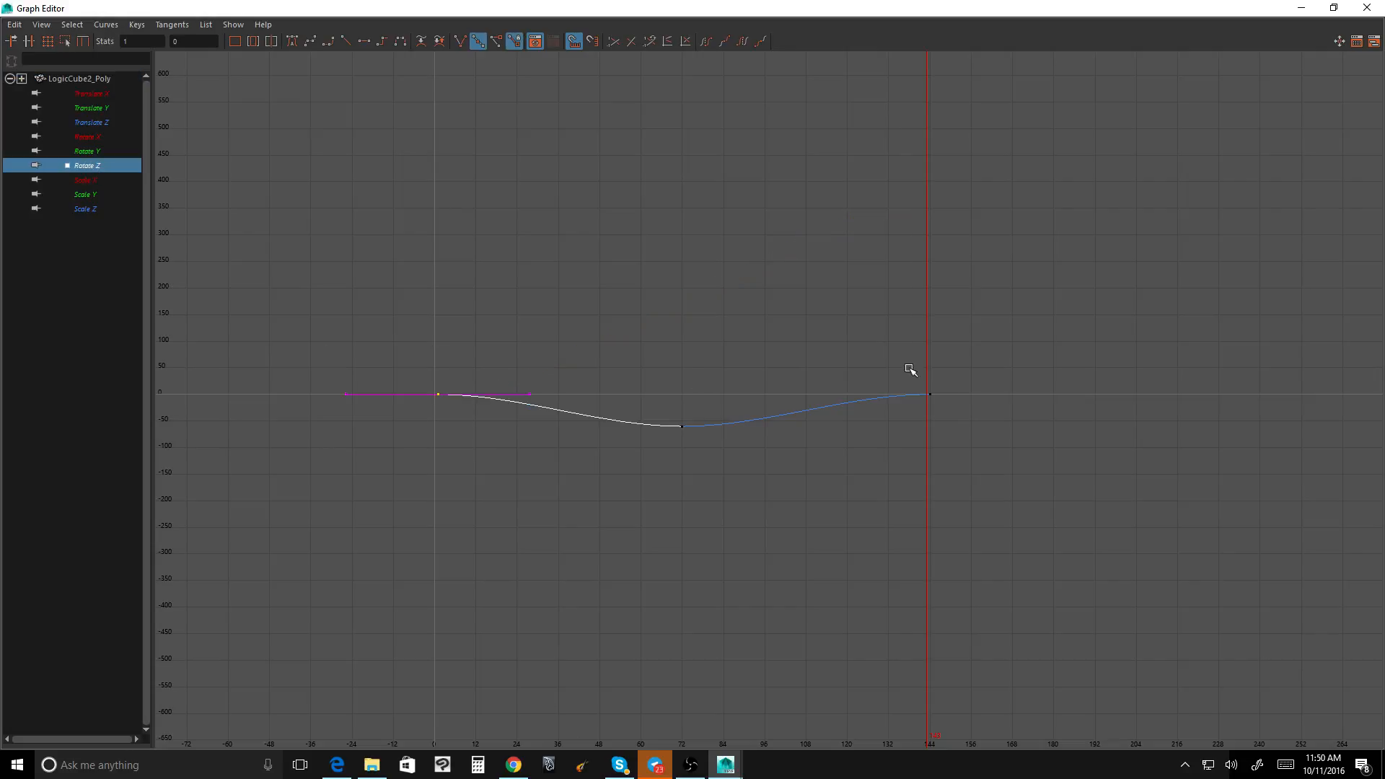
left_click_drag(910, 370, 987, 441, "shift")
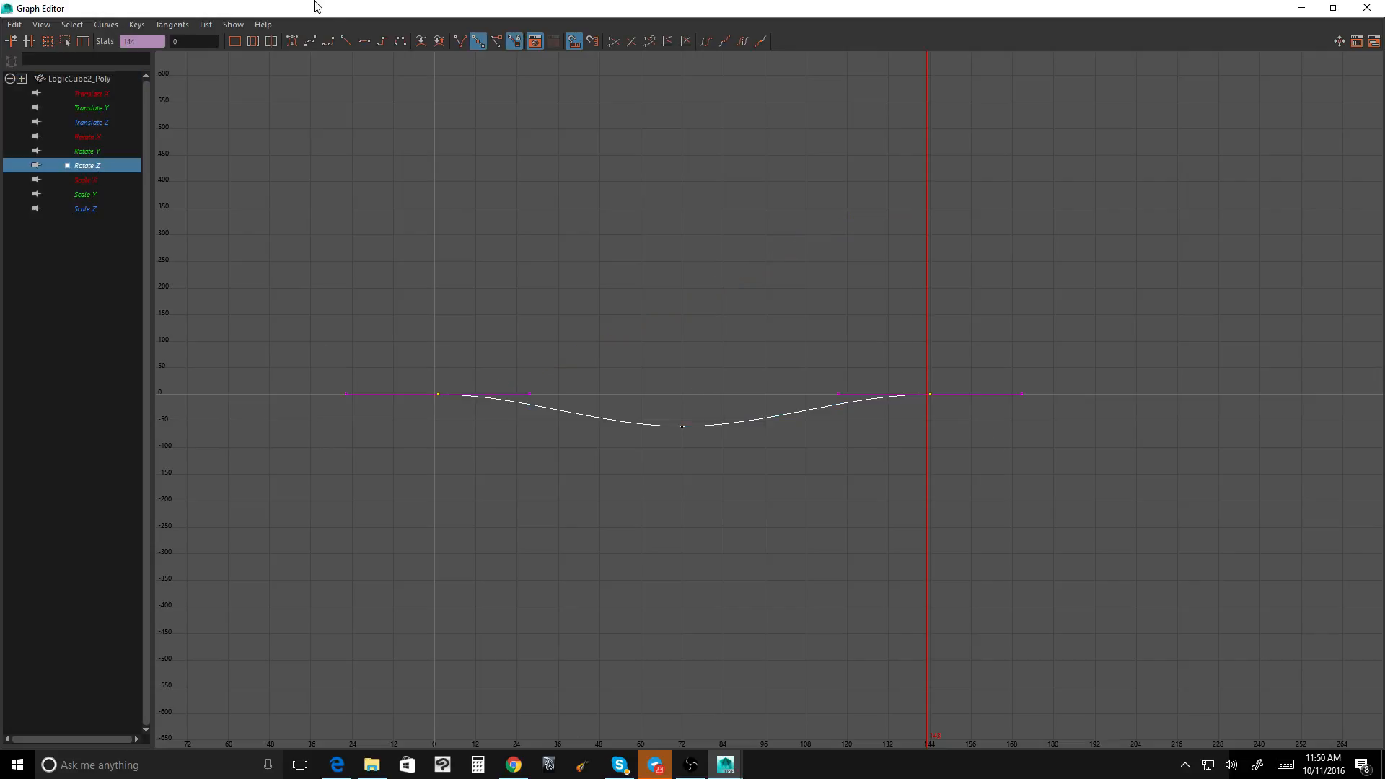
left_click(309, 42)
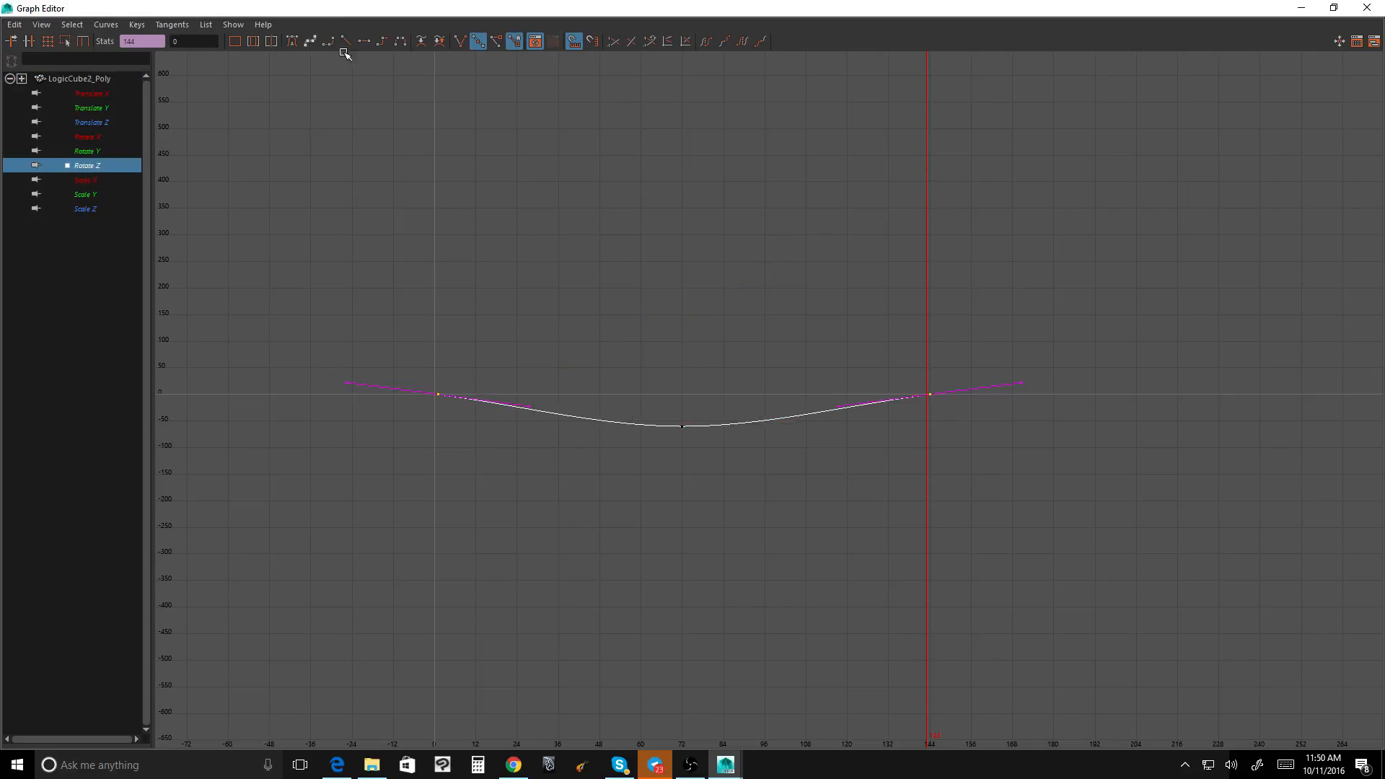
left_click(1301, 7)
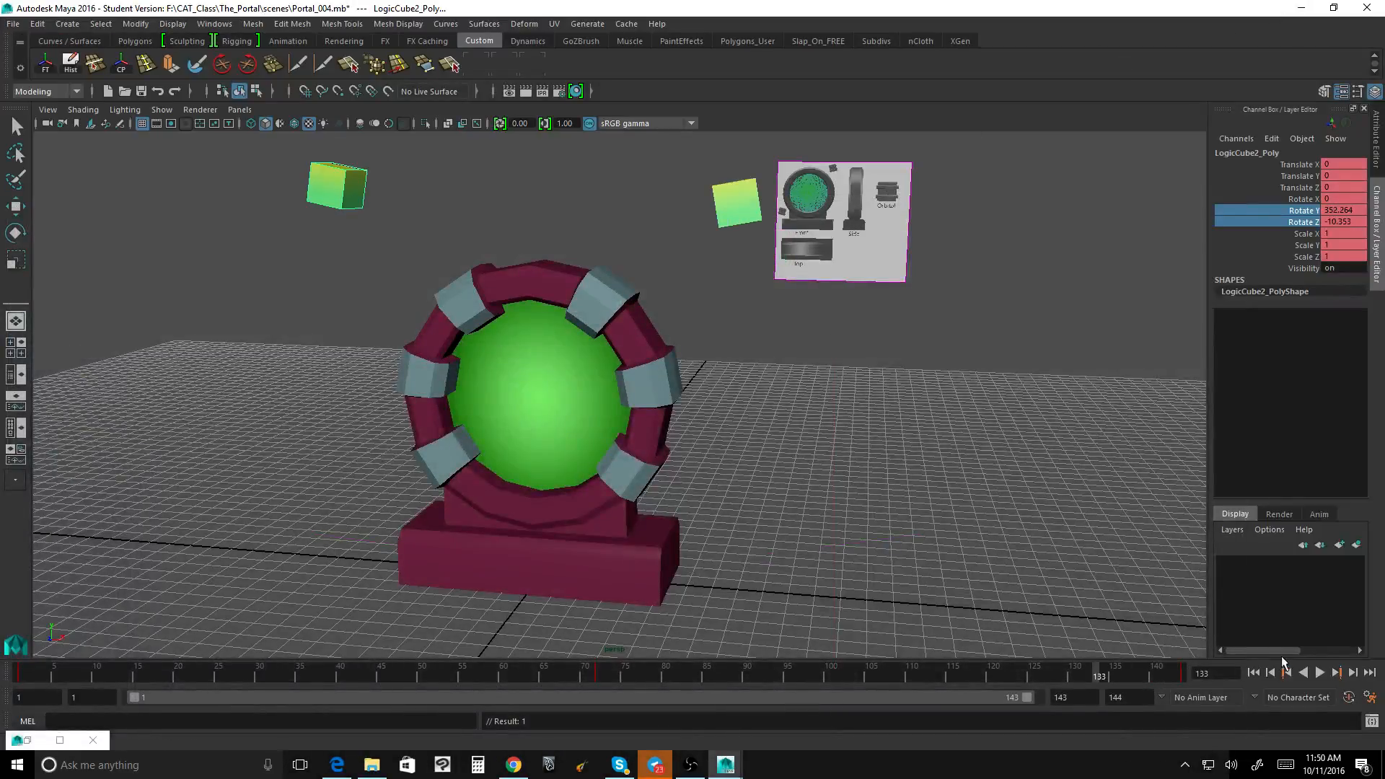
Step: Play back the loop, and examine both cubes' positions at frames 1 and 72 from different angles
left_click(1320, 672)
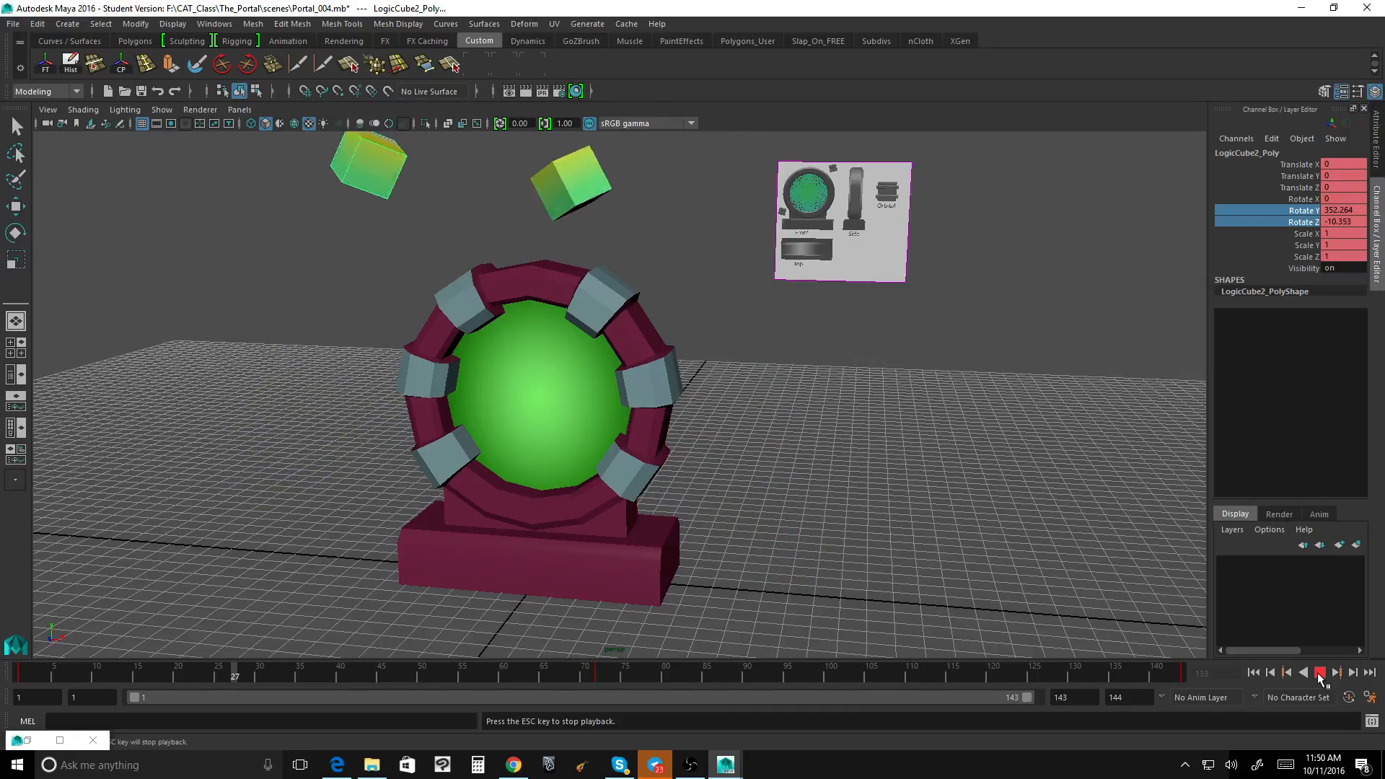
key("Escape")
left_click_drag(819, 449, 782, 442, "alt")
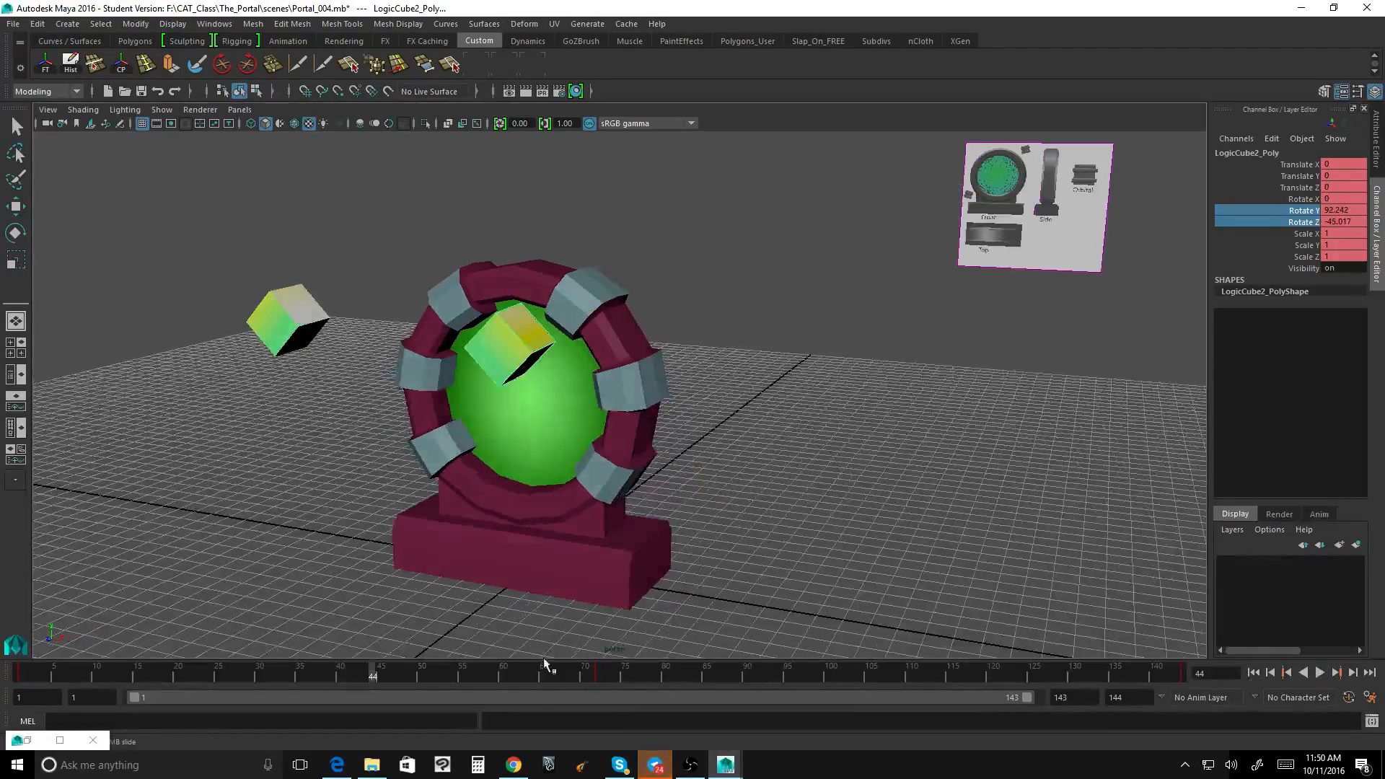
left_click_drag(373, 672, 20, 671)
left_click_drag(393, 492, 315, 296, "alt")
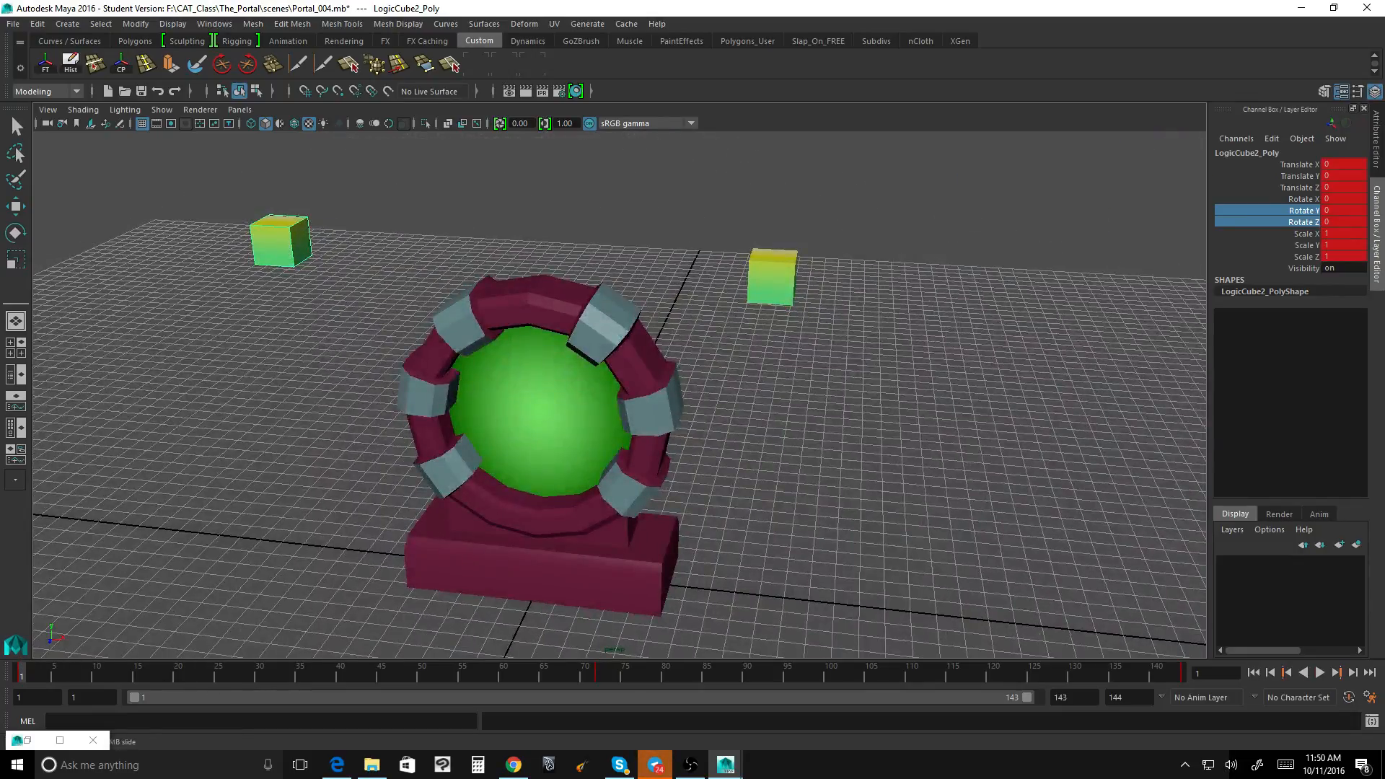
left_click(599, 674)
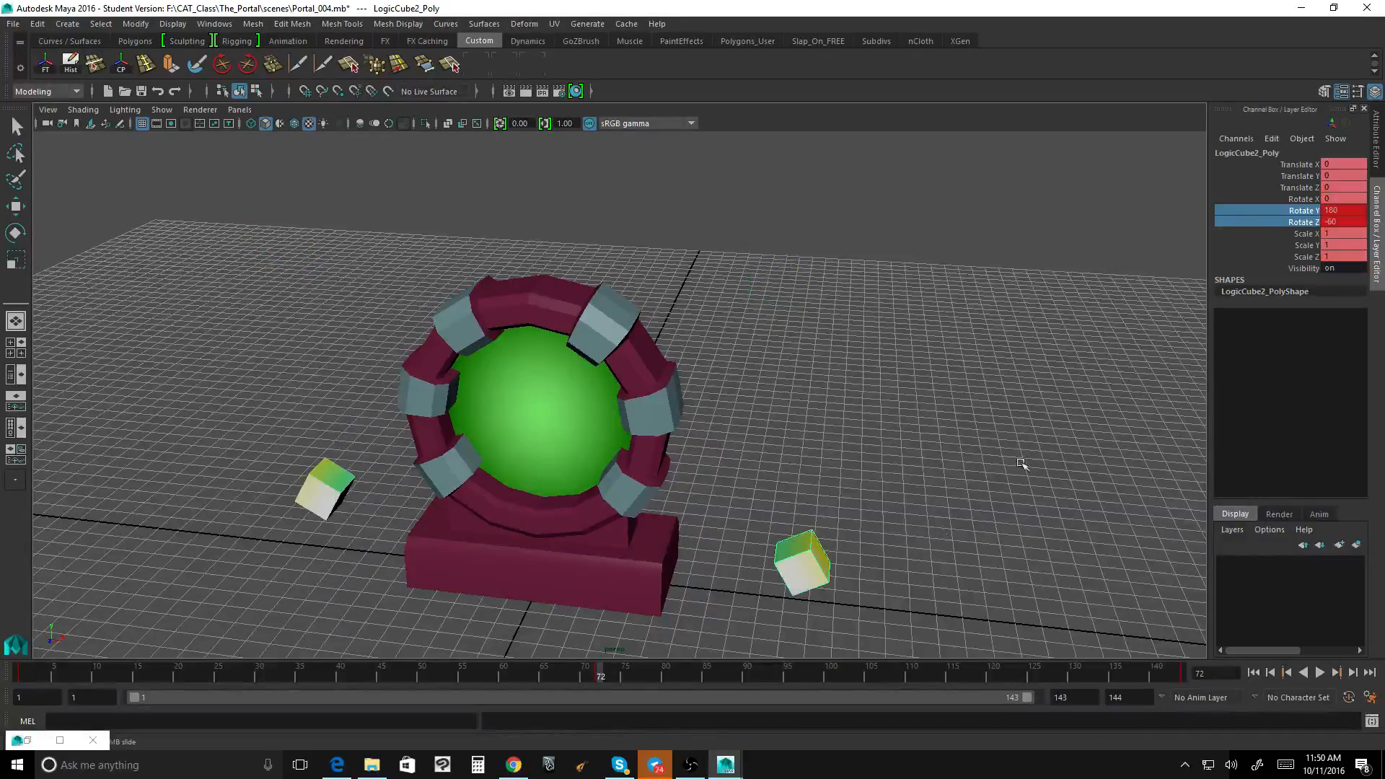
left_click_drag(844, 387, 826, 385, "alt")
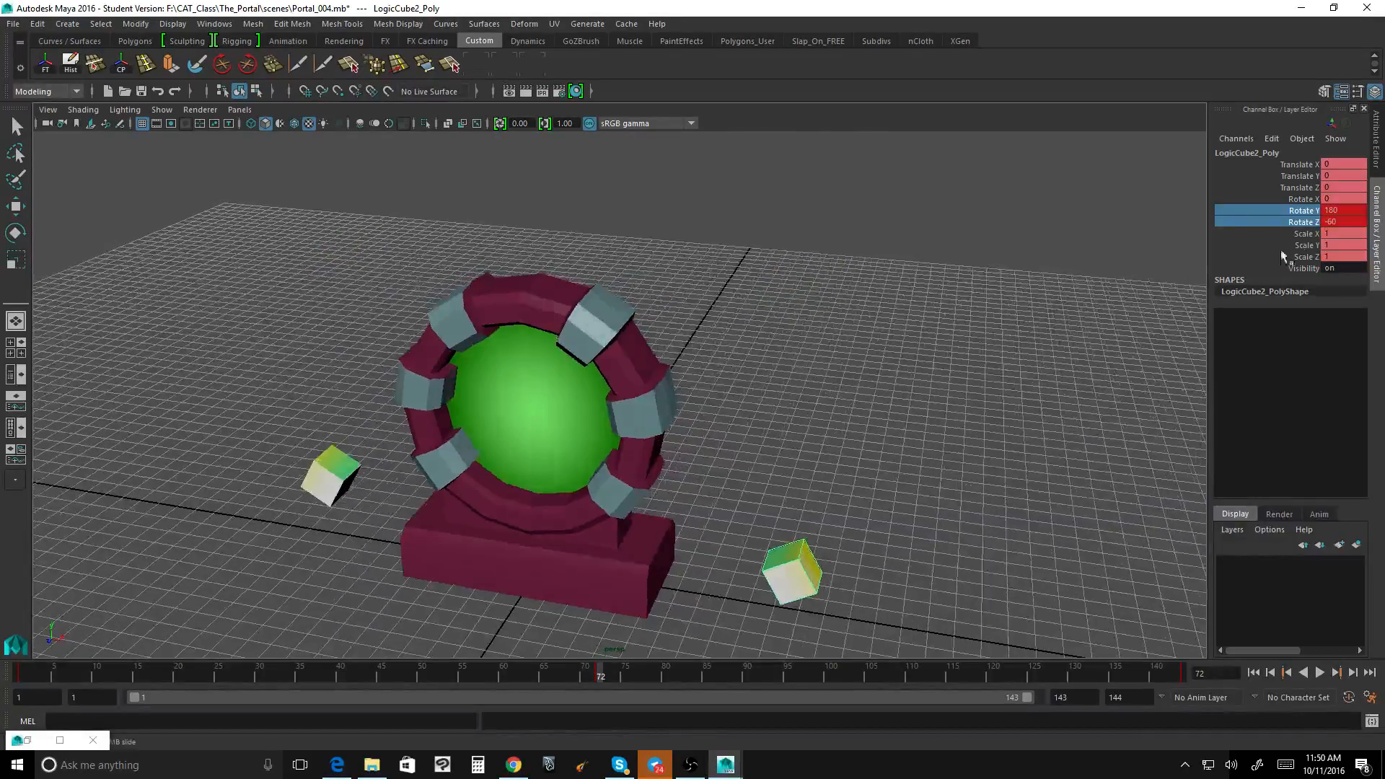
Step: Set LogicCube2's Rotate Y to -180 at frame 72 and key that channel
double_click(1332, 210)
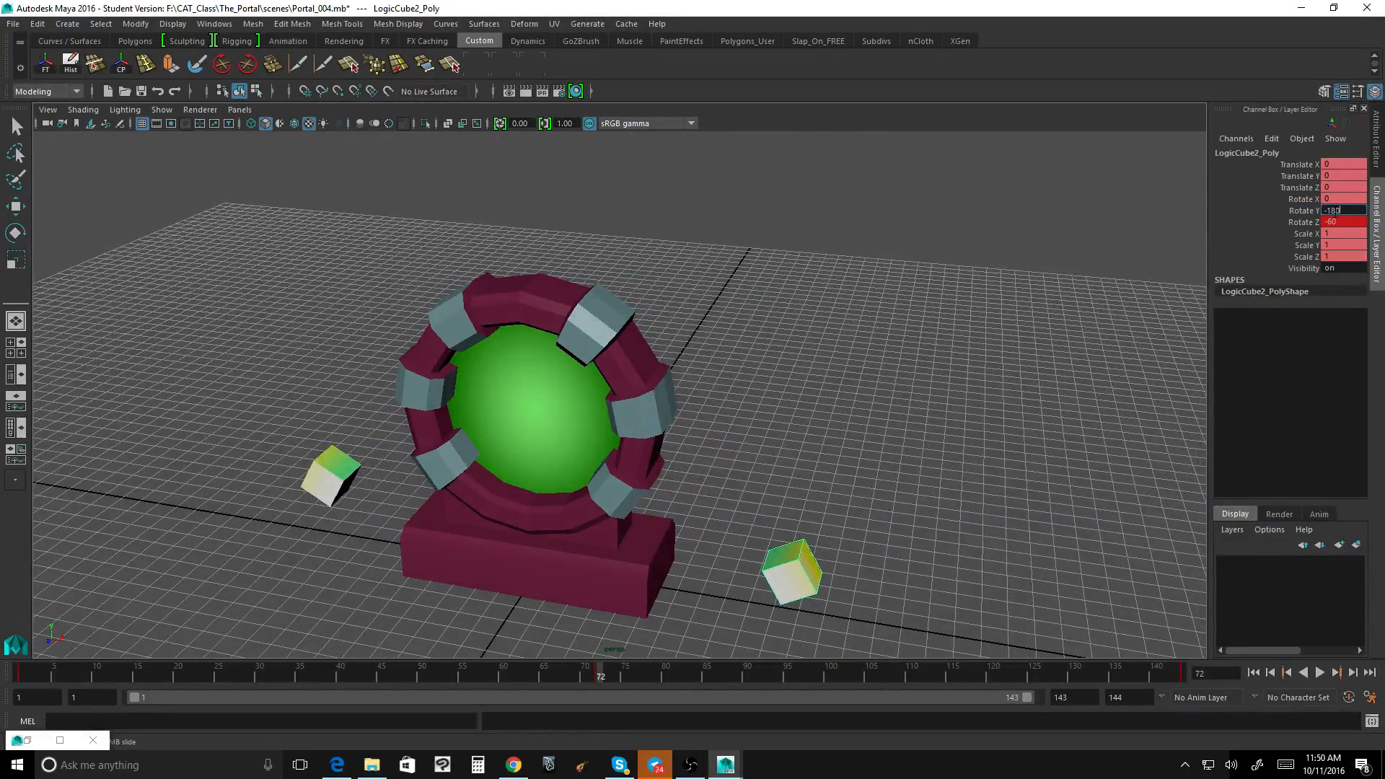
left_click(1305, 206)
right_click(1303, 207)
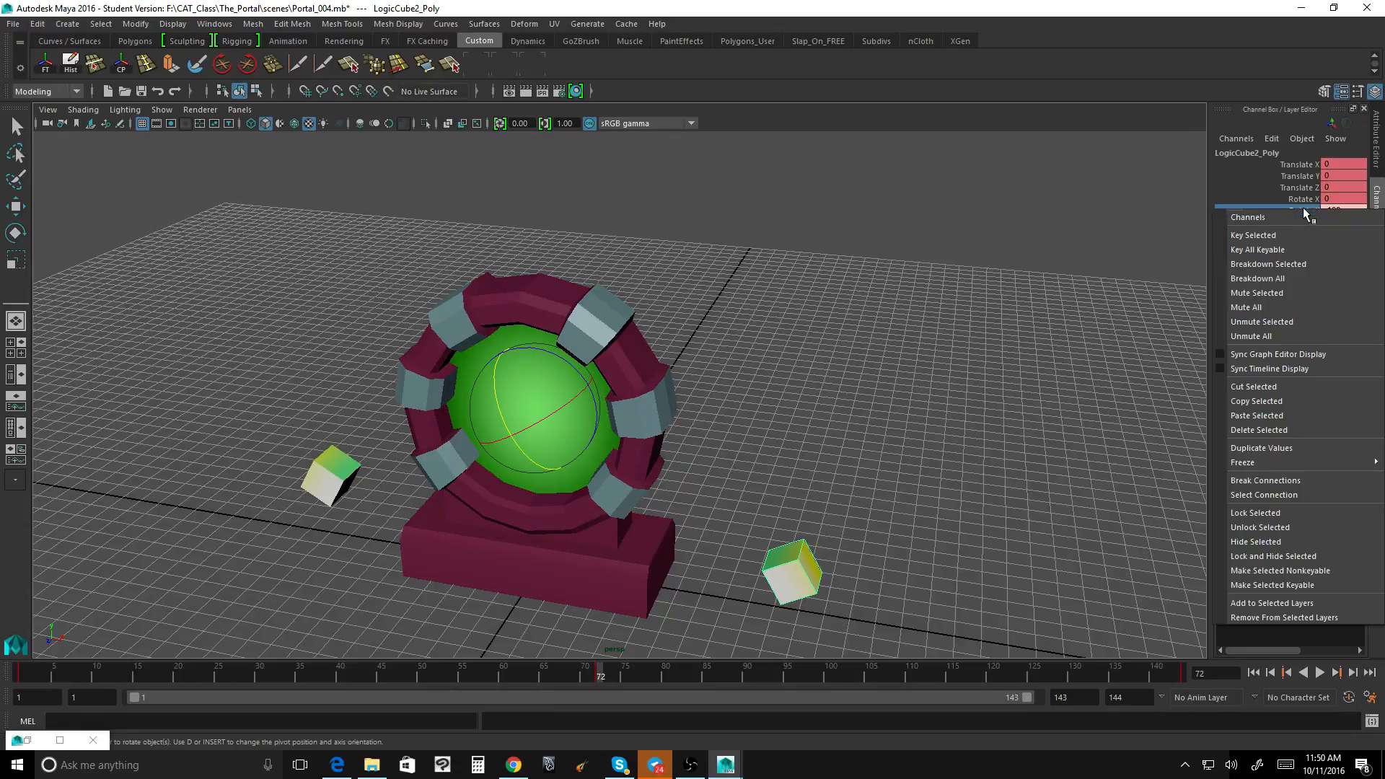
left_click(1291, 236)
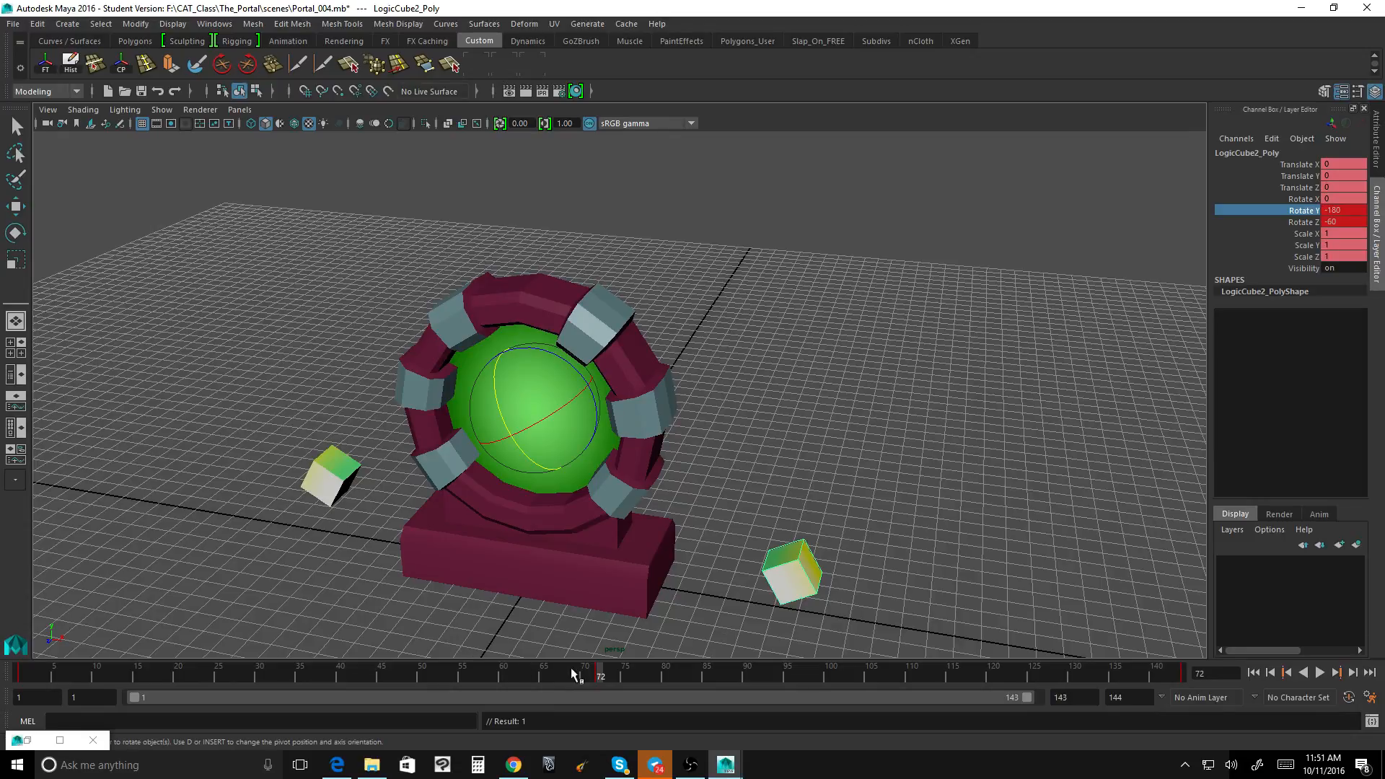
Step: Extend the playback range to frame 144, and key LogicCube2's Rotate Y at -360 on frame 144
left_click_drag(579, 671, 1250, 682)
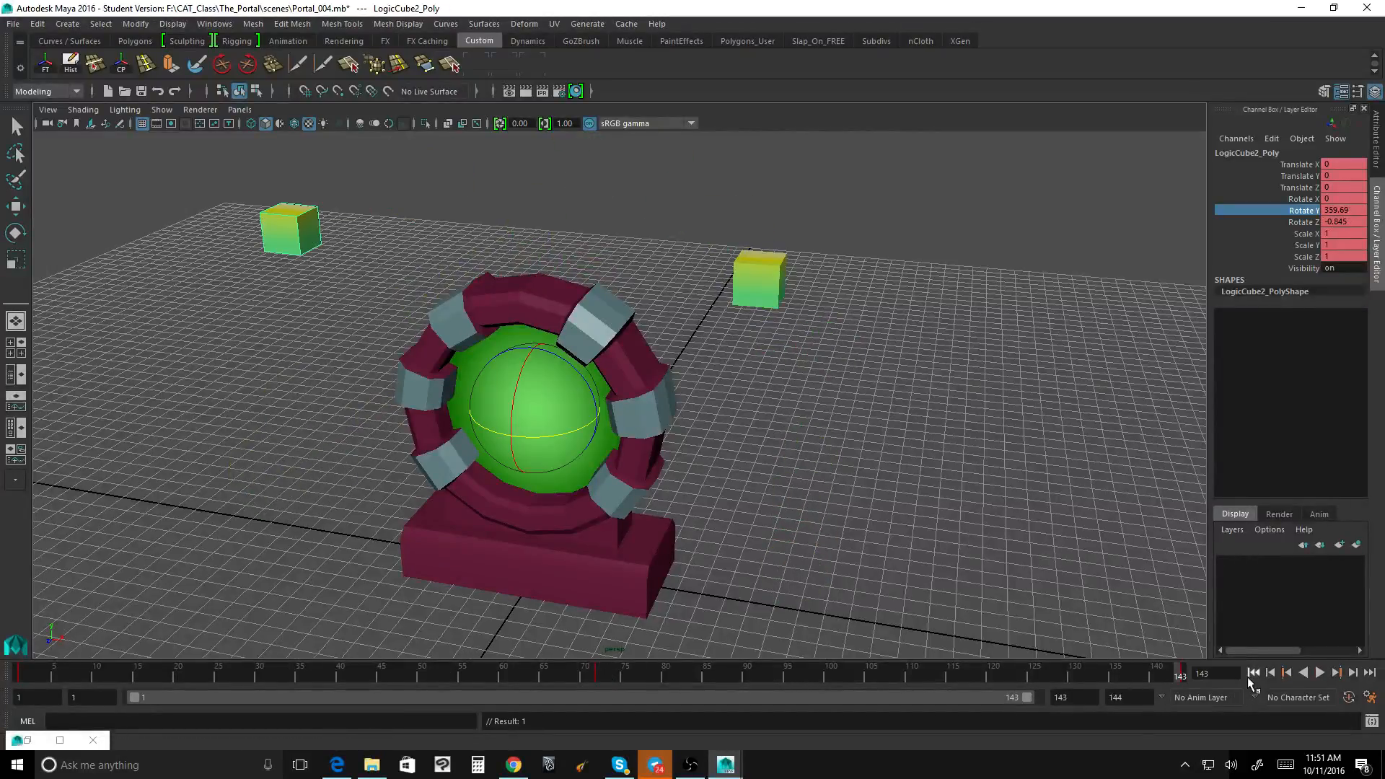
left_click_drag(1024, 700, 1050, 697)
left_click(1182, 674)
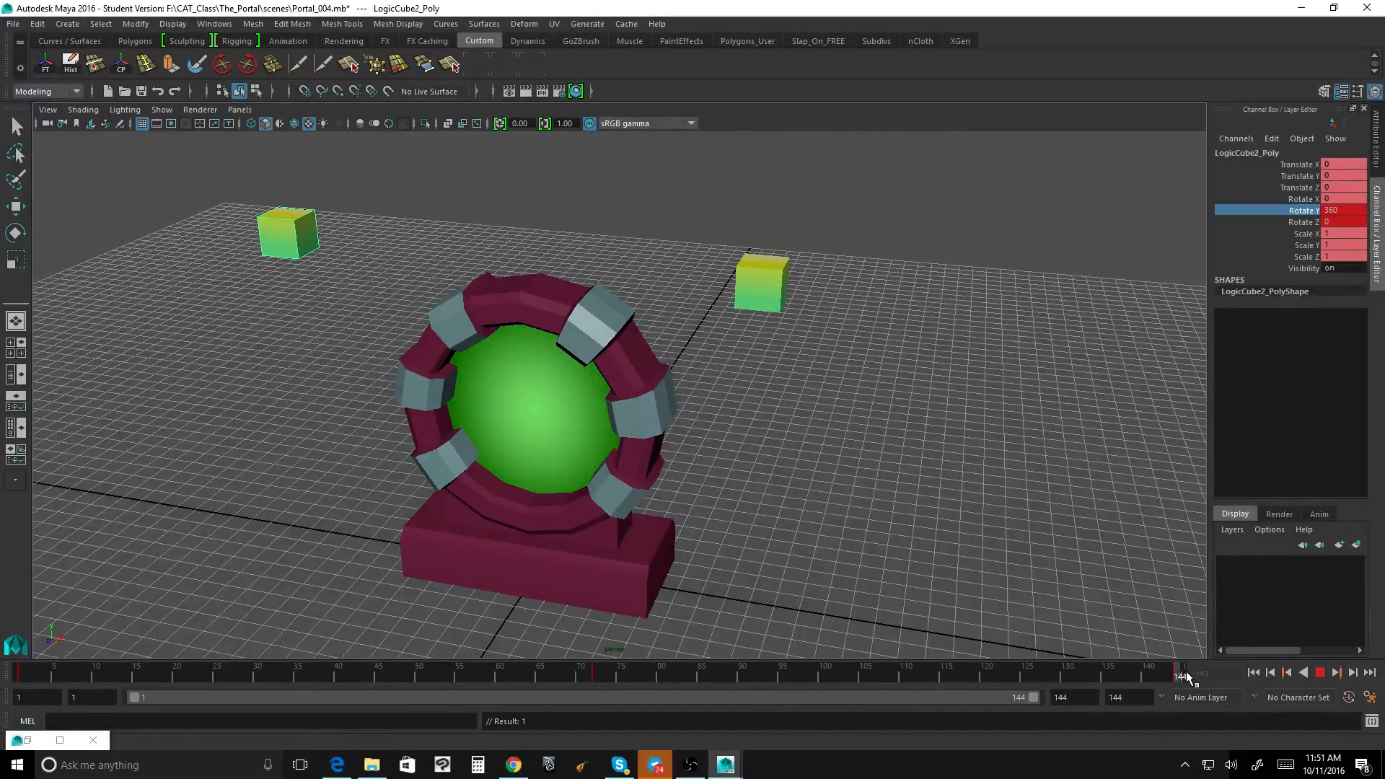
left_click(1340, 210)
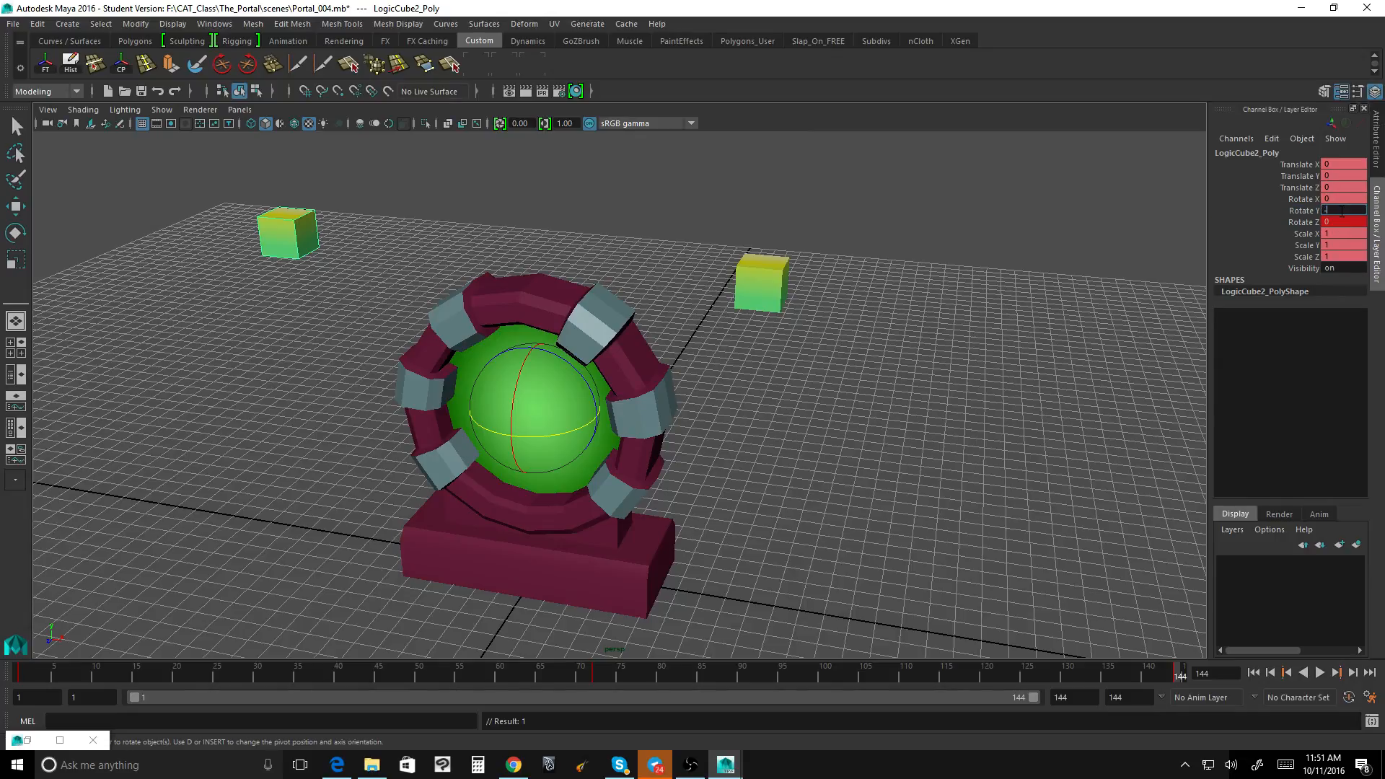
type("-360")
key("Return")
left_click(1302, 211)
right_click(1302, 211)
left_click(1297, 234)
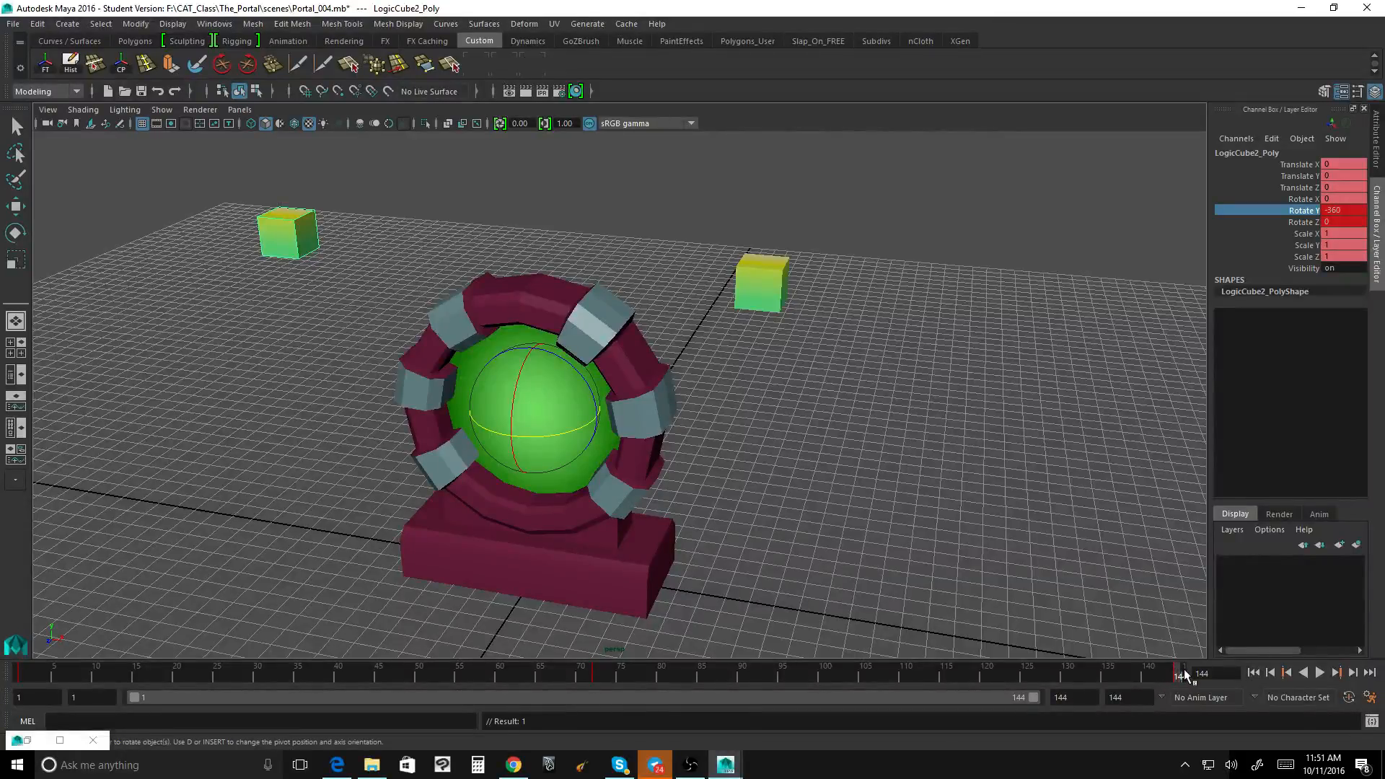
Step: Shorten the playback range to end at frame 143, and play the loop to check the cubes' orbits from a lower angle
left_click_drag(1031, 696, 1029, 695)
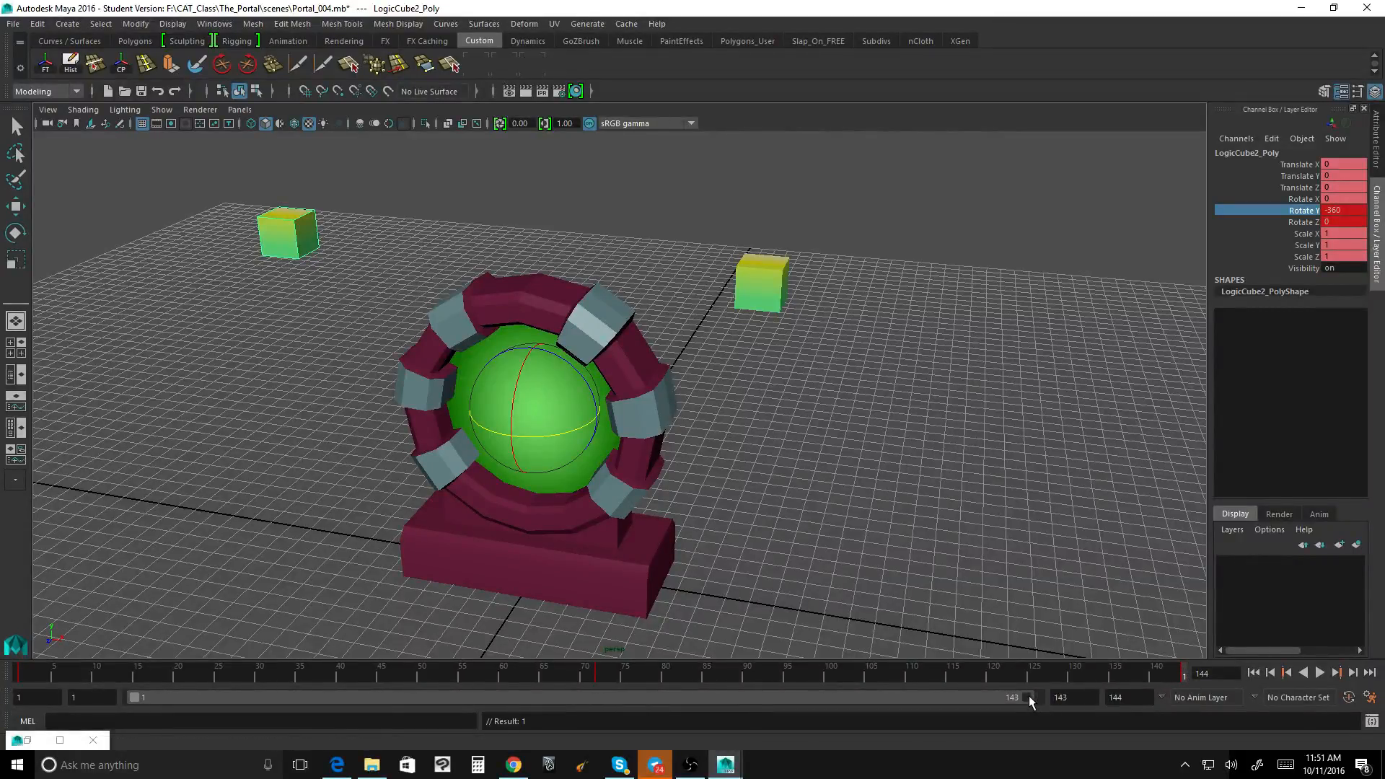
left_click(1320, 672)
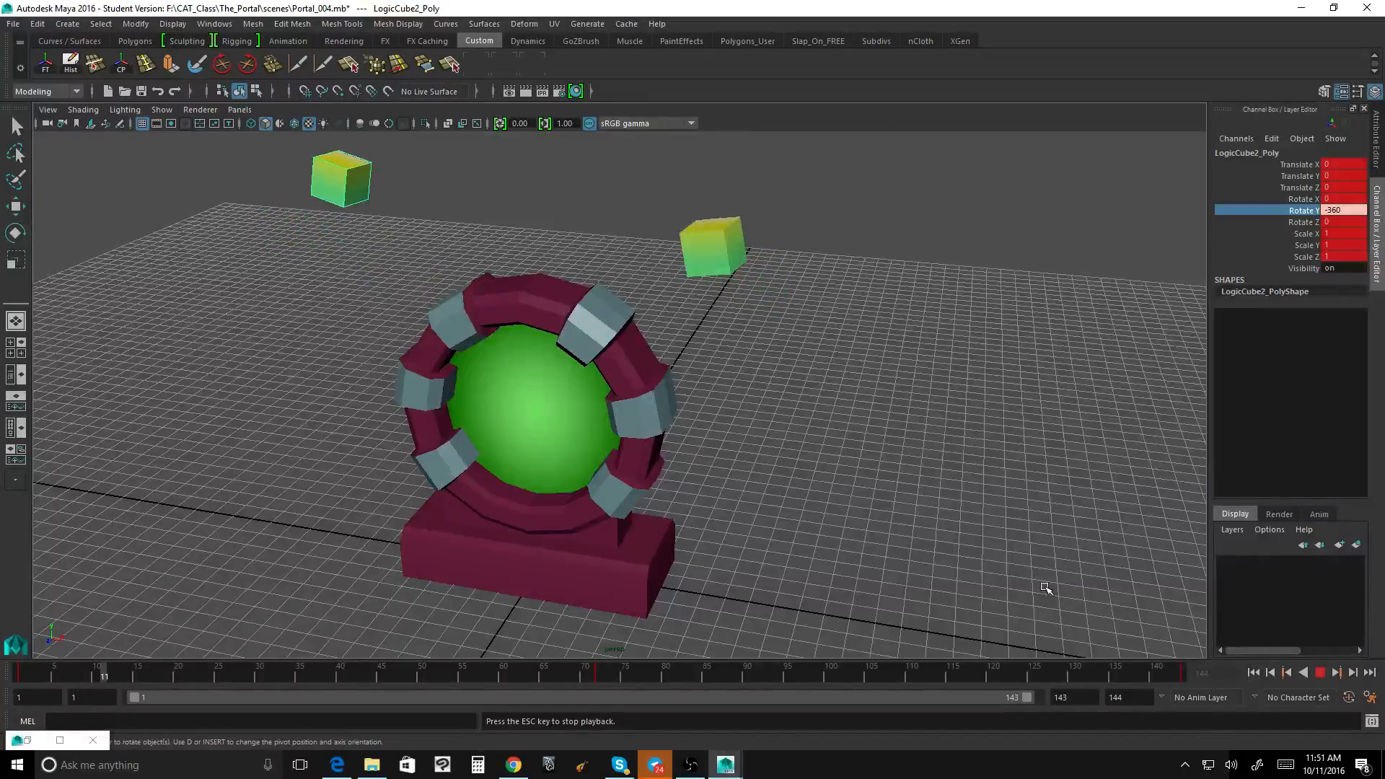
left_click_drag(1187, 641, 1205, 618, "alt")
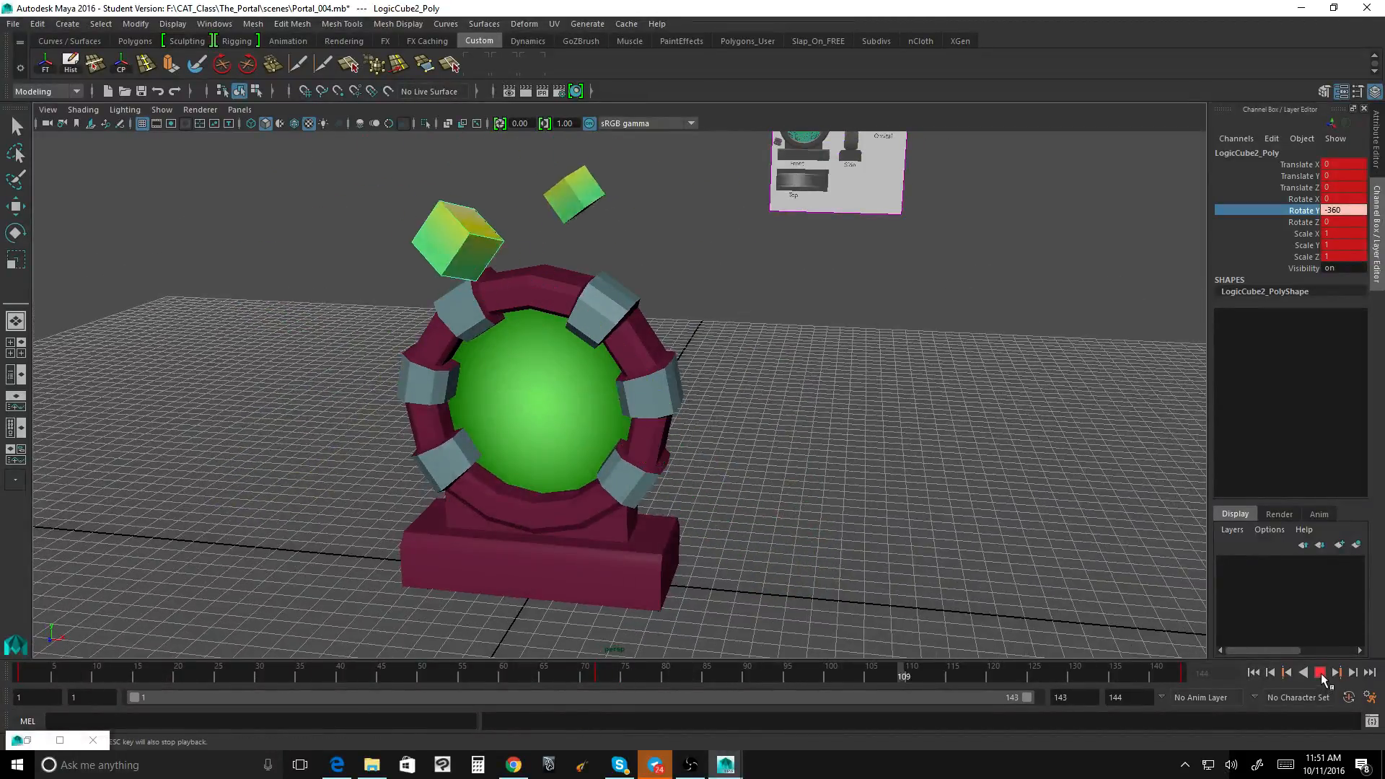
left_click(690, 764)
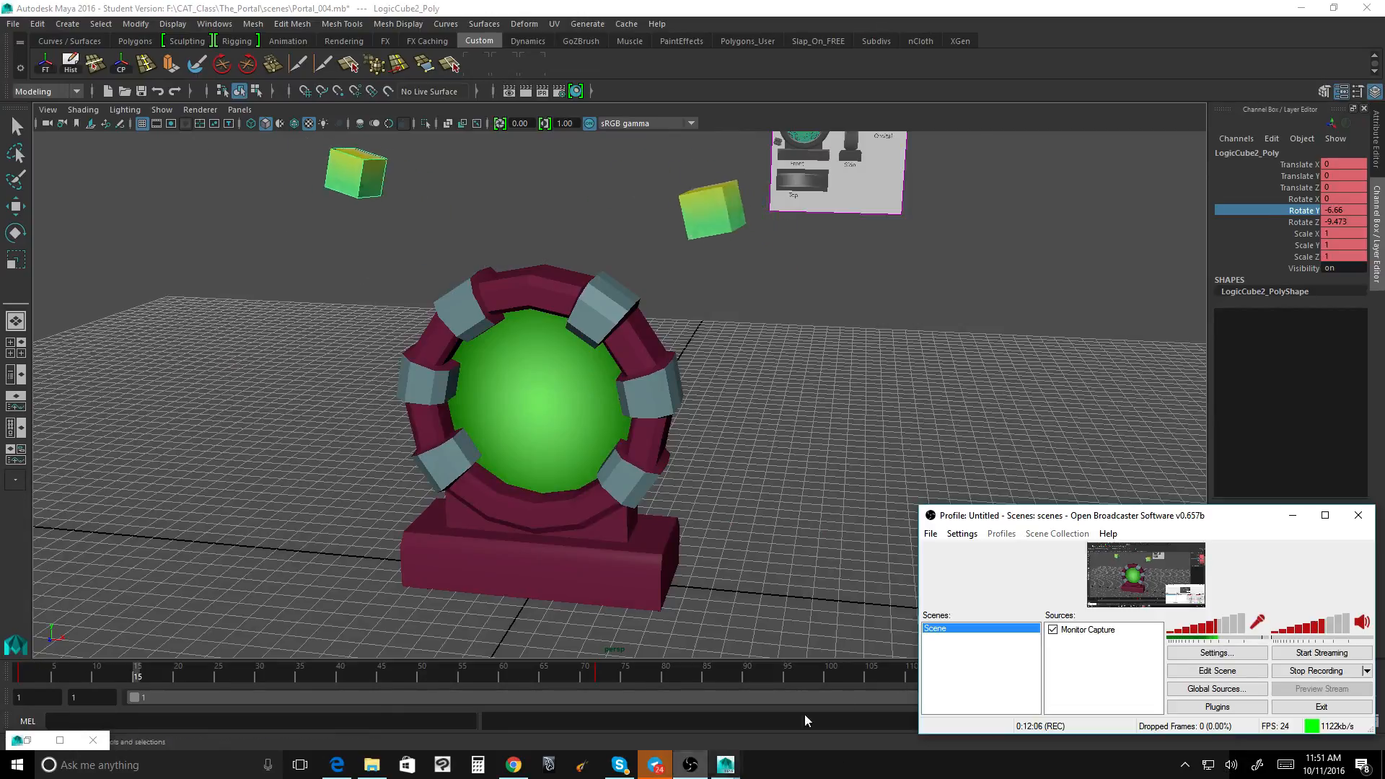